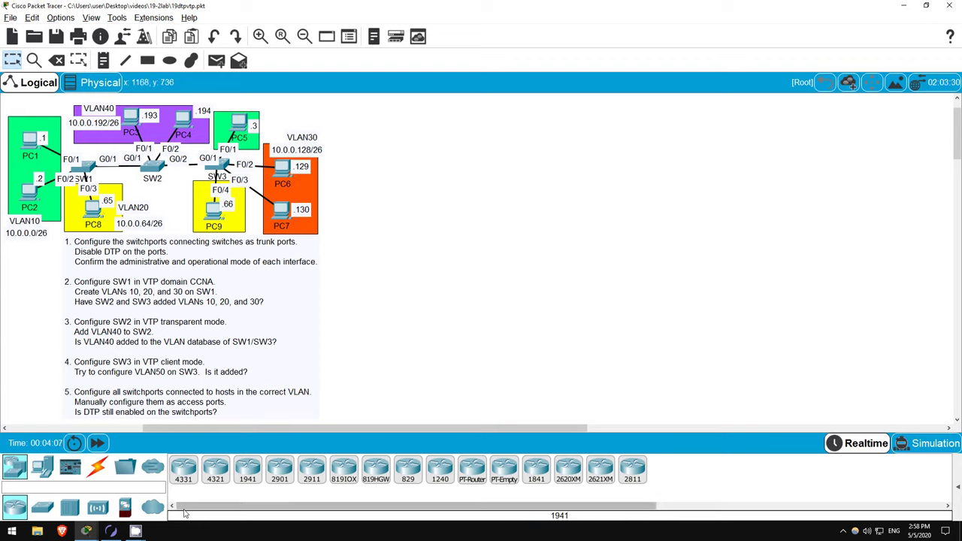
- Switch from the Packet Tracer lab to the Boson NetSim window via its taskbar preview
mouse_move(111, 532)
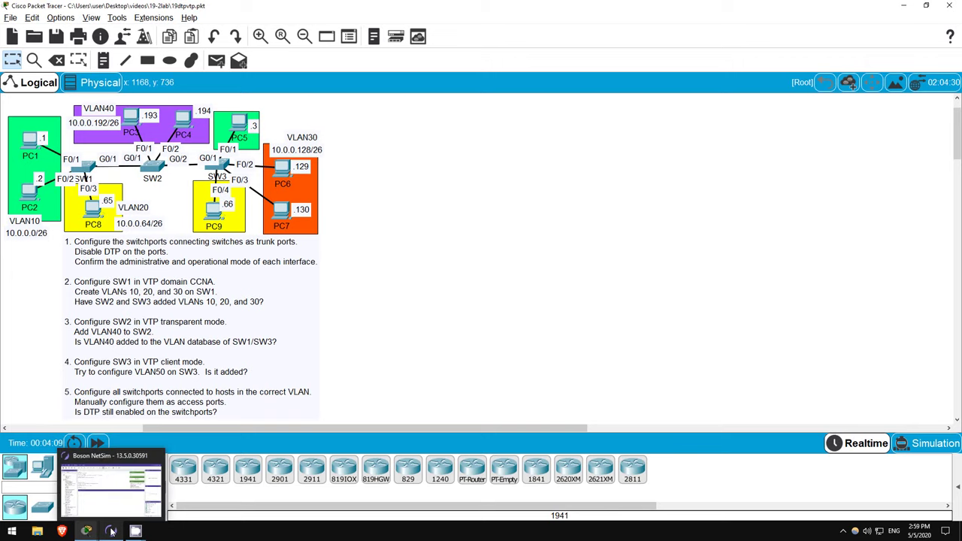
left_click(111, 532)
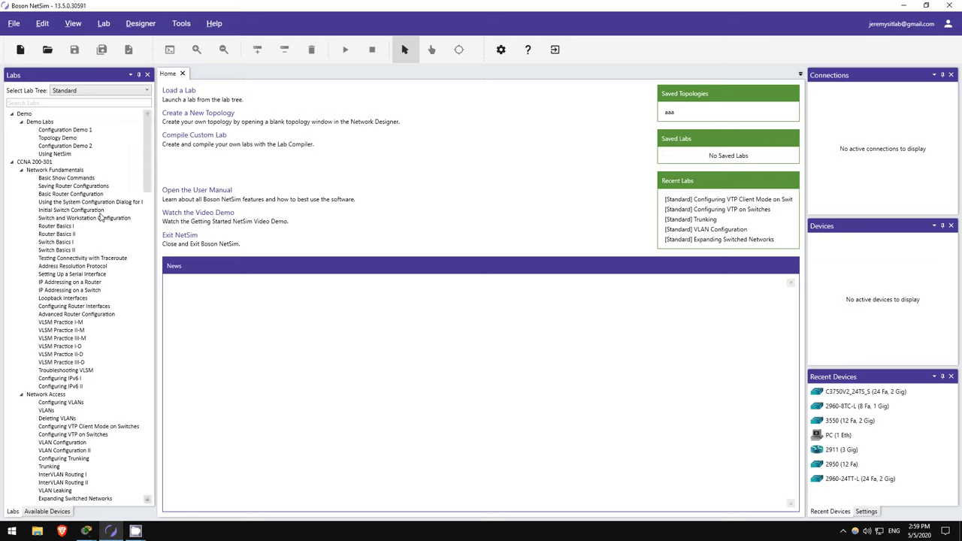
scroll(100, 220, "down", 1)
scroll(106, 220, "down", 4)
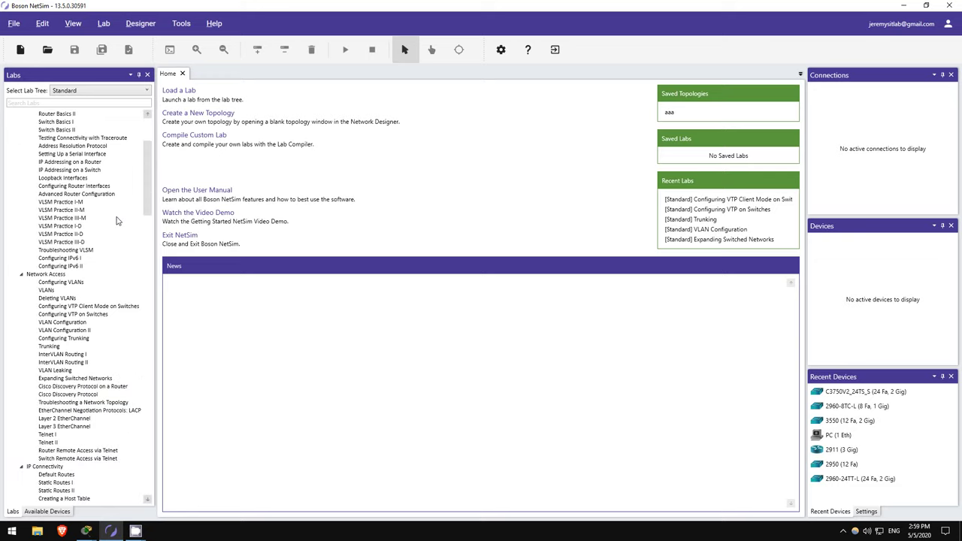
scroll(116, 220, "down", 9)
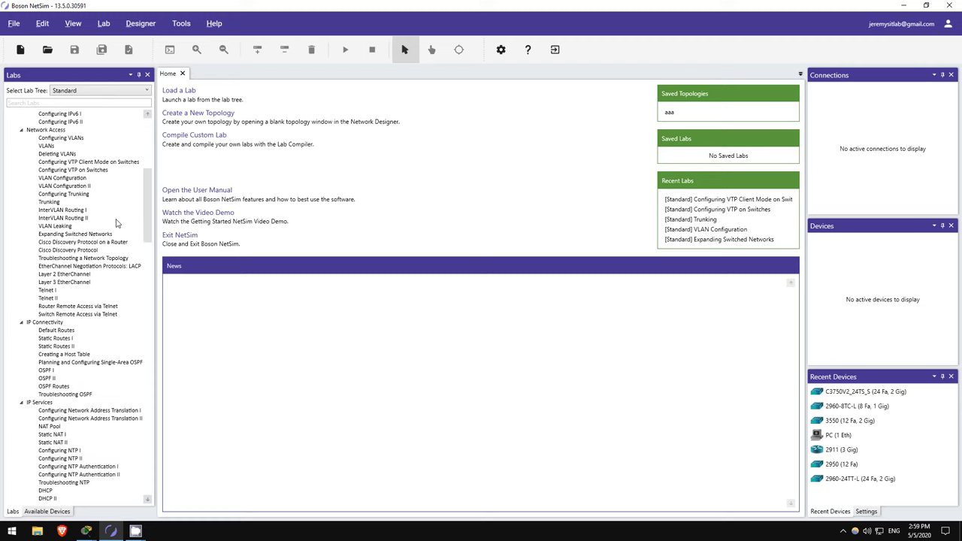
scroll(117, 223, "down", 10)
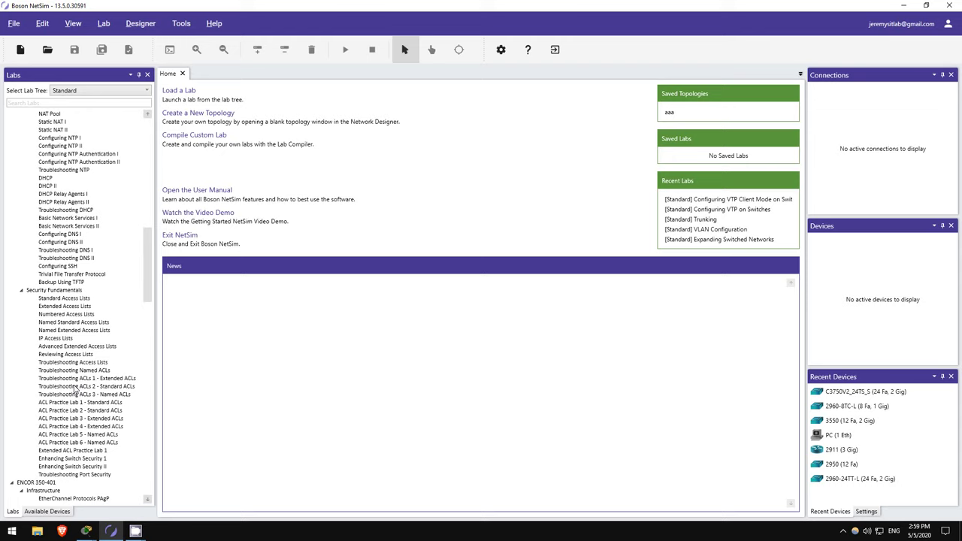
scroll(75, 390, "up", 4)
scroll(92, 314, "up", 7)
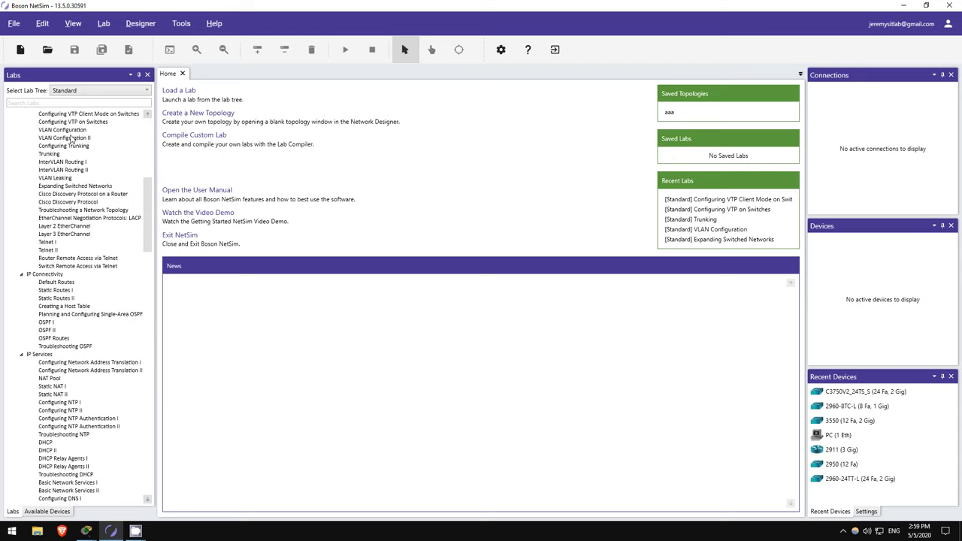
scroll(68, 212, "up", 13)
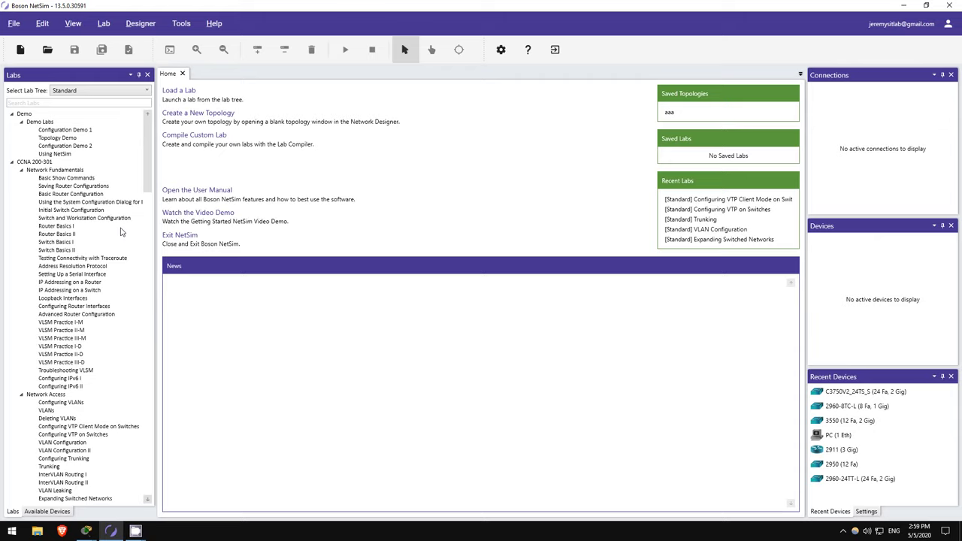
scroll(75, 247, "down", 6)
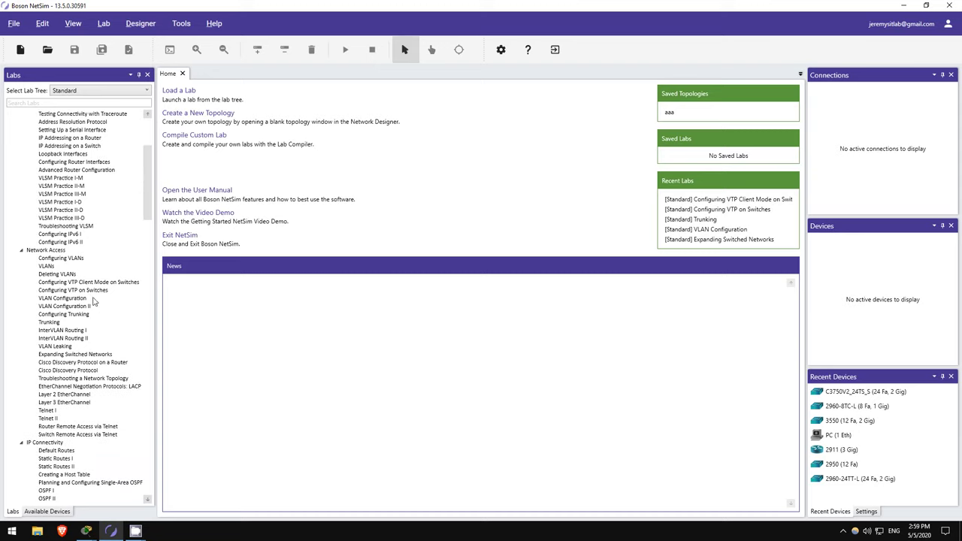
- Preview the Configuring VTP, Trunking and Expanding Switched Networks labs, then return to Packet Tracer
left_click(96, 290)
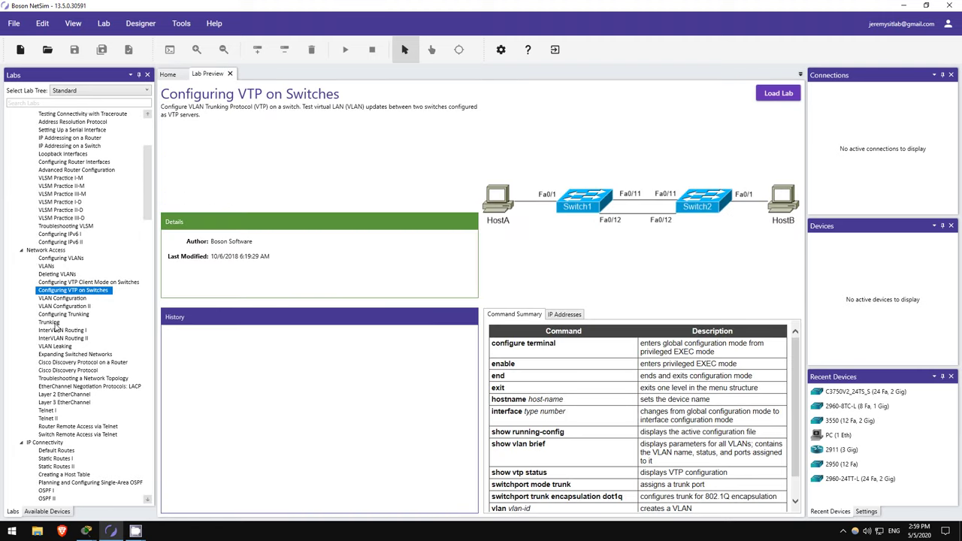
left_click(54, 324)
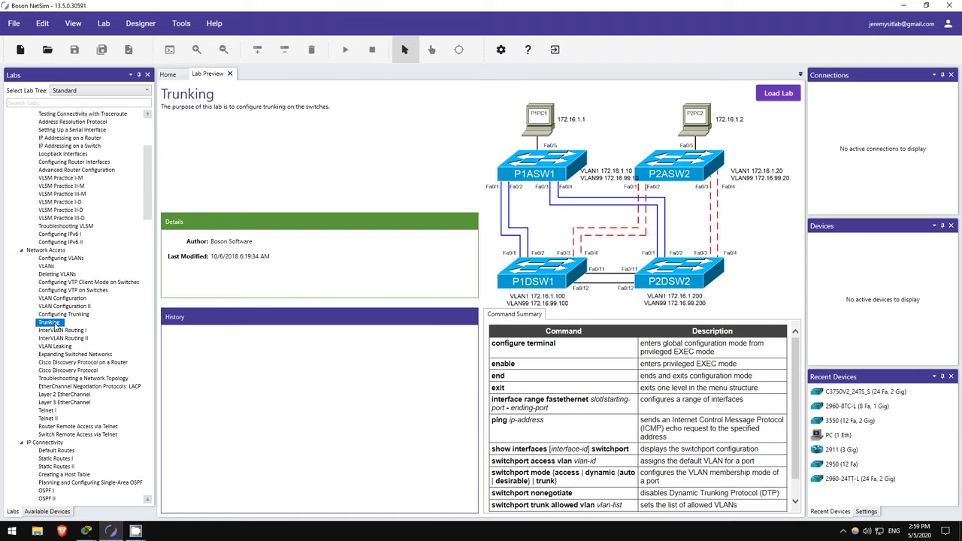
left_click(84, 355)
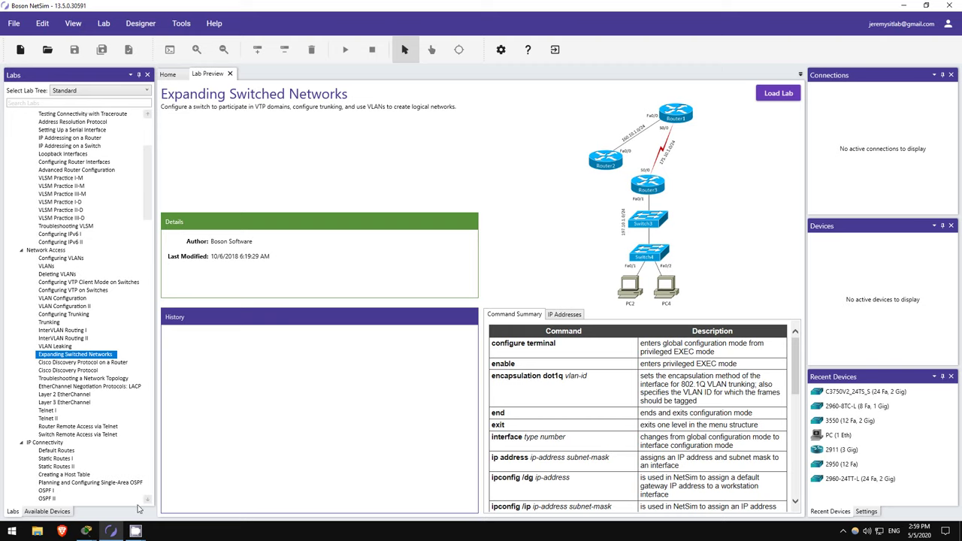
left_click(53, 492)
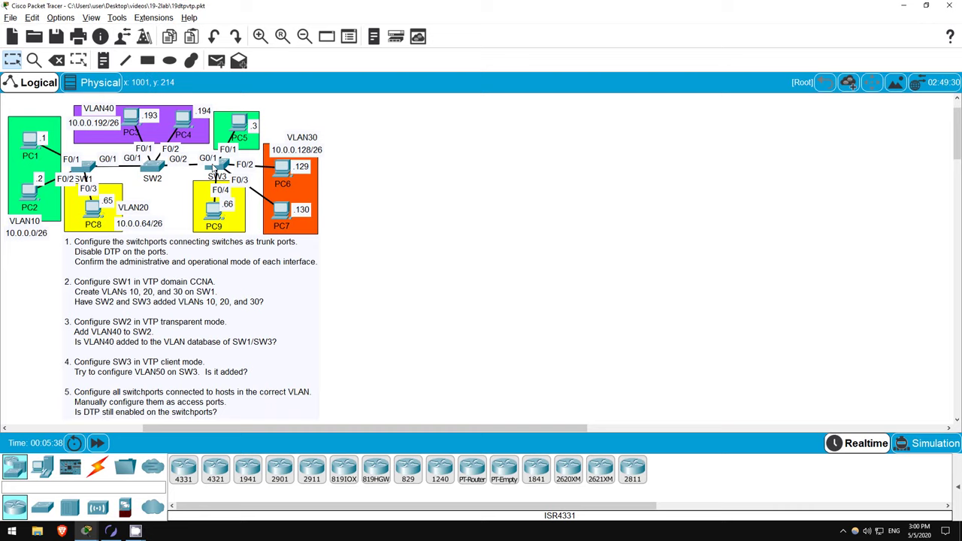
mouse_move(168, 189)
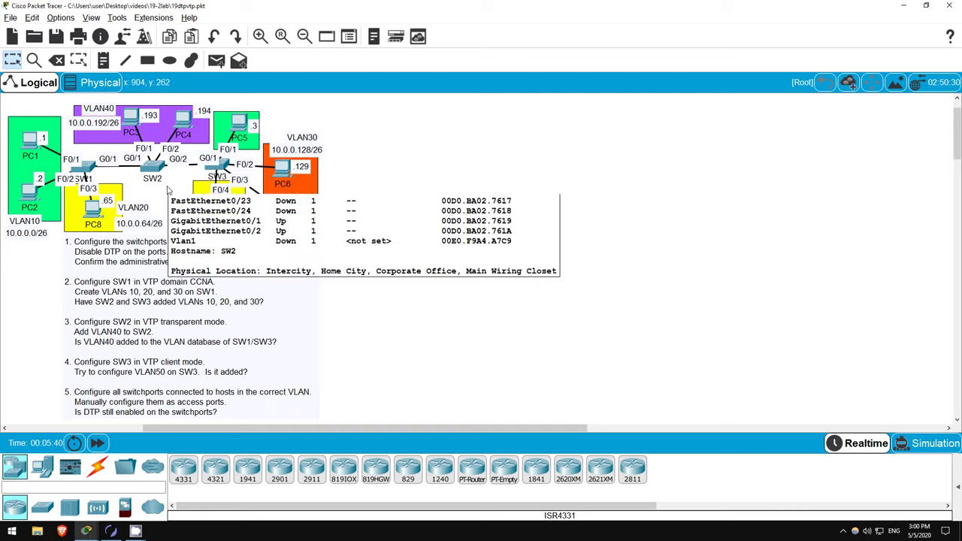
- On SW1's CLI, enter privileged and global configuration mode and select interface G0/1
left_click(90, 167)
left_click(638, 376)
key("Return")
key("Return")
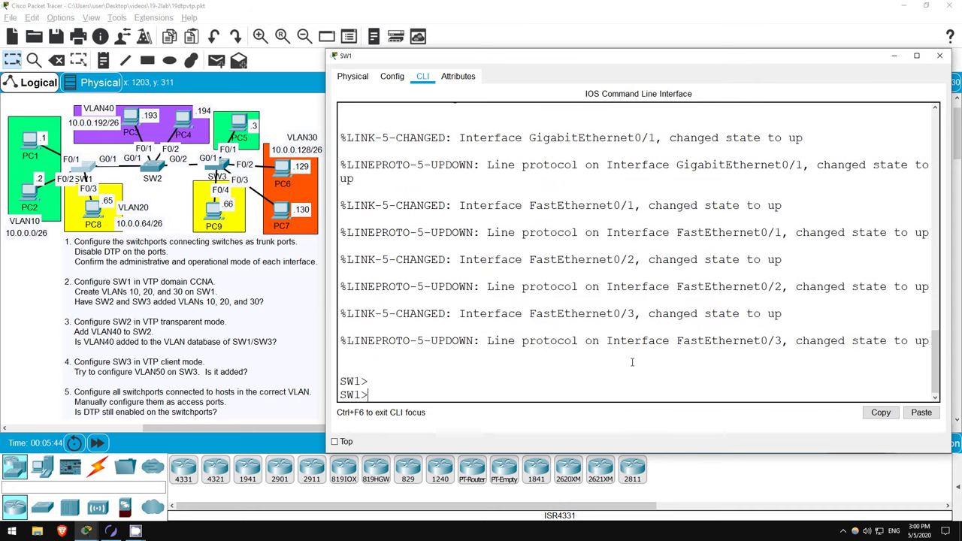
type("en")
key("Return")
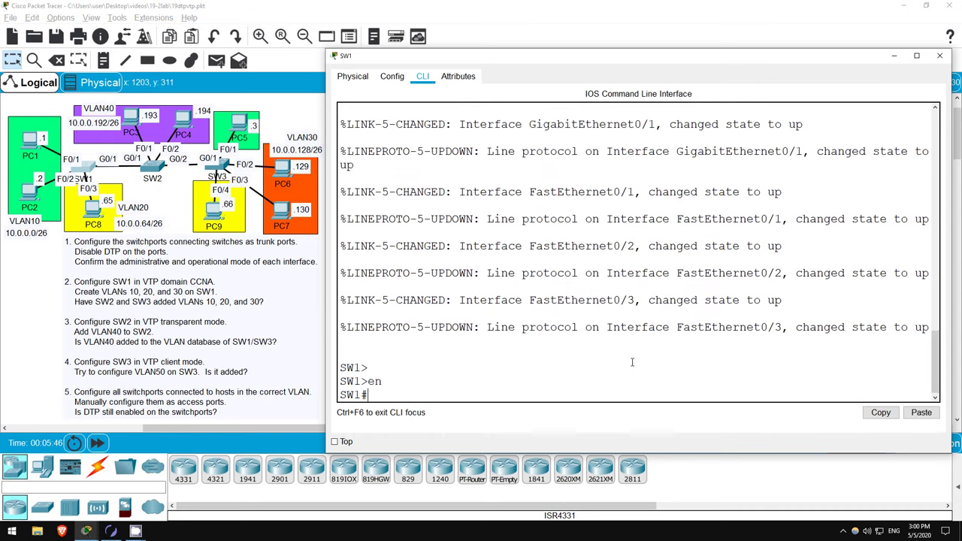
type("conf t")
key("Return")
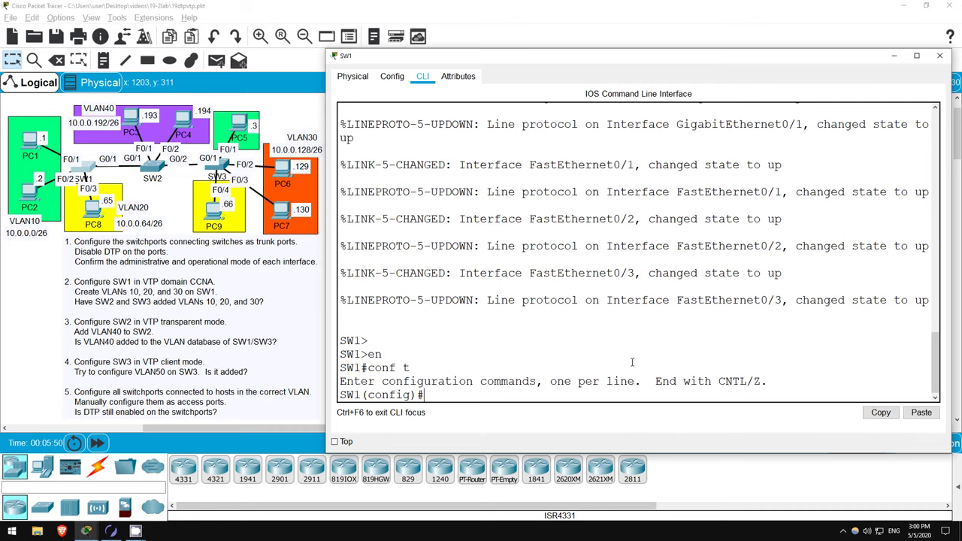
type("int g0/1")
key("Return")
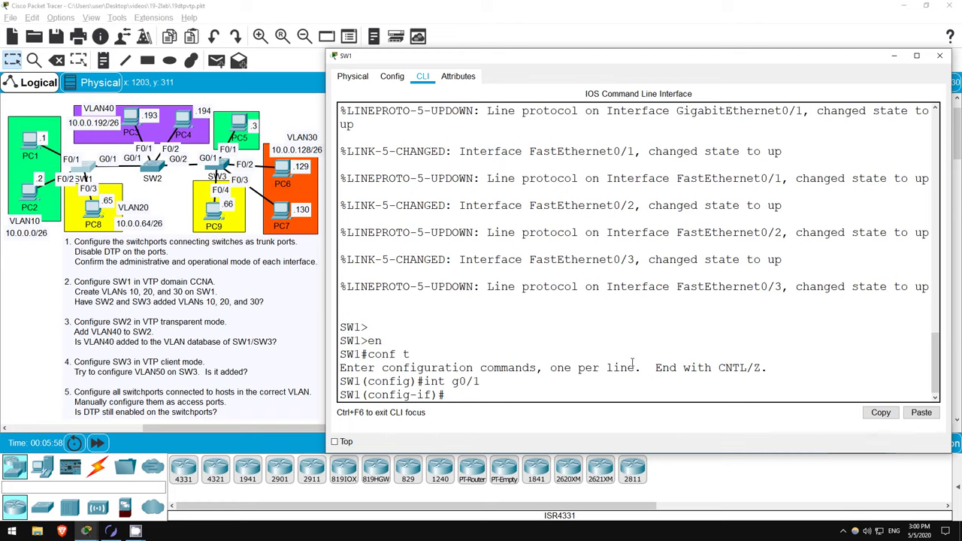
- Run 'do sh int g0/1 sw': dynamic auto administrative, static access operational, negotiation On
type("do sh int g0/1 sw")
key("Return")
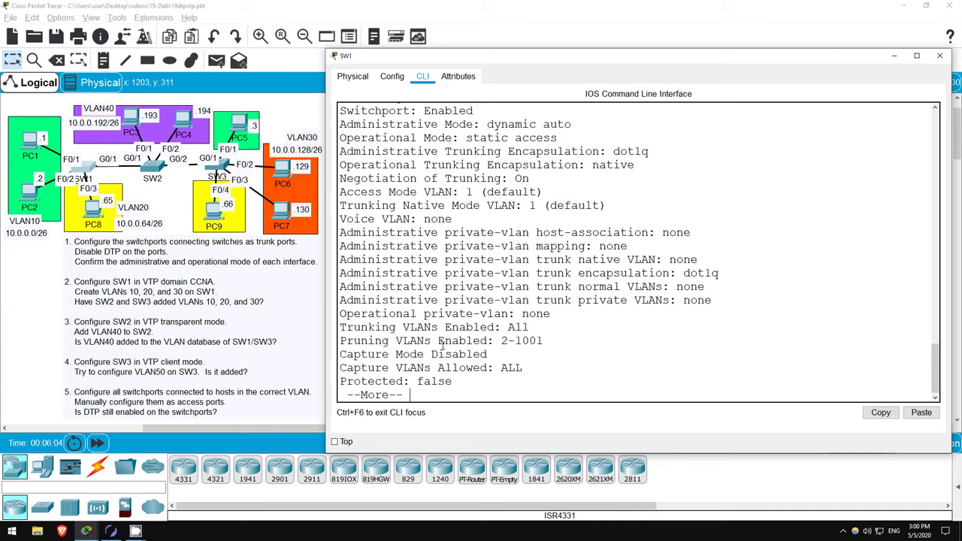
scroll(481, 253, "up", 2)
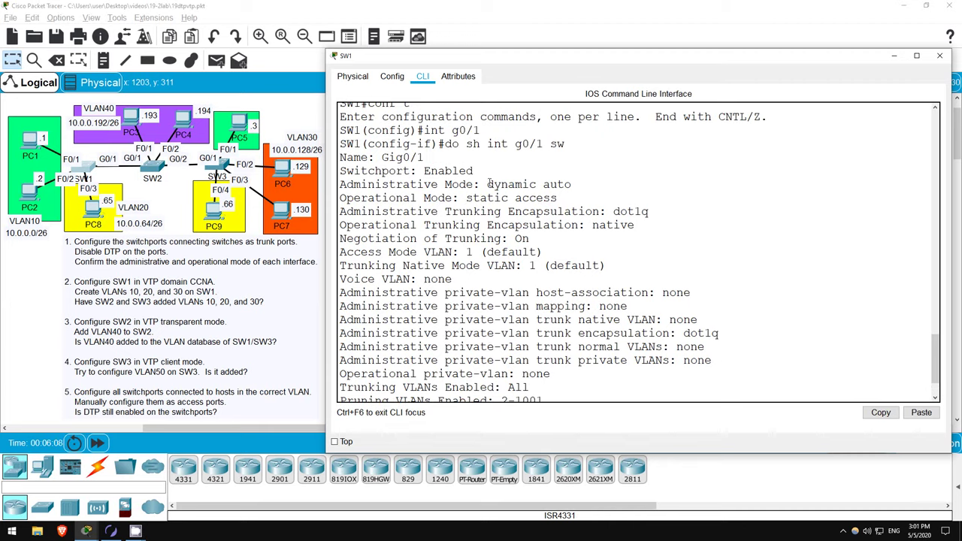
left_click_drag(487, 184, 580, 179)
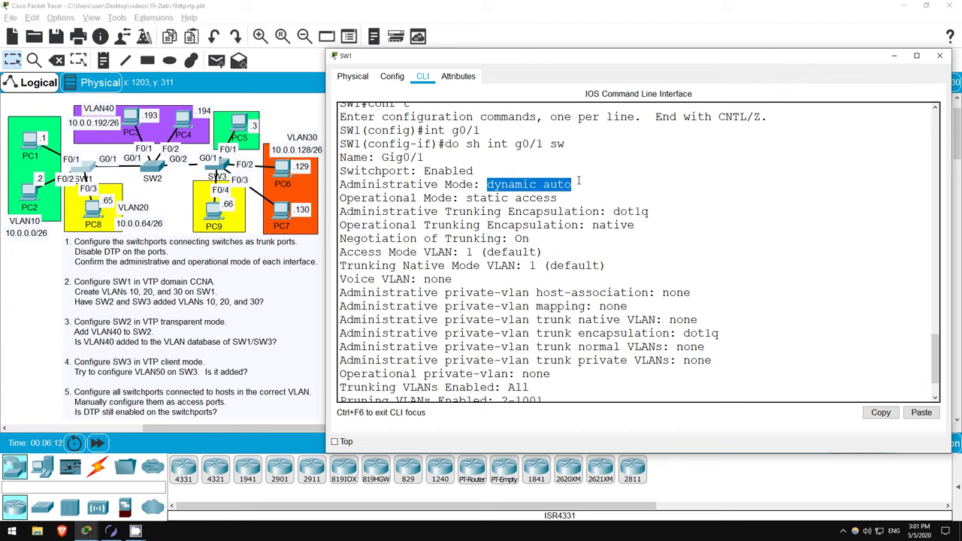
left_click_drag(461, 199, 560, 195)
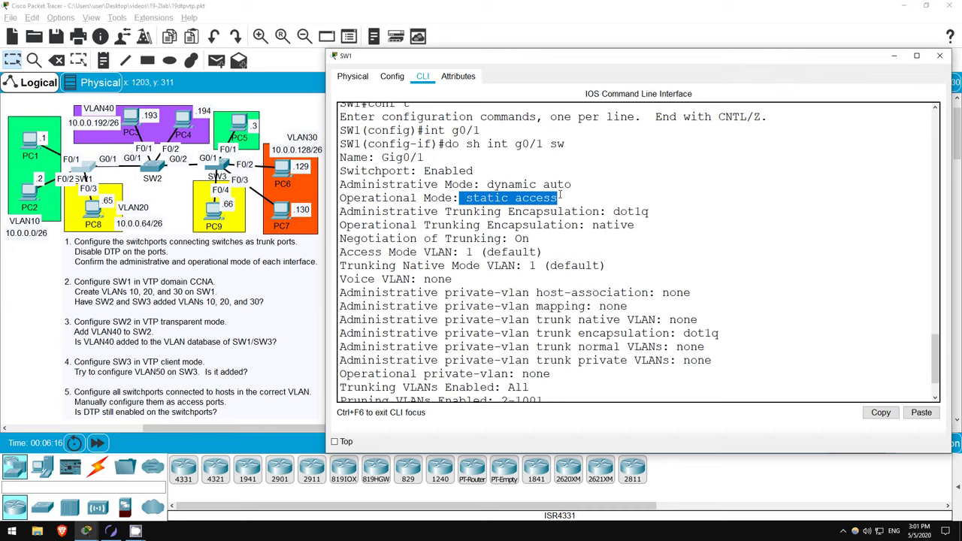
left_click(560, 196)
left_click_drag(426, 238, 535, 239)
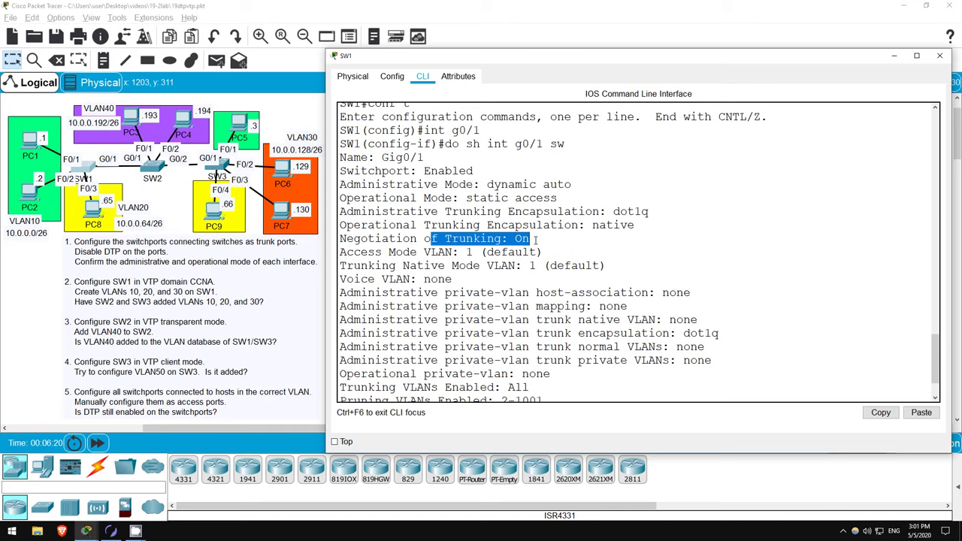
left_click(535, 239)
scroll(536, 239, "down", 2)
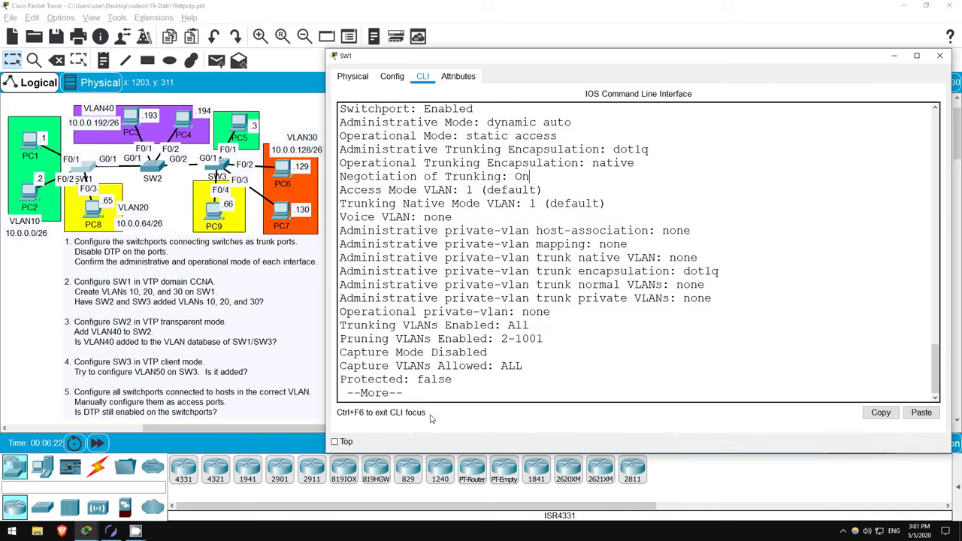
key("space")
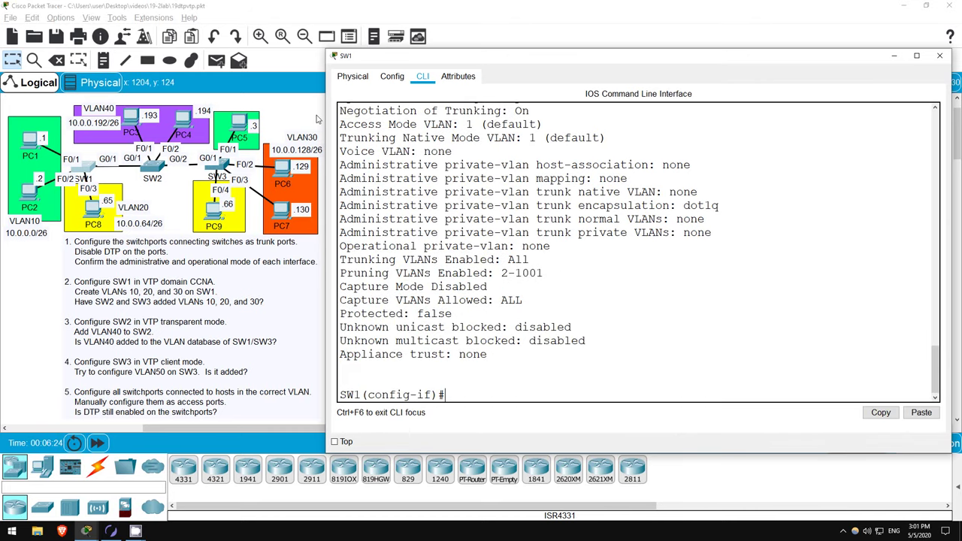
- Close SW1's window, enter Simulation mode and step through the STP, CDP and DTP events
left_click(313, 116)
left_click(928, 444)
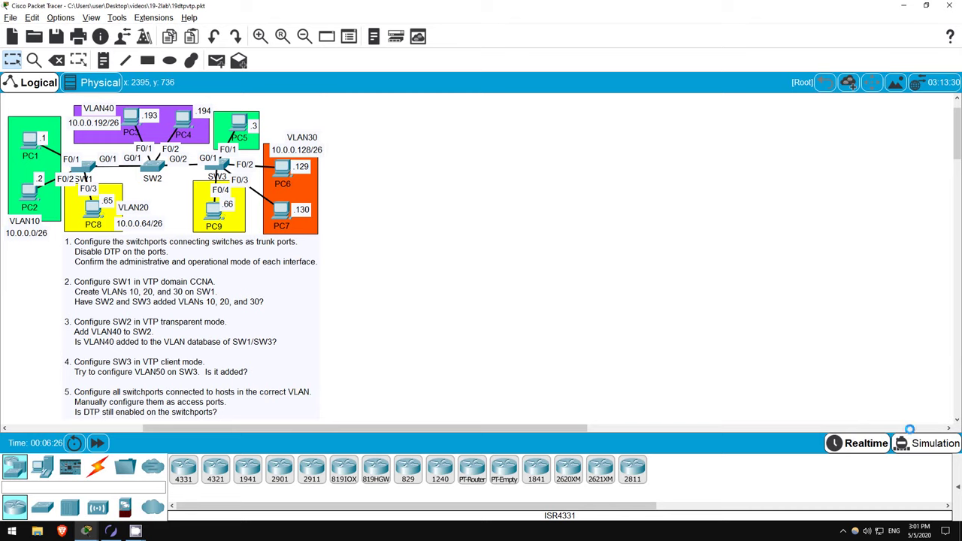
left_click(825, 330)
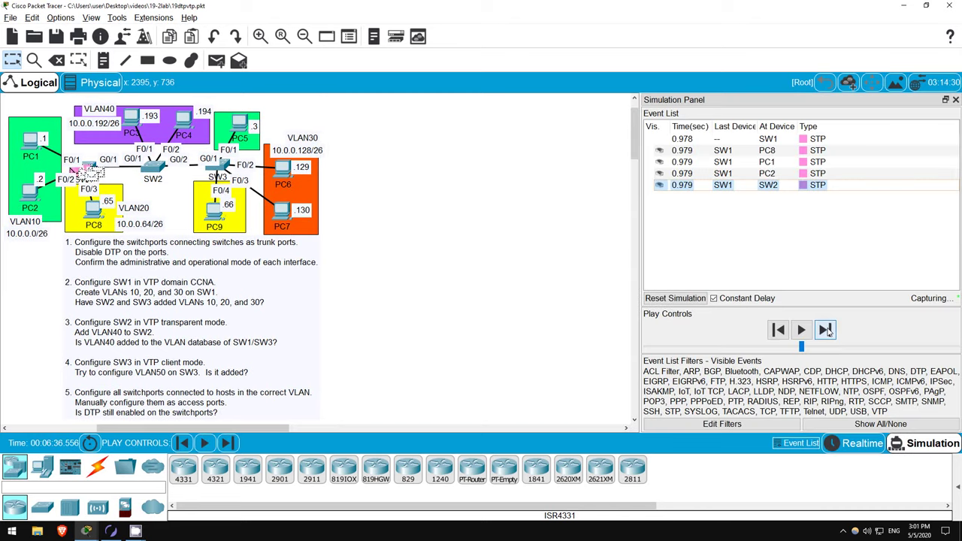
left_click(825, 330)
left_click(825, 330)
left_click(825, 330)
left_click(825, 330)
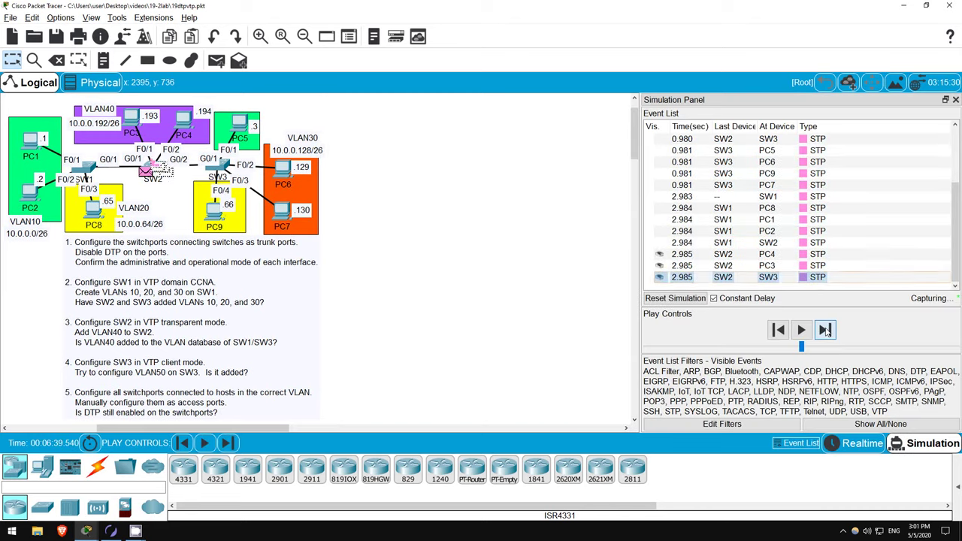
left_click(825, 330)
left_click(825, 330)
left_click(825, 330)
left_click(825, 330)
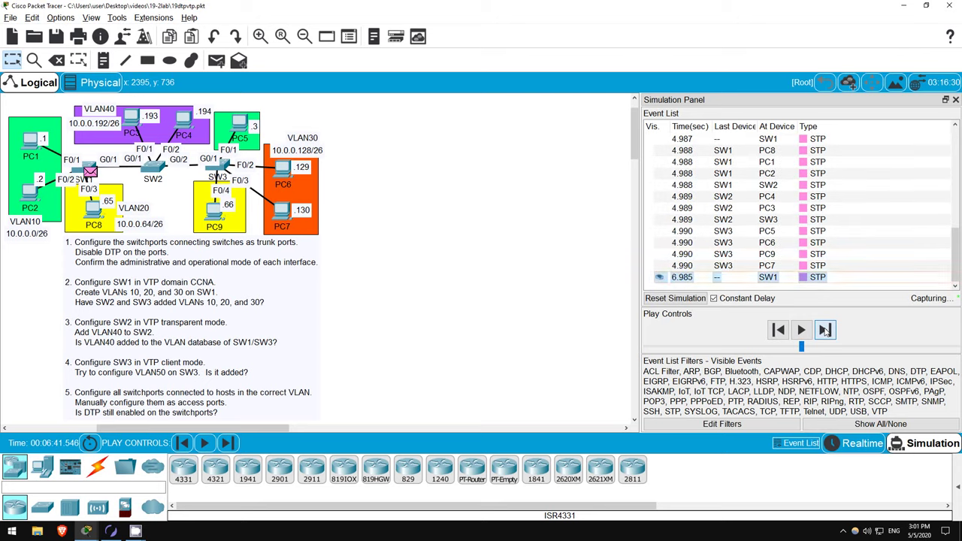
left_click(826, 329)
left_click(825, 330)
left_click(825, 330)
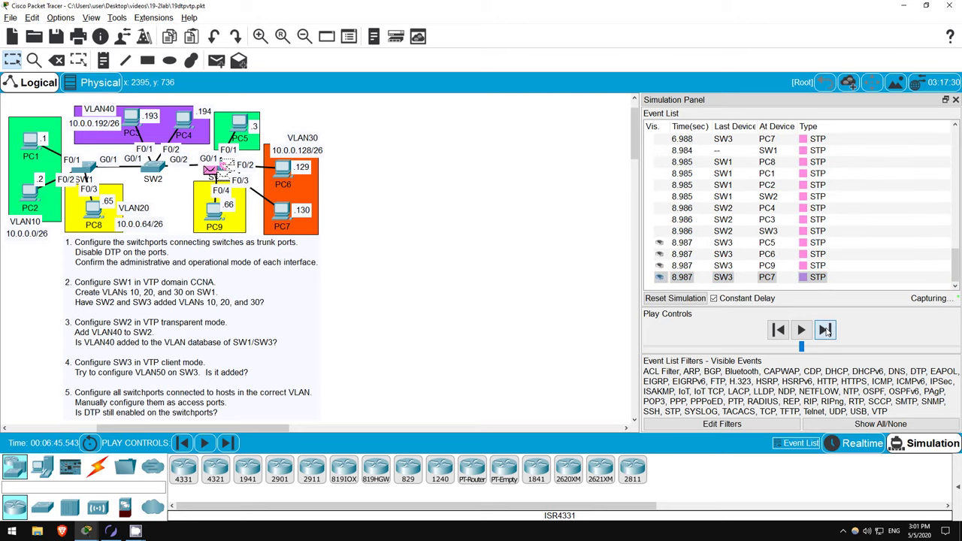
left_click(825, 330)
left_click(825, 330)
left_click(825, 330)
left_click(825, 330)
left_click(825, 329)
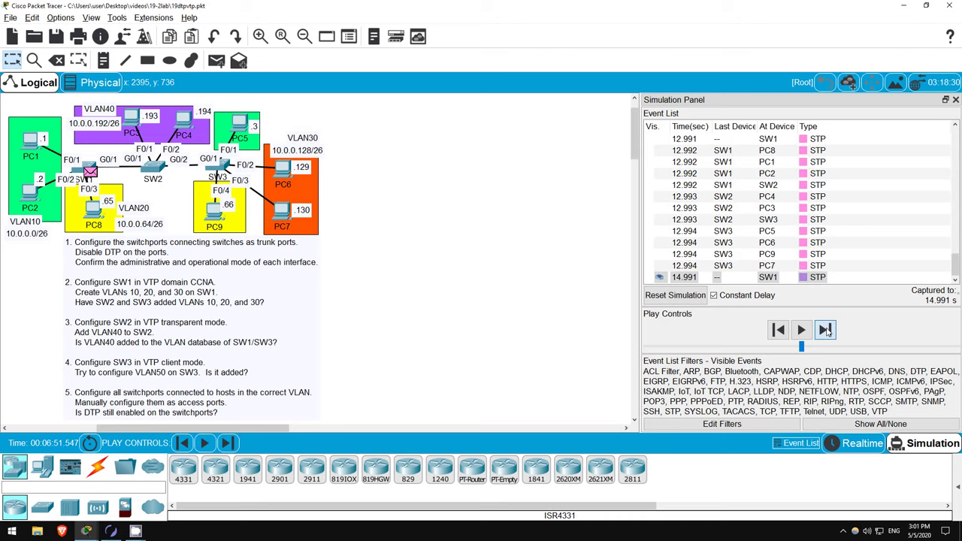
left_click(825, 330)
left_click(825, 330)
left_click(825, 330)
left_click(825, 330)
left_click(825, 330)
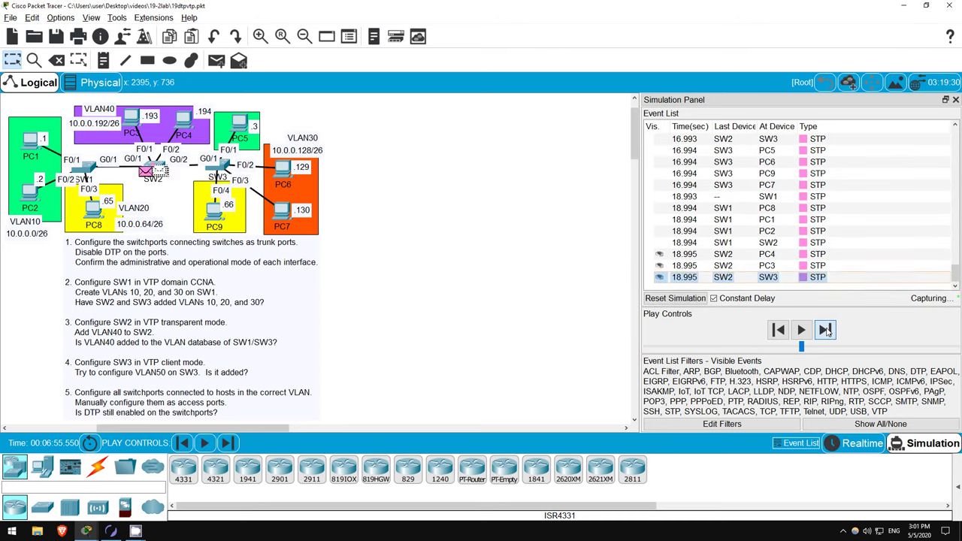
left_click(825, 329)
left_click(825, 330)
left_click(825, 330)
left_click(825, 330)
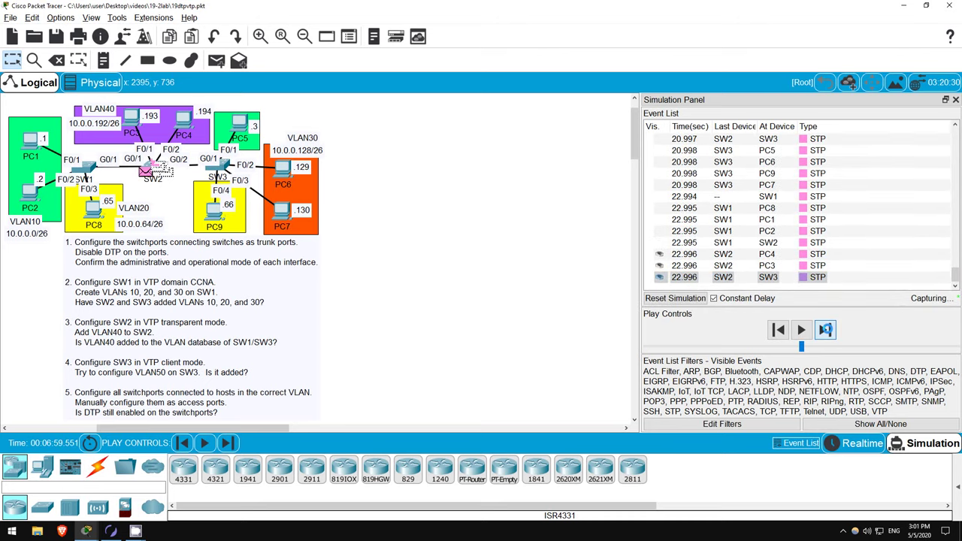
left_click(826, 330)
left_click(825, 329)
left_click(825, 330)
left_click(825, 330)
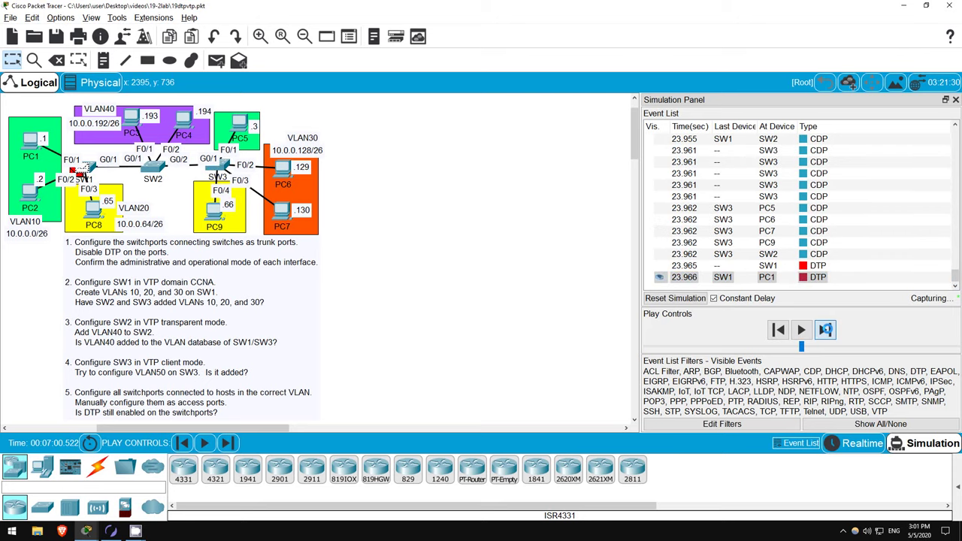
left_click(825, 330)
left_click(826, 330)
- Capture a few more events beyond the DTP exchange and close the simulation event list
scroll(804, 216, "up", 4)
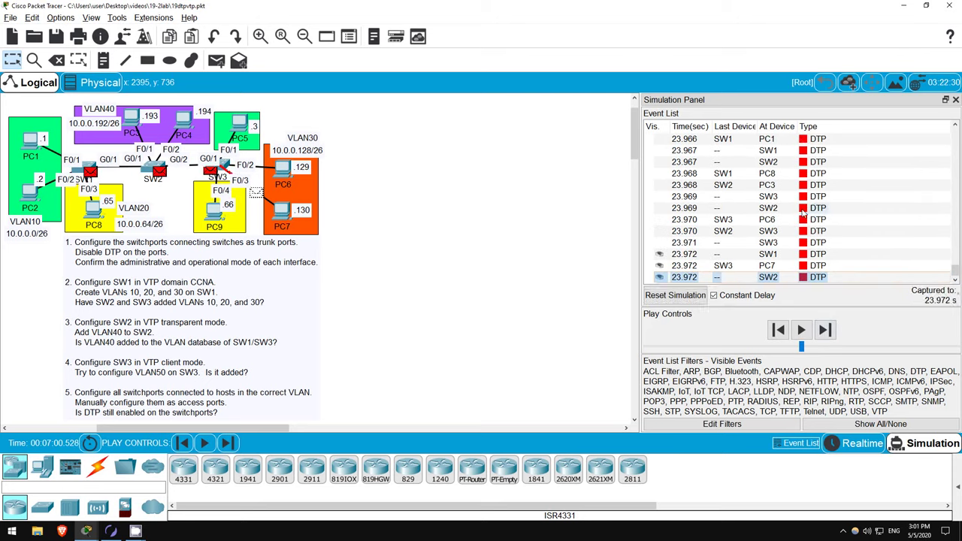
scroll(804, 216, "down", 5)
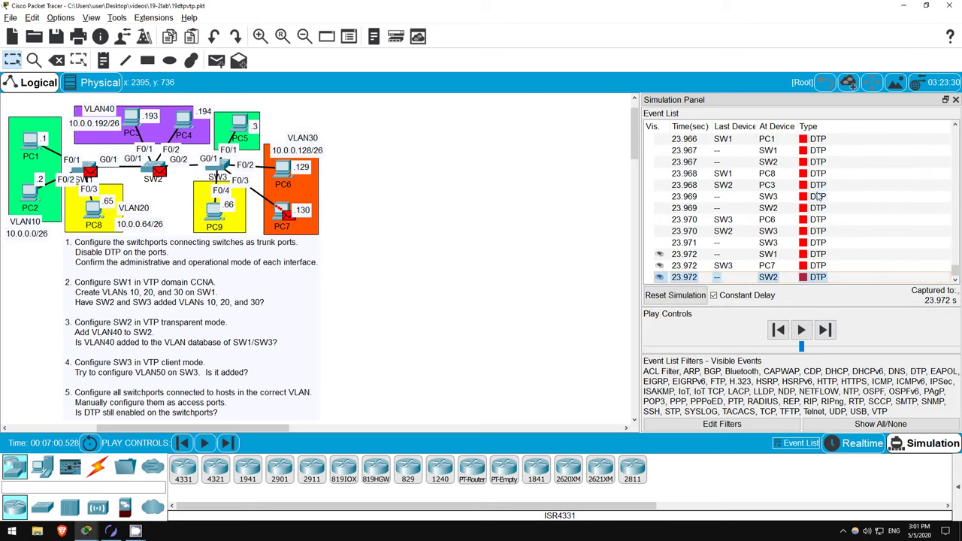
left_click(826, 330)
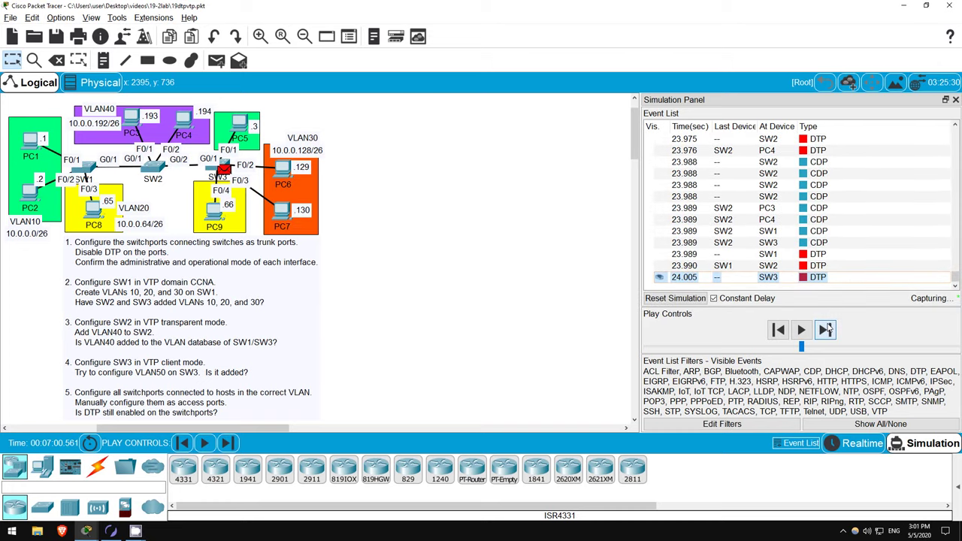
left_click(826, 330)
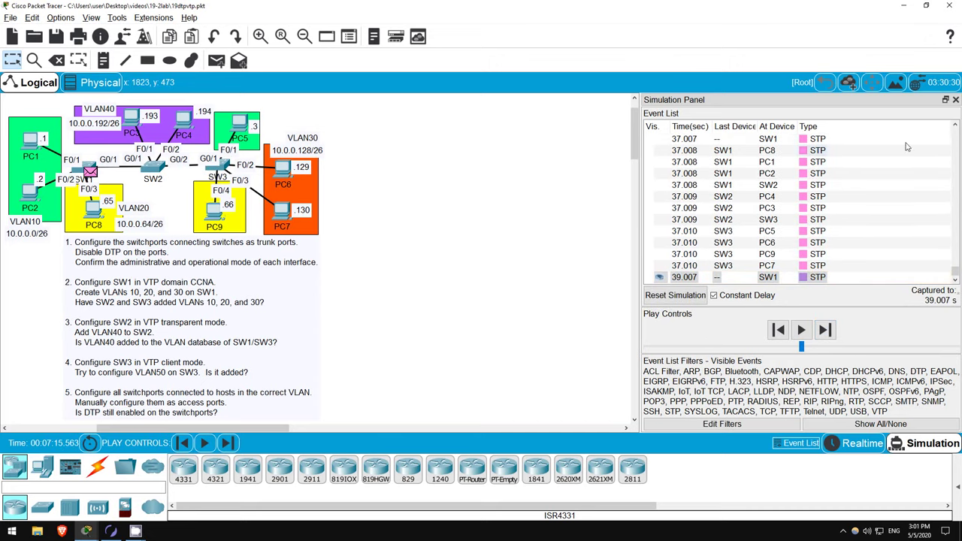
left_click(956, 99)
- Back in Realtime mode, set SW1's G0/1 to switchport mode trunk
left_click(862, 443)
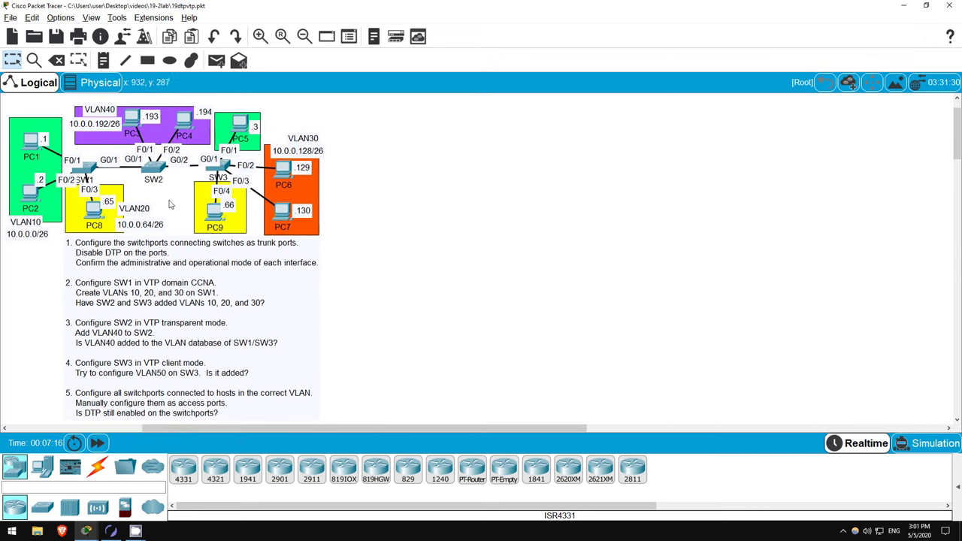
left_click(89, 167)
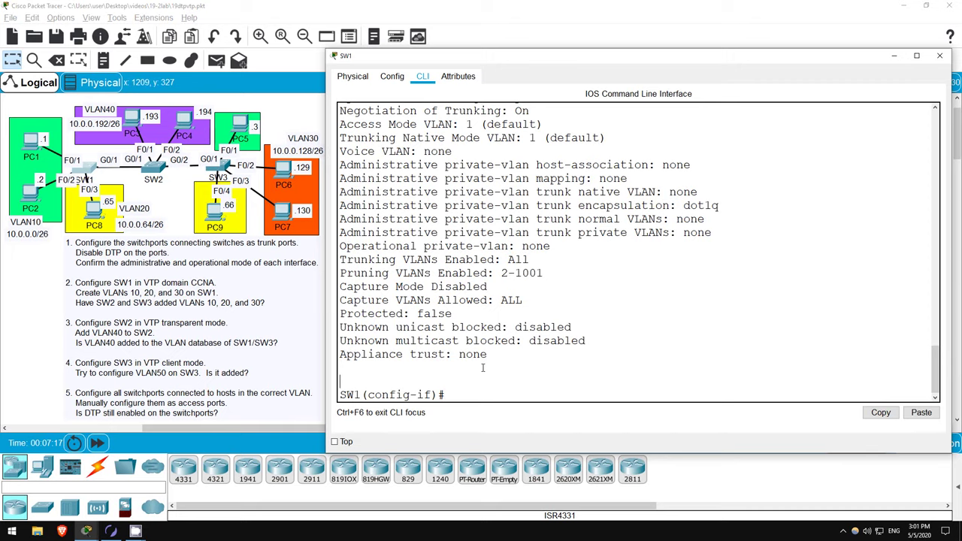
type("sw mode trunk")
key("Return")
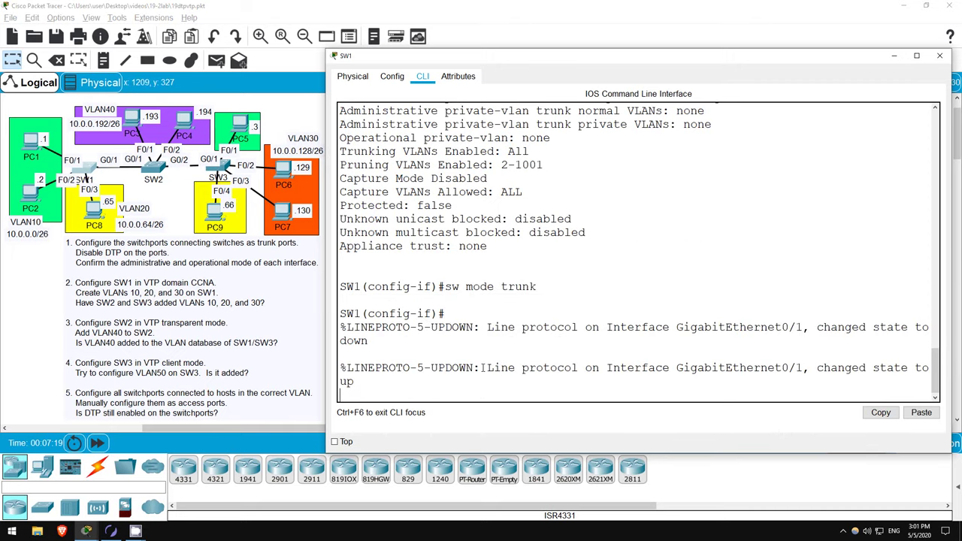
key("Return")
key("Return")
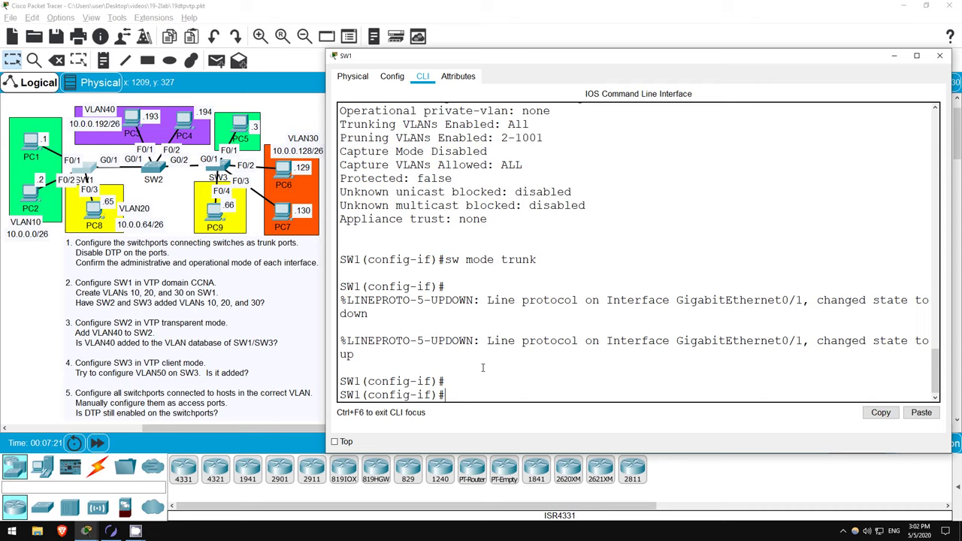
- Recheck G0/1's switchport status: trunk administratively and operationally, negotiation still On
key("Up")
key("Up")
key("Return")
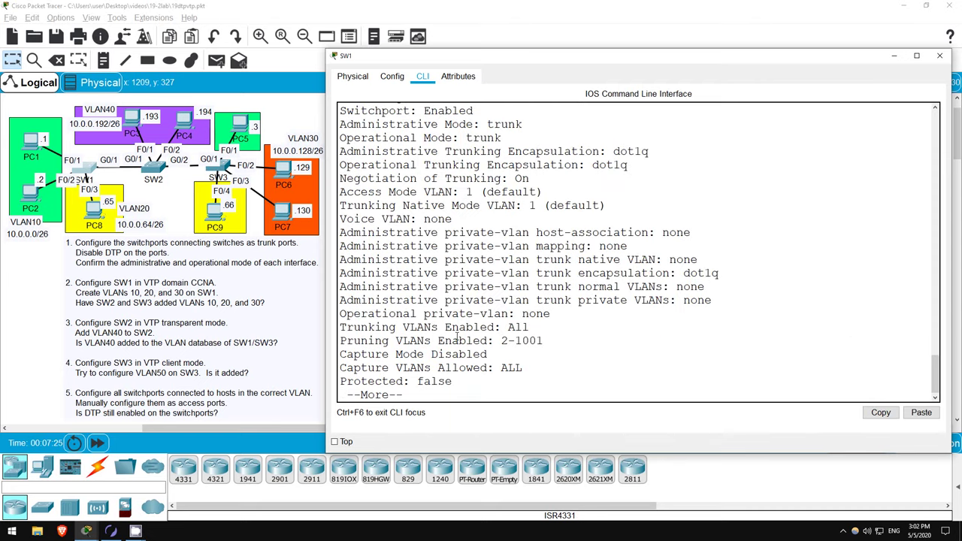
scroll(496, 251, "up", 1)
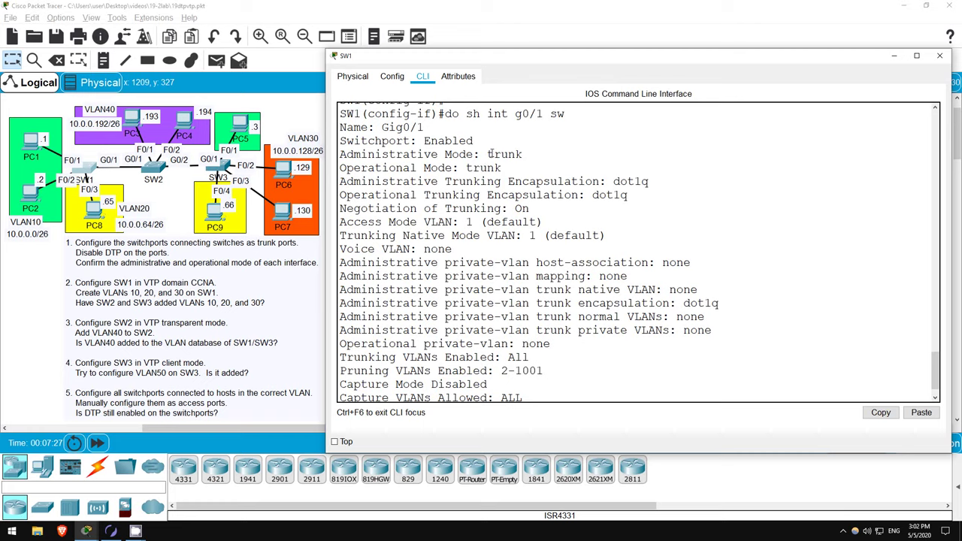
left_click_drag(488, 154, 502, 168)
left_click(506, 168)
left_click_drag(515, 210, 542, 211)
left_click(540, 211)
scroll(542, 338, "down", 1)
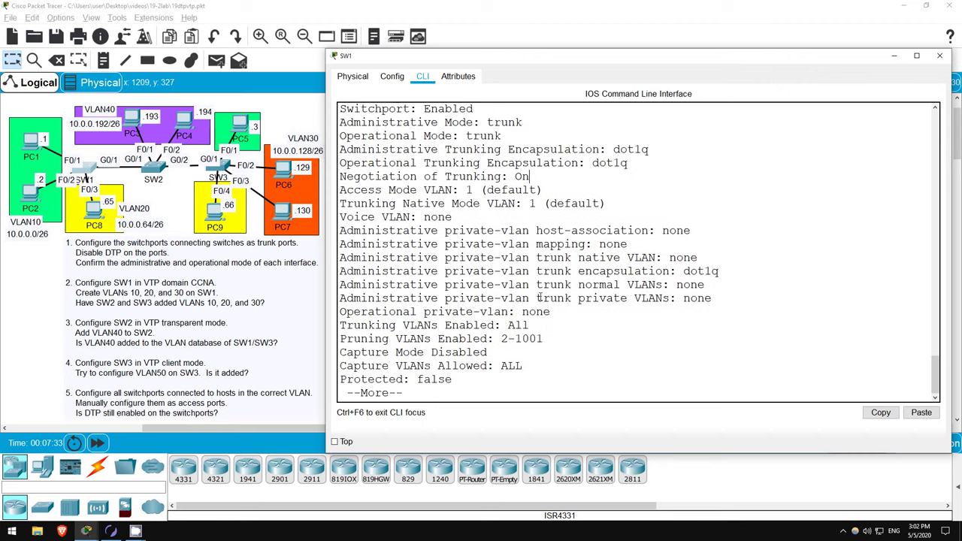
key("space")
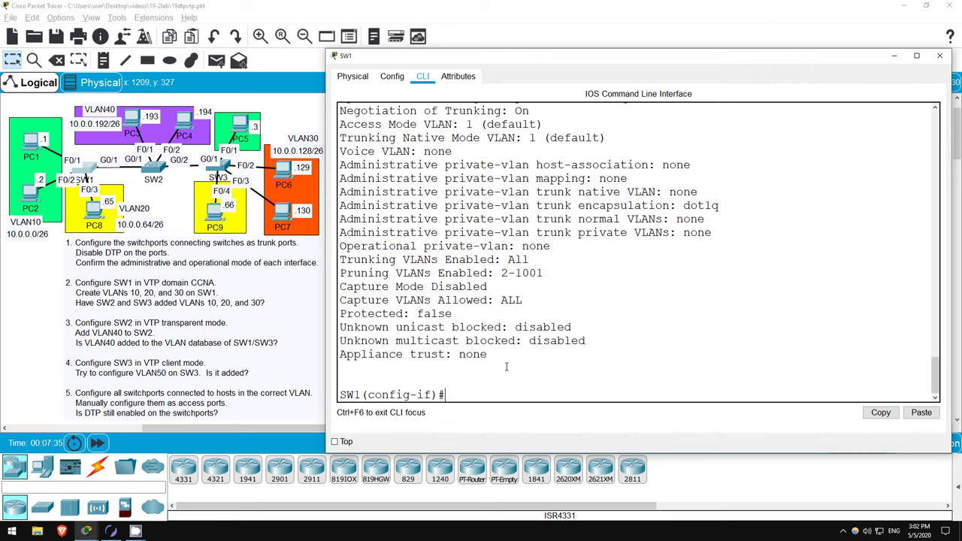
- Apply switchport nonegotiate on G0/1 and confirm trunking negotiation now shows Off
type("sw")
key("Tab")
type("npo")
key("Tab")
type("no")
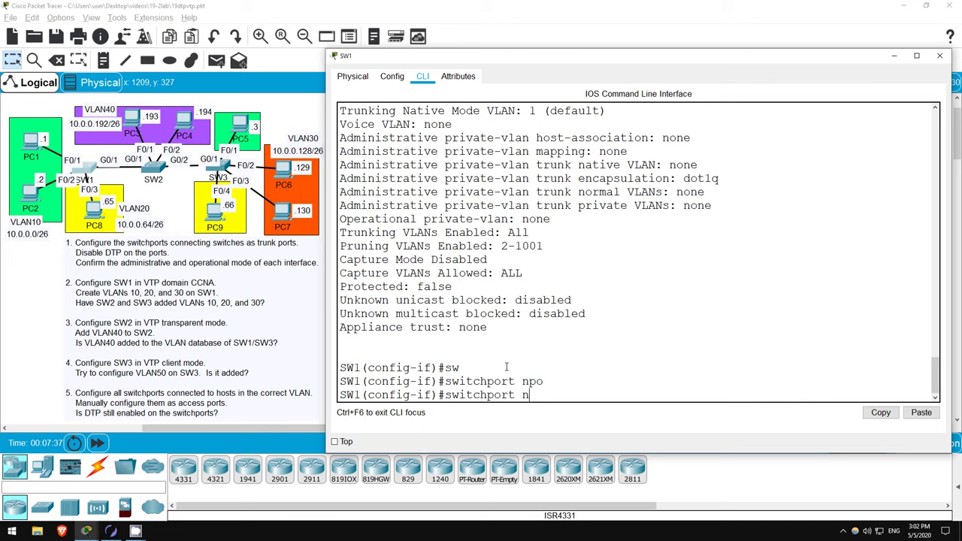
key("Tab")
key("Return")
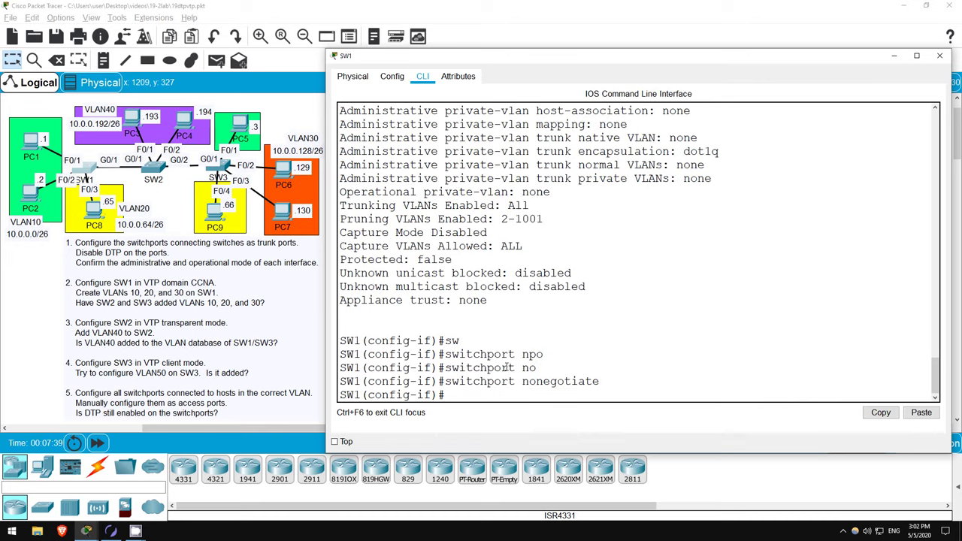
key("Up")
key("Up")
key("Return")
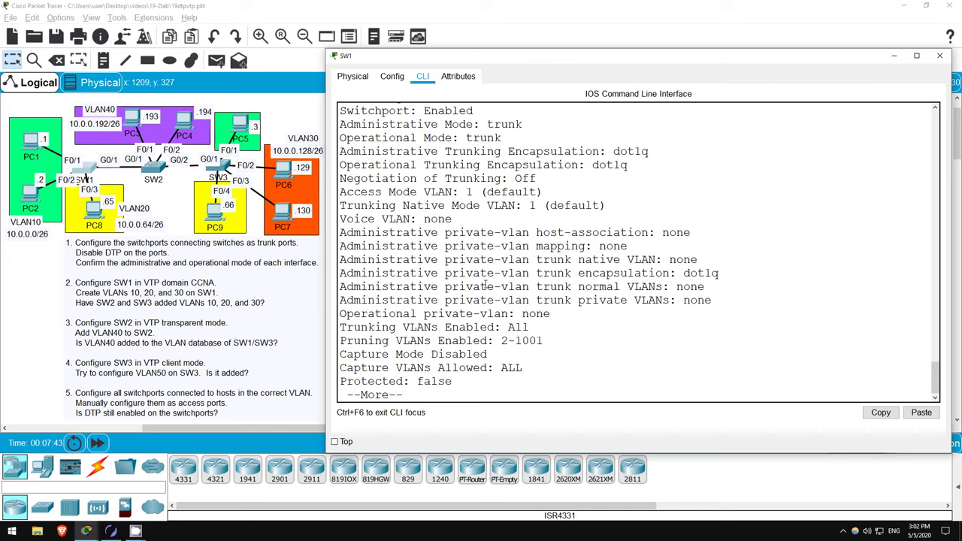
left_click_drag(340, 178, 536, 181)
- On SW2's CLI, enter privileged and global configuration mode and select int range g0/1 - 2
left_click(481, 389)
key("space")
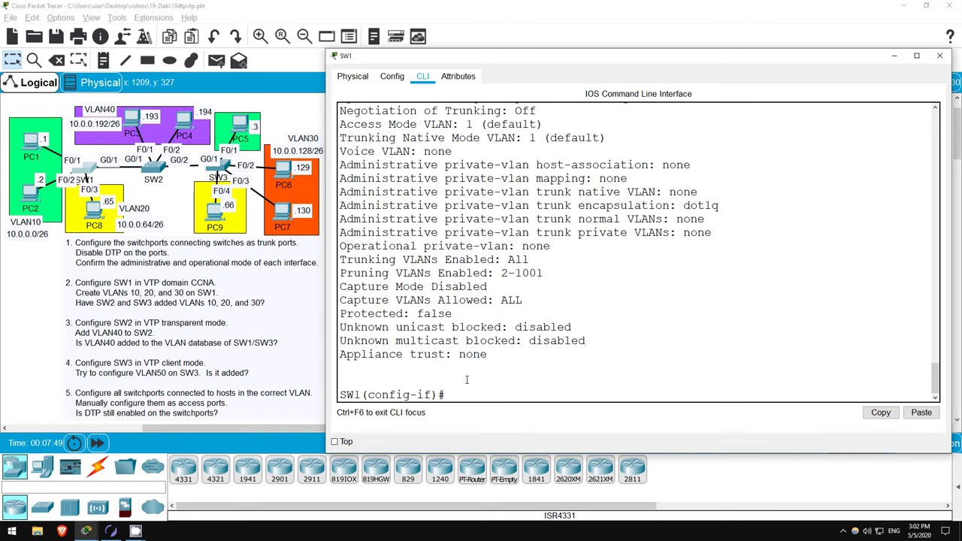
key("alt+Tab")
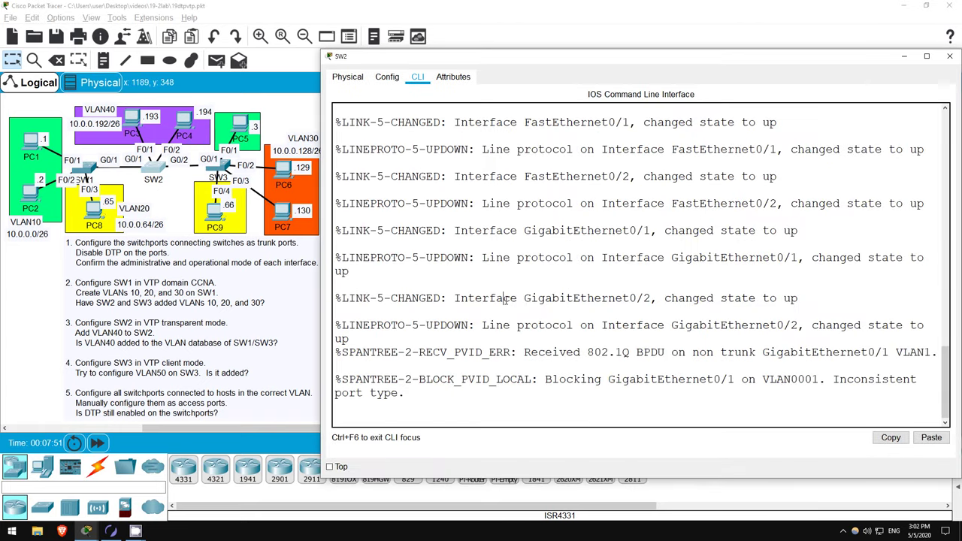
key("Return")
key("Return")
key("Return")
type("en")
key("Tab")
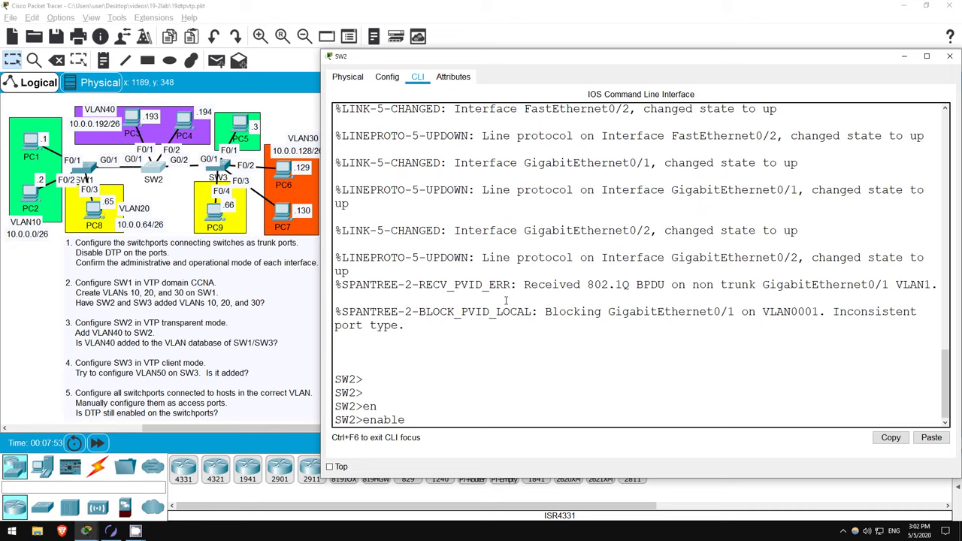
key("Return")
key("Return")
type("conf")
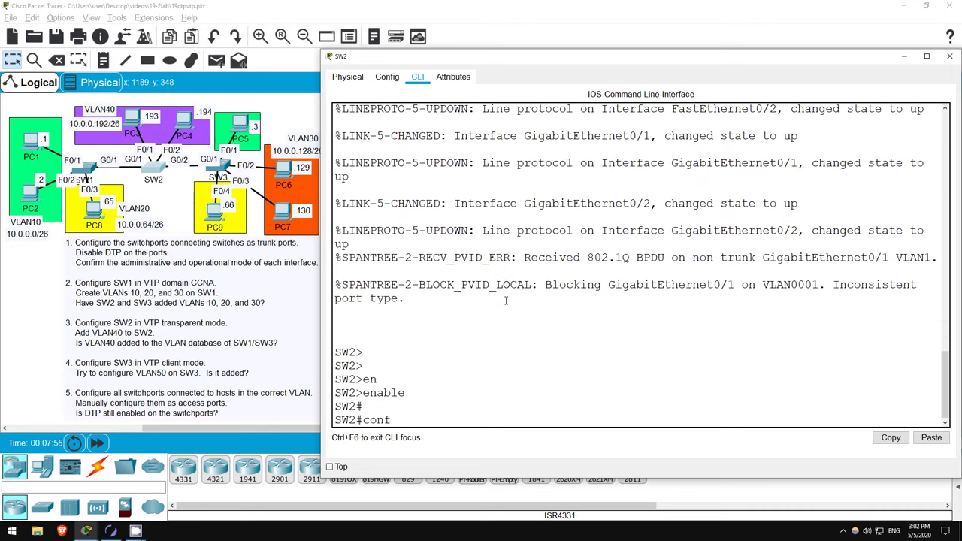
type(" t")
key("Return")
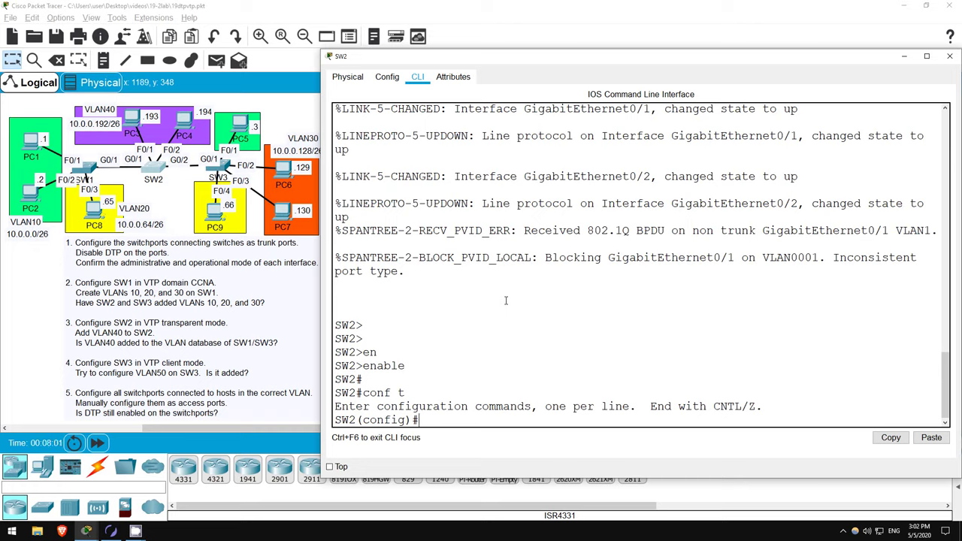
type("int range g0/1")
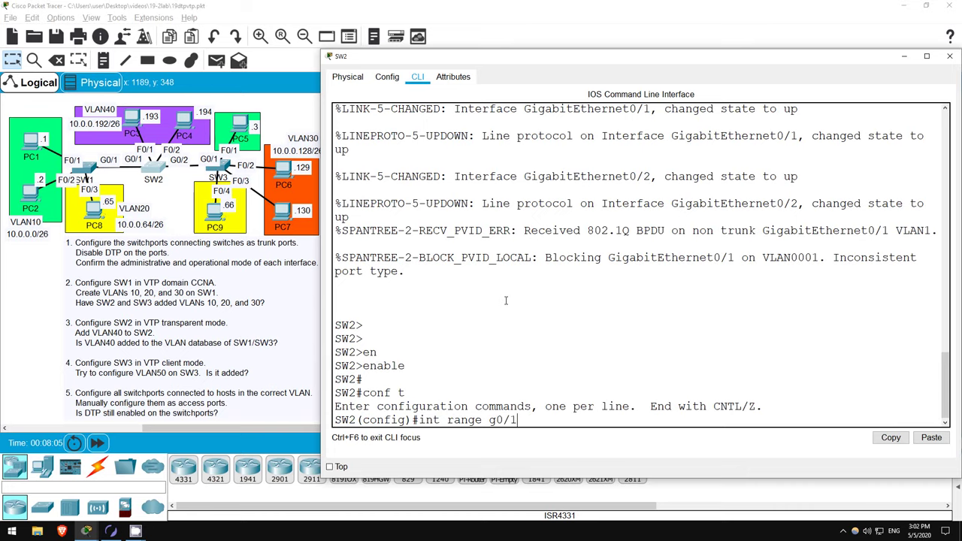
type(" - 2")
key("Return")
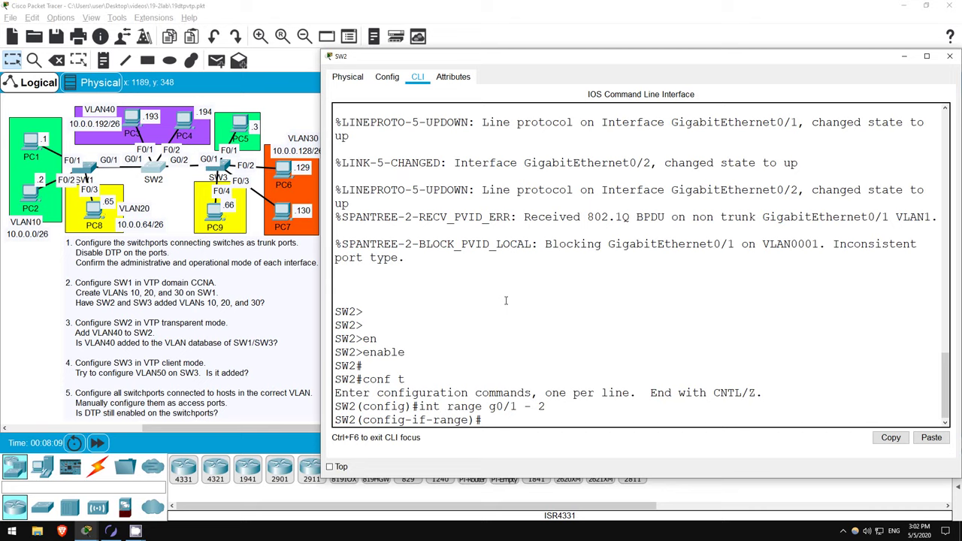
- Set G0/1–2 to switchport mode trunk and disable DTP with switchport nonegotiate
type("sw")
key("Tab")
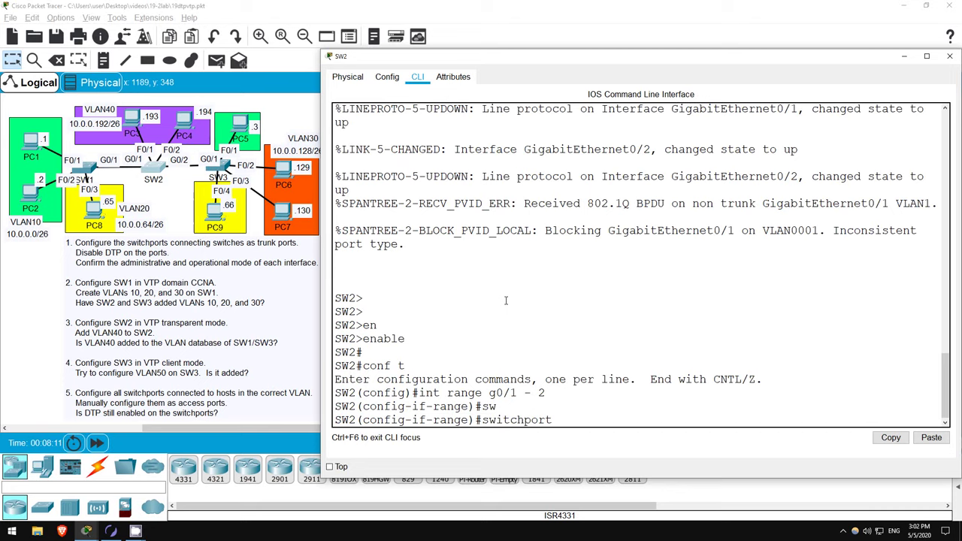
type("mo")
key("Tab")
type("tr")
key("Tab")
key("Return")
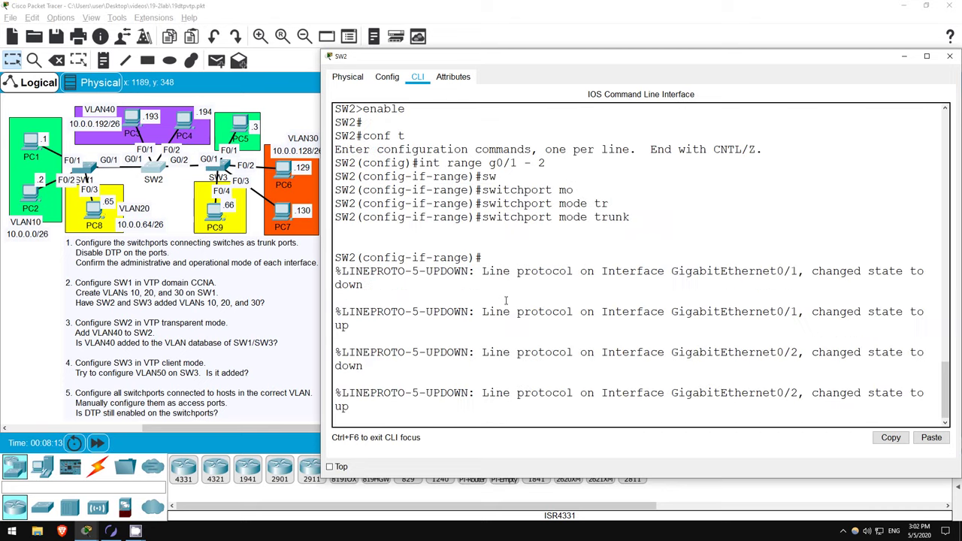
key("Return")
type("sw")
key("Tab")
type("no")
key("Tab")
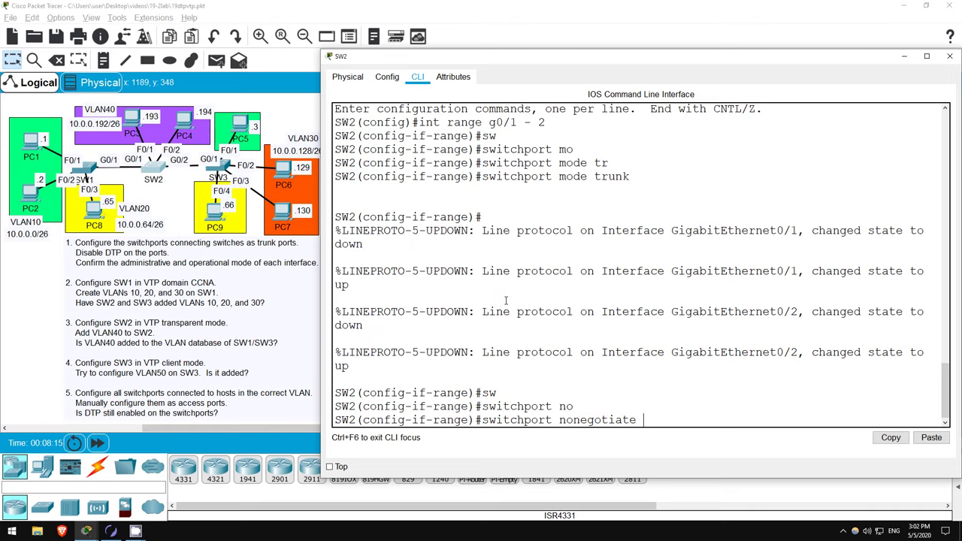
key("Return")
key("Return")
key("Return")
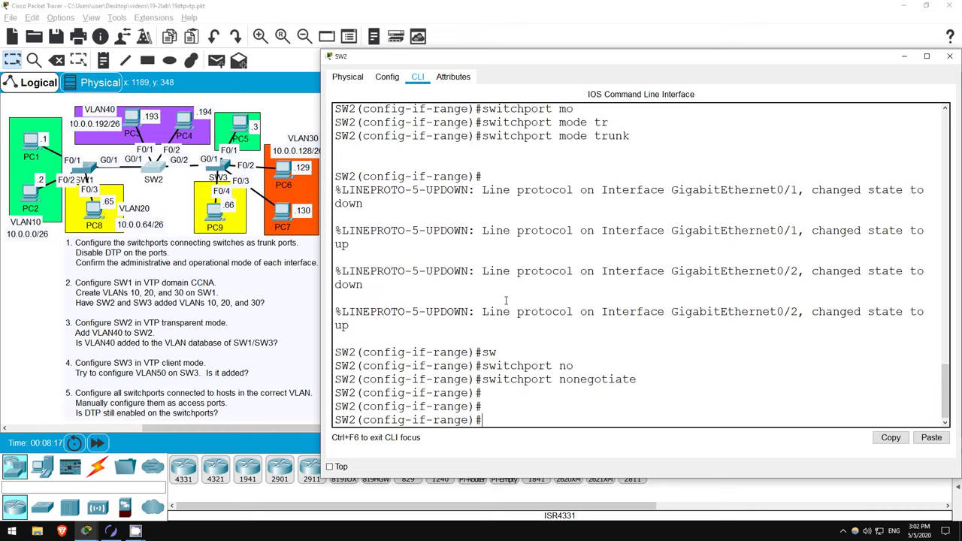
- Check SW2's Gig0/1 switchport status: trunk mode with trunk negotiation Off
type("do sh int g0/1 sw")
key("Tab")
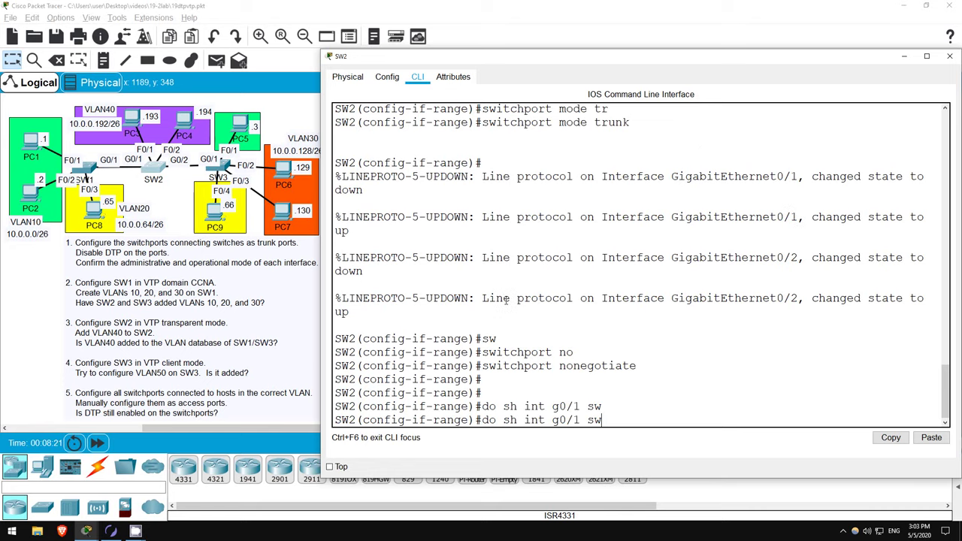
key("Return")
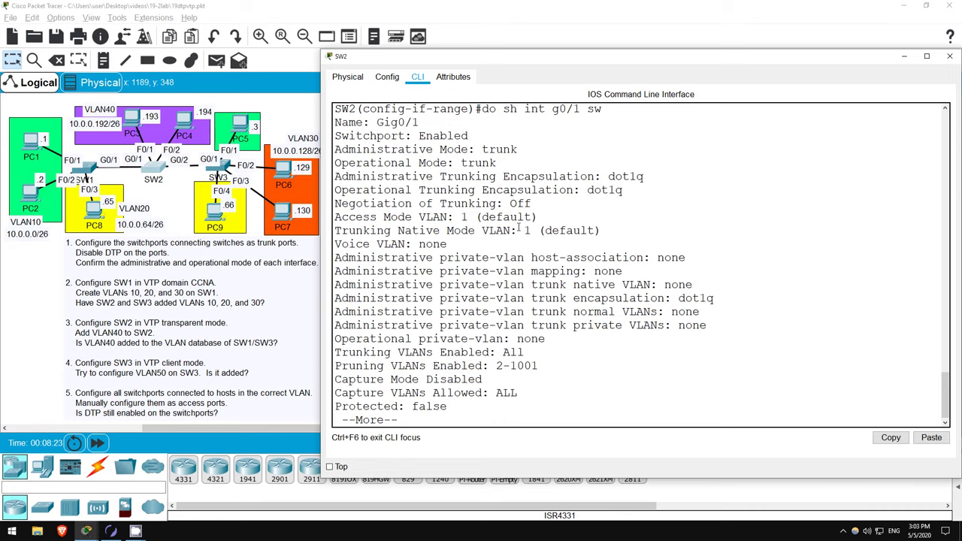
left_click_drag(476, 149, 496, 163)
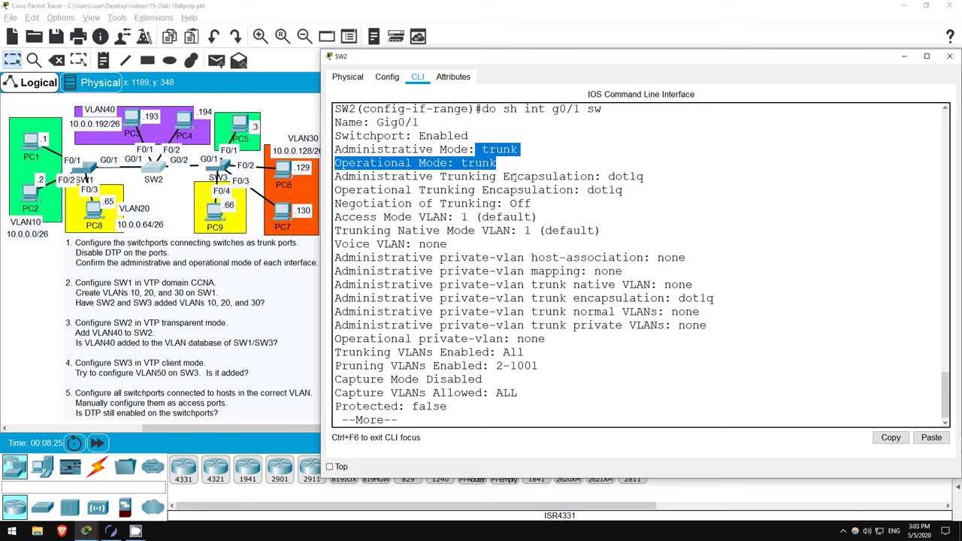
double_click(521, 203)
left_click(570, 379)
key("space")
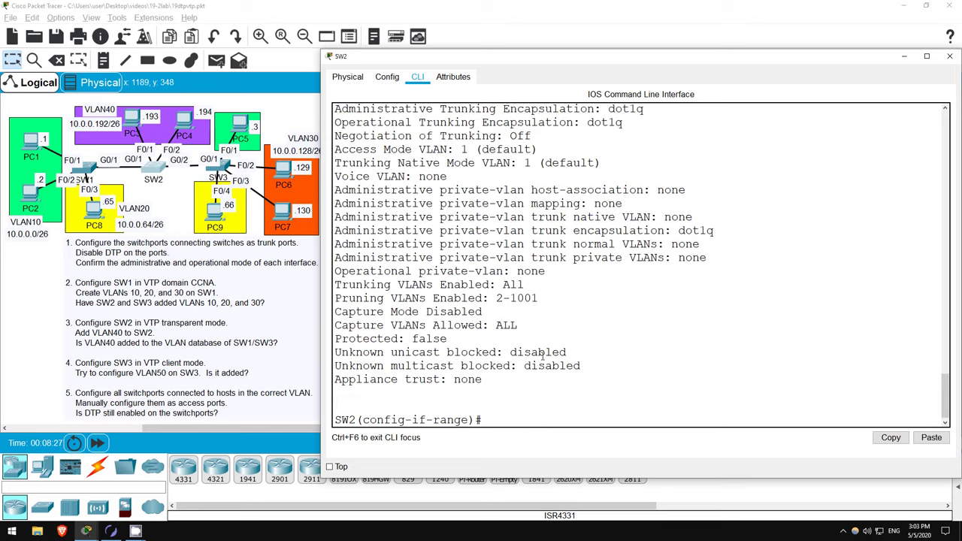
- Rerun the check for Gig0/2 and confirm it is also an administrative and operational trunk
key("Up")
key("BackSpace")
type("2 sw")
key("Return")
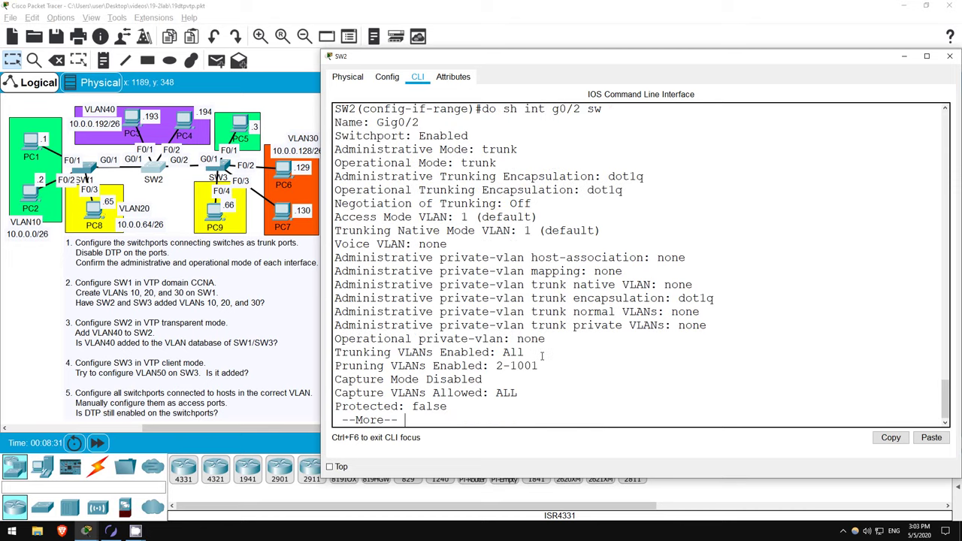
key("space")
scroll(556, 265, "up", 2)
scroll(556, 264, "up", 2)
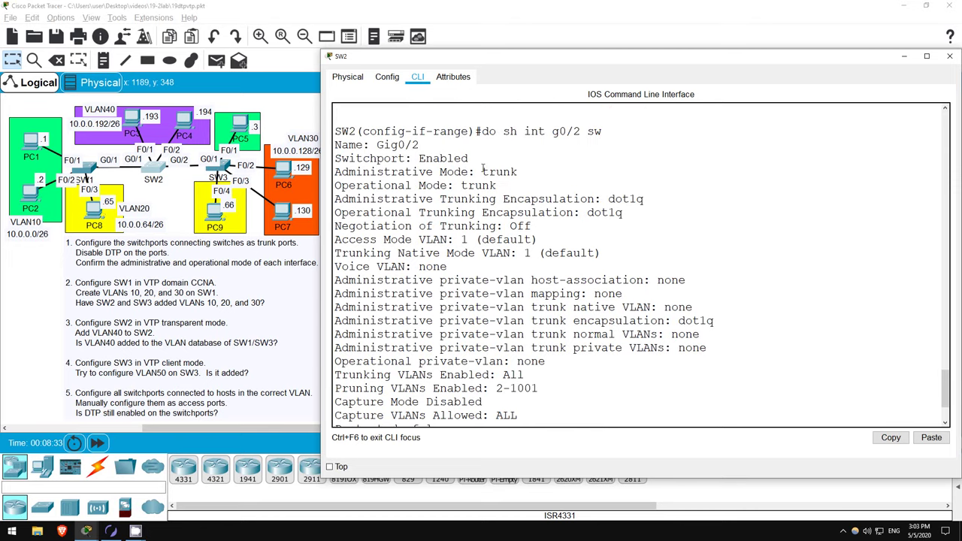
left_click_drag(483, 165, 498, 185)
left_click(509, 225)
scroll(531, 407, "down", 3)
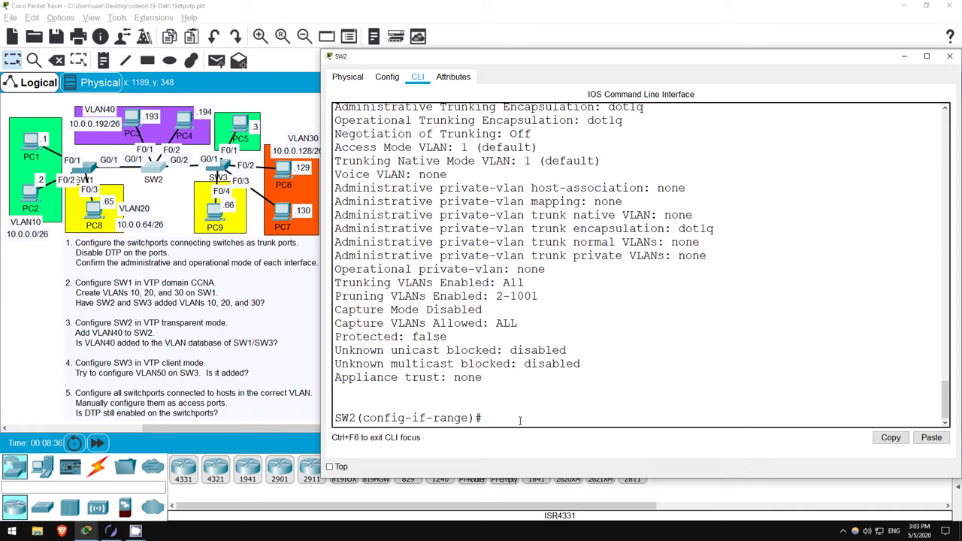
- On SW3, enter global configuration and set interface Gig0/1 to trunk mode
left_click(224, 168)
key("Return")
key("Return")
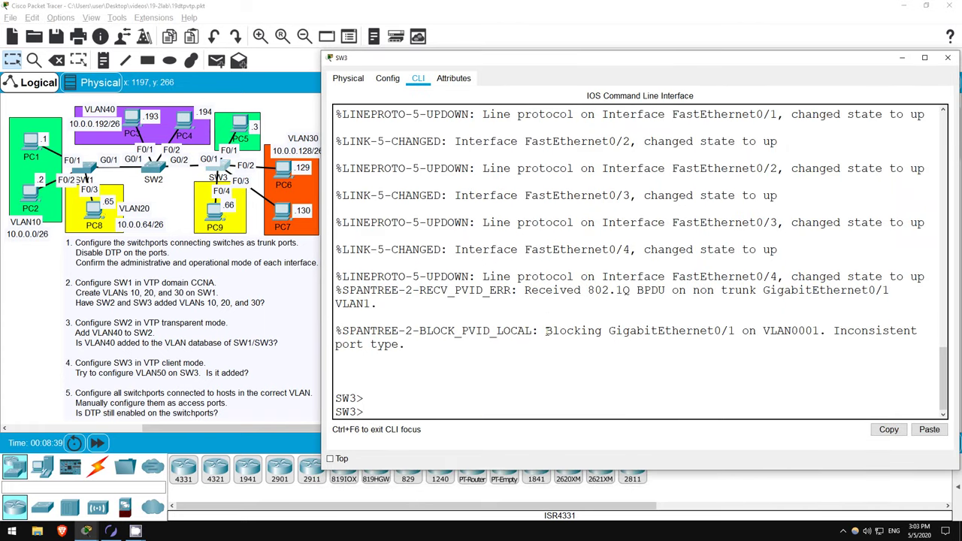
type("en")
key("Return")
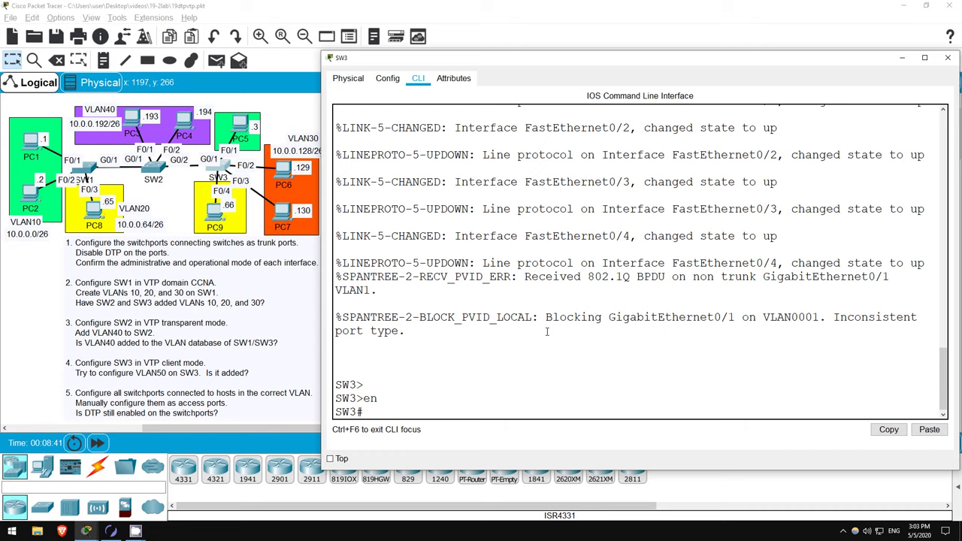
type("conf t")
key("Return")
key("Return")
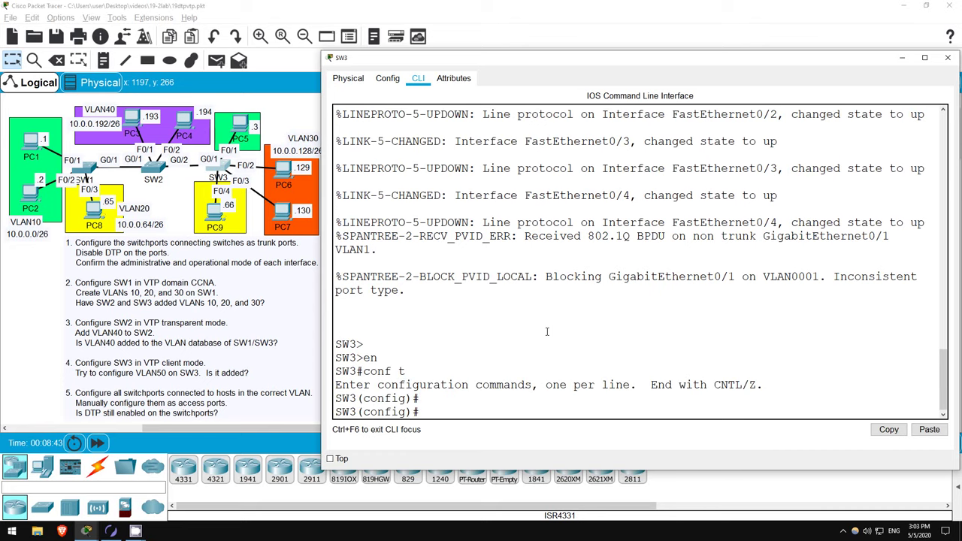
type("int g0/1")
key("Return")
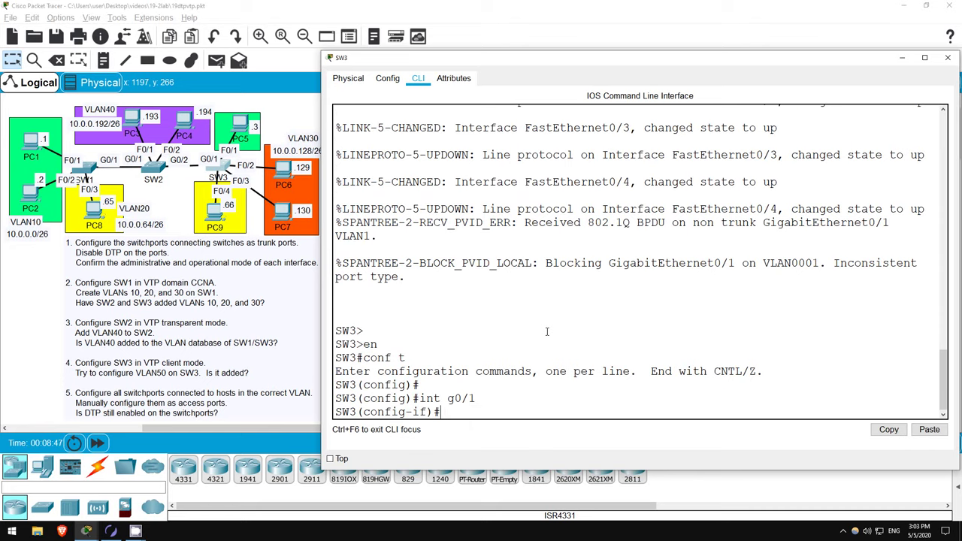
type("sw mode trunk")
key("Return")
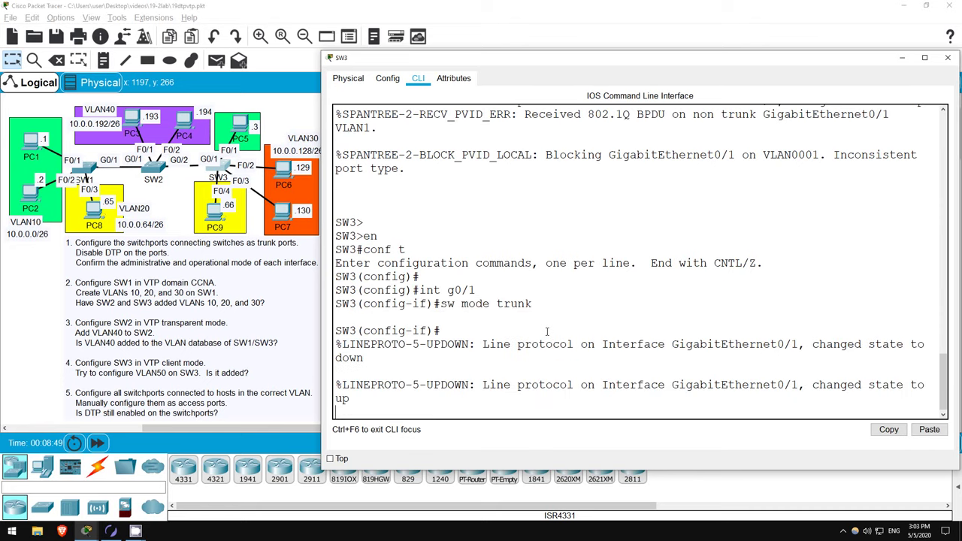
- Disable trunk negotiation on Gig0/1 and confirm it shows as trunk with negotiation Off
key("Return")
key("Return")
type("sw")
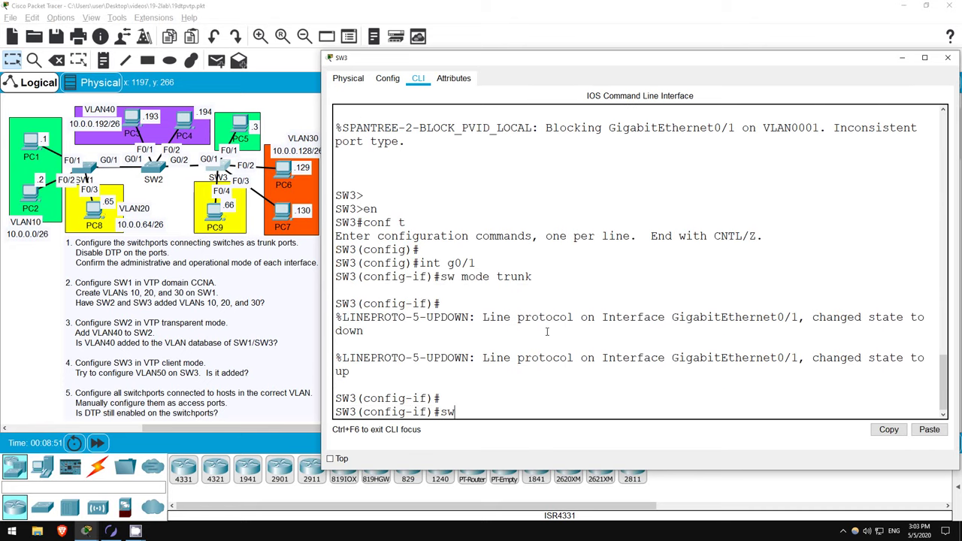
type(" no")
key("Return")
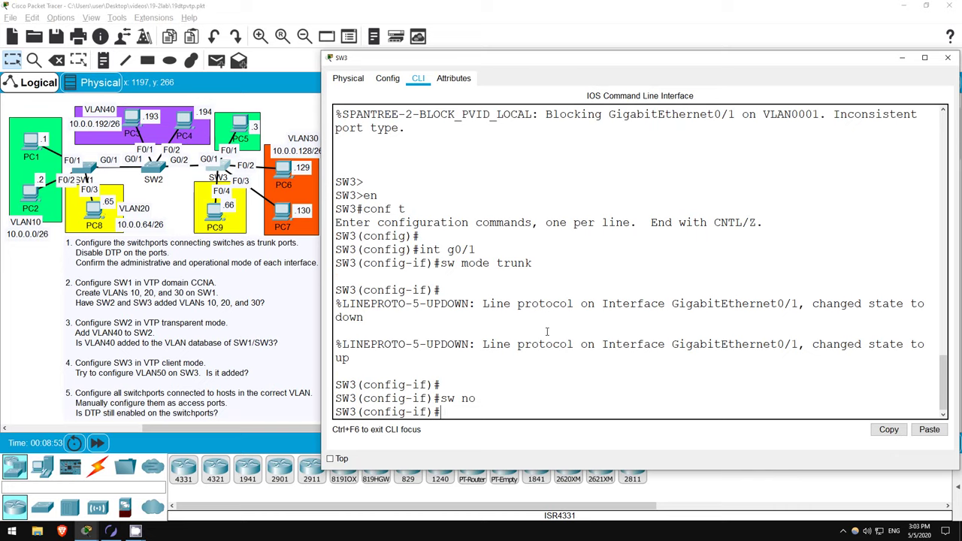
type("do sh int g0/1 sw")
key("Return")
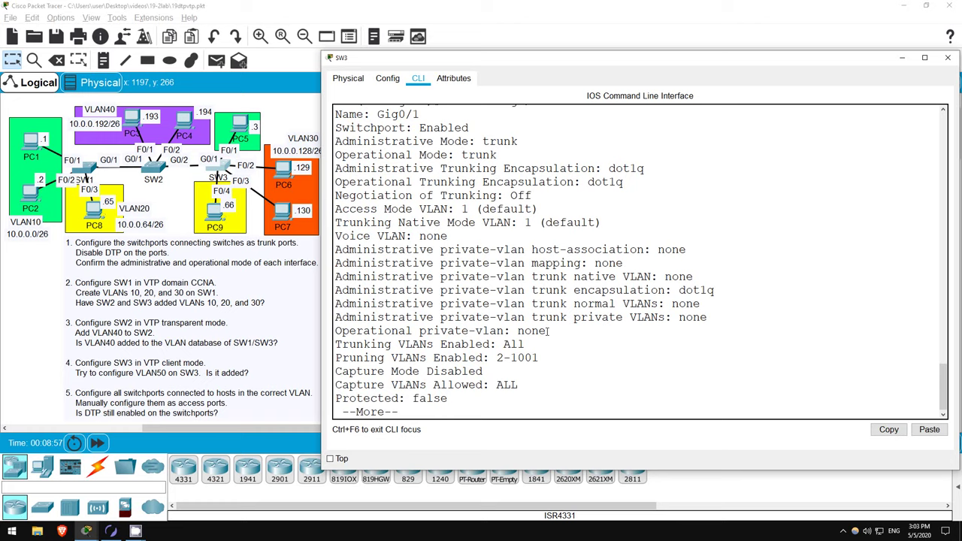
left_click_drag(454, 141, 503, 158)
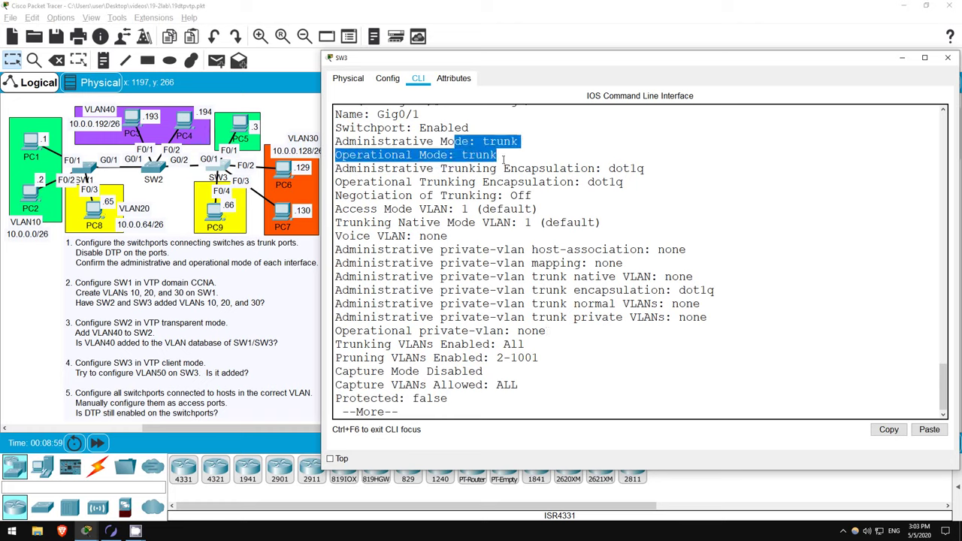
left_click_drag(511, 195, 535, 195)
left_click(535, 195)
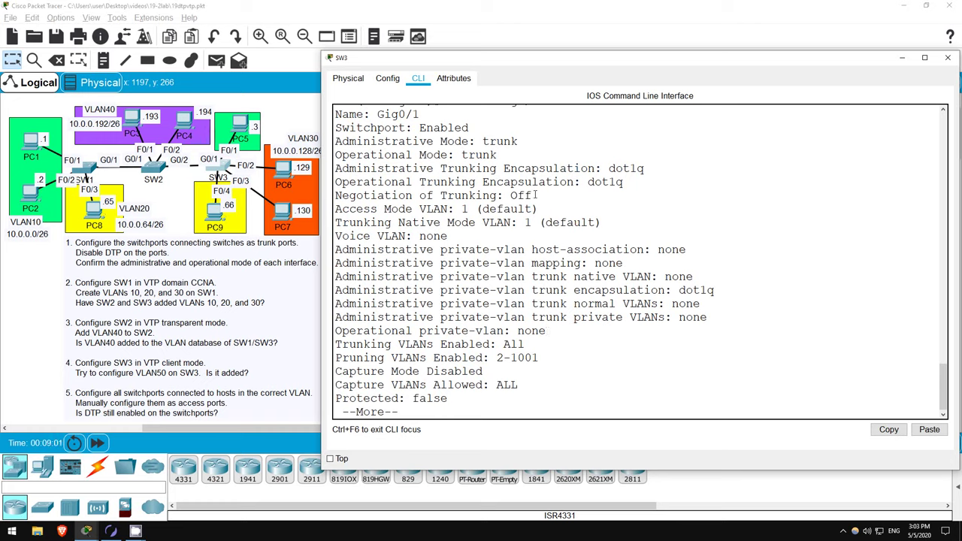
left_click(9, 328)
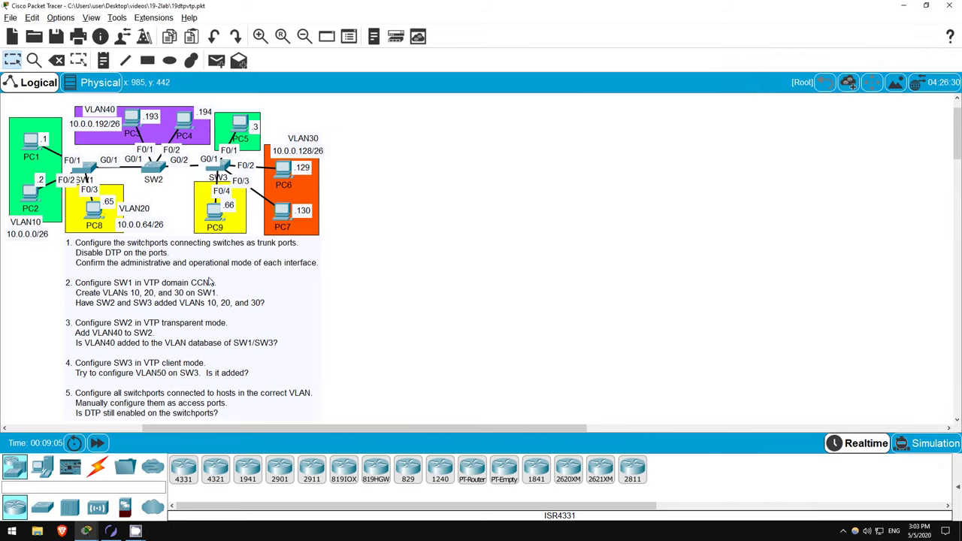
- On SW1, leave interface configuration and display the VTP status with 'do sh vtp status'
left_click(87, 171)
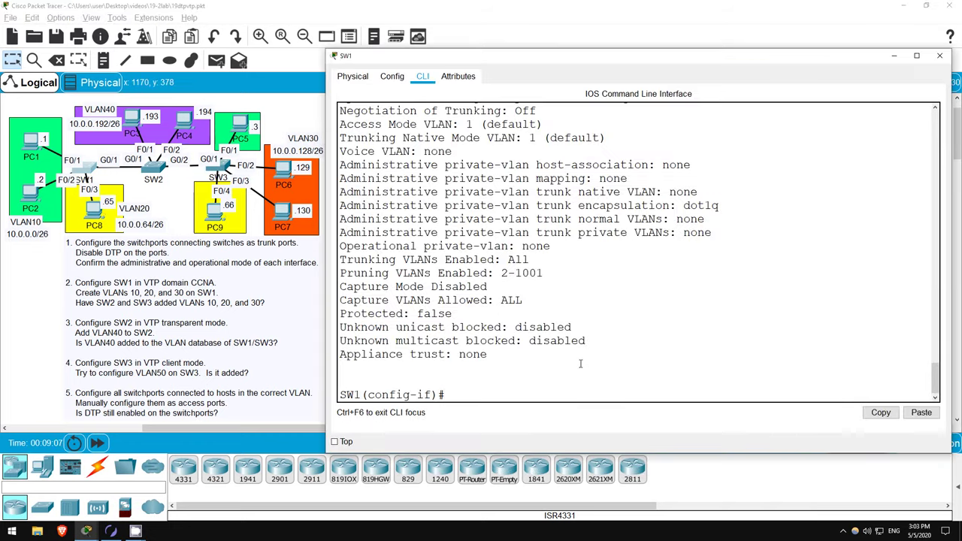
type("exit")
key("Return")
key("Return")
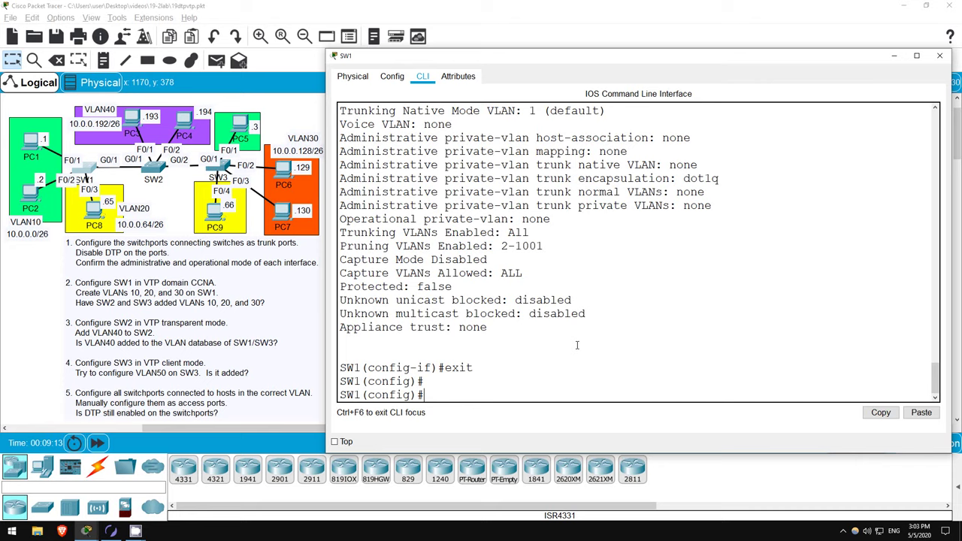
type("do sh vtp status")
key("Return")
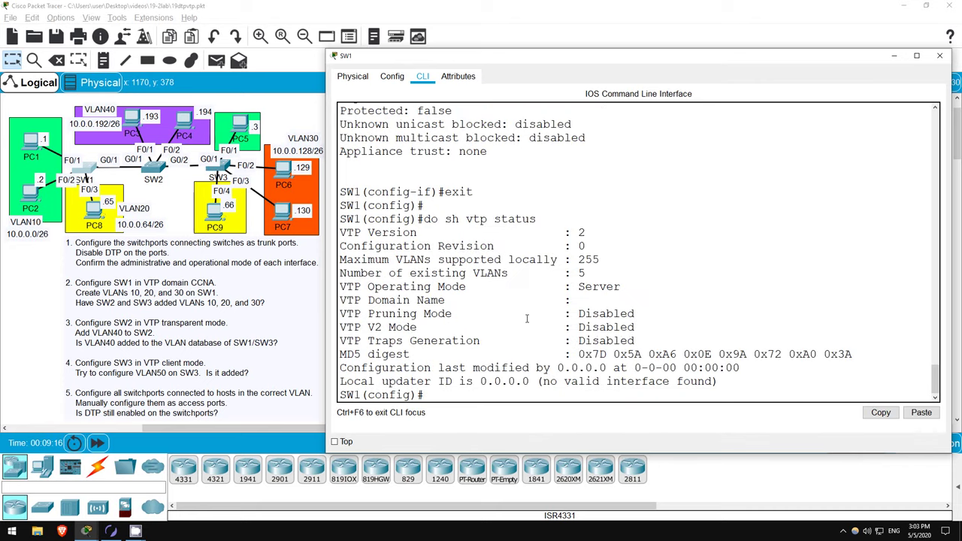
- Point out VTP Version 2, V2 Mode Disabled and the empty domain name in the output
left_click_drag(423, 219, 749, 376)
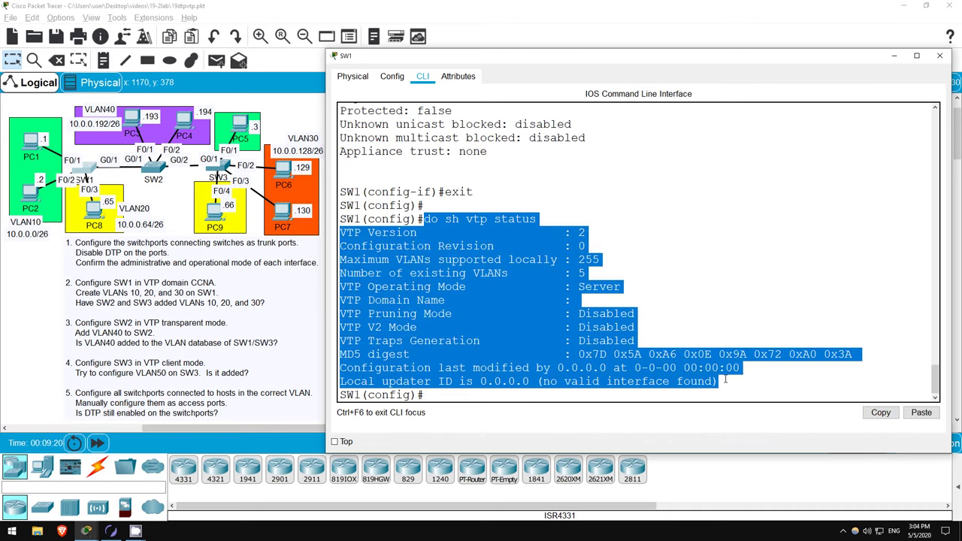
left_click(718, 382)
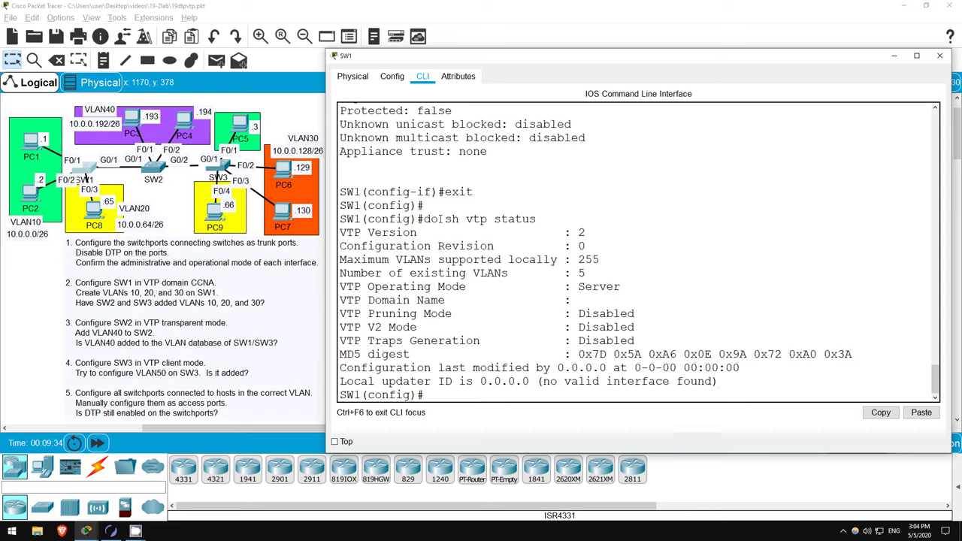
left_click_drag(341, 232, 596, 234)
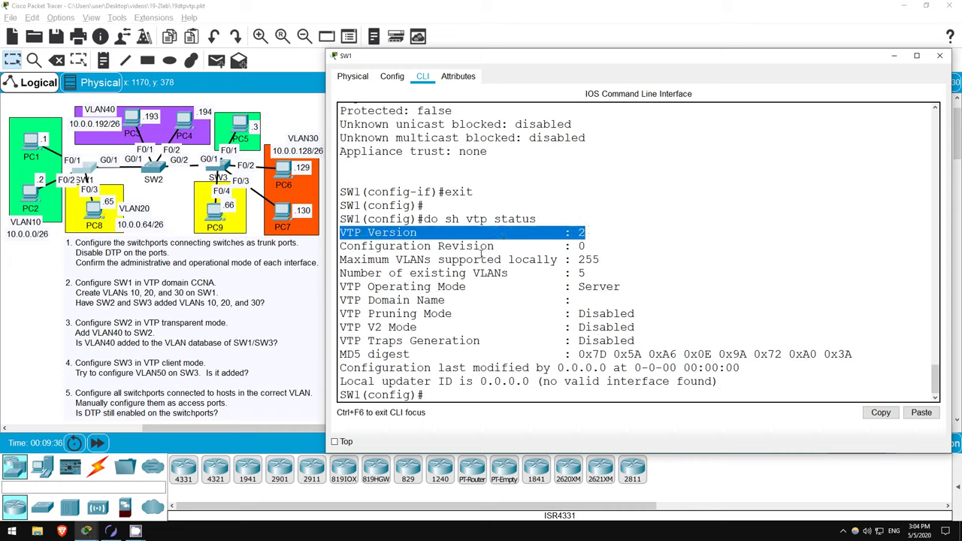
left_click_drag(340, 327, 647, 328)
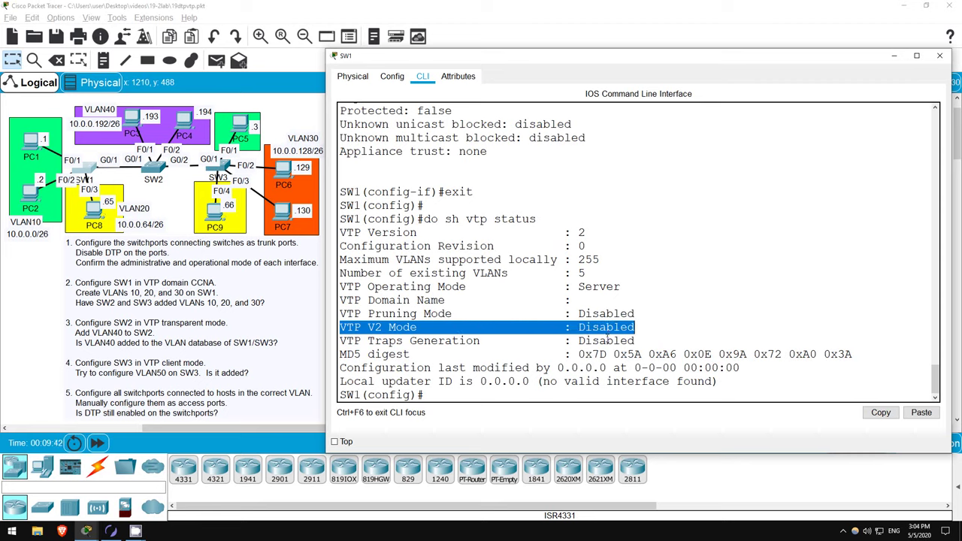
left_click(624, 315)
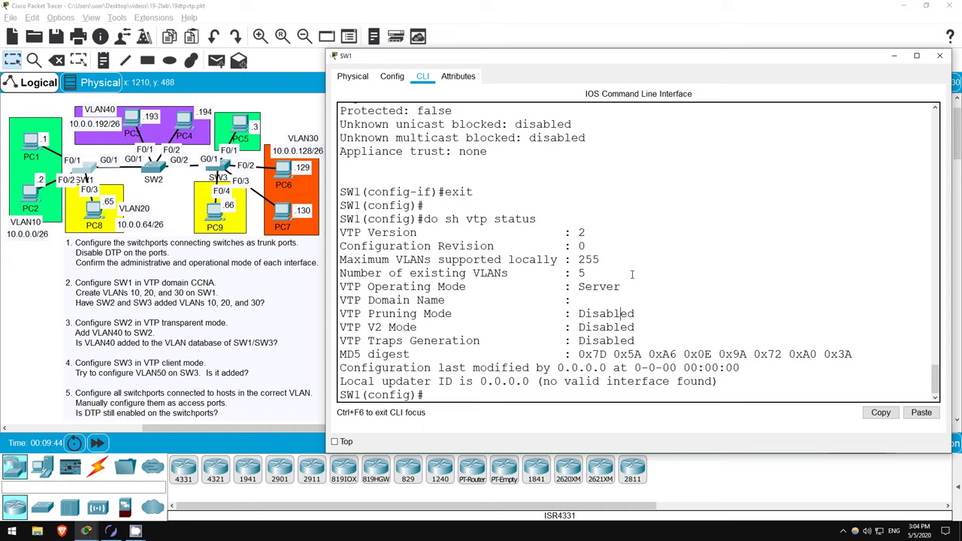
left_click_drag(575, 299, 566, 300)
left_click(648, 308)
type("vtp dom")
key("Tab")
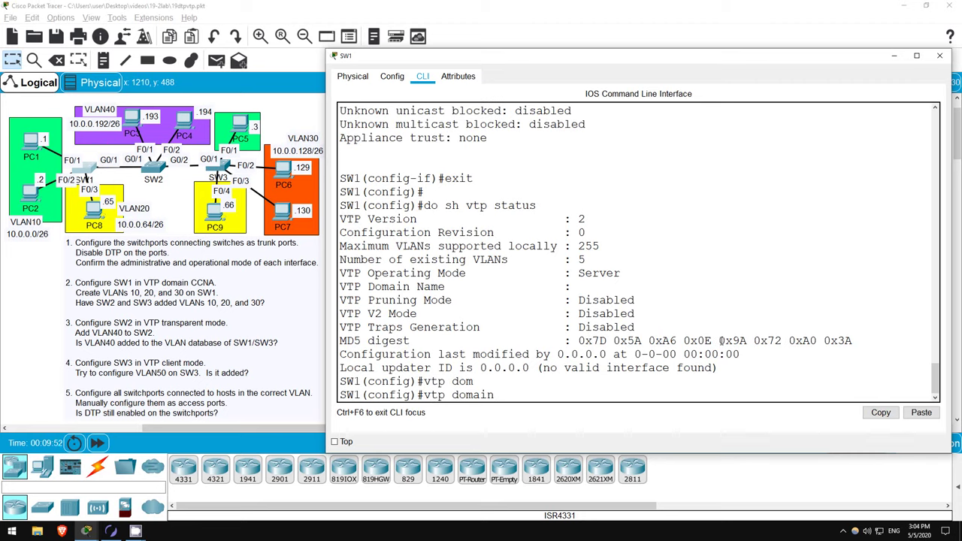
type("CCNA")
key("Return")
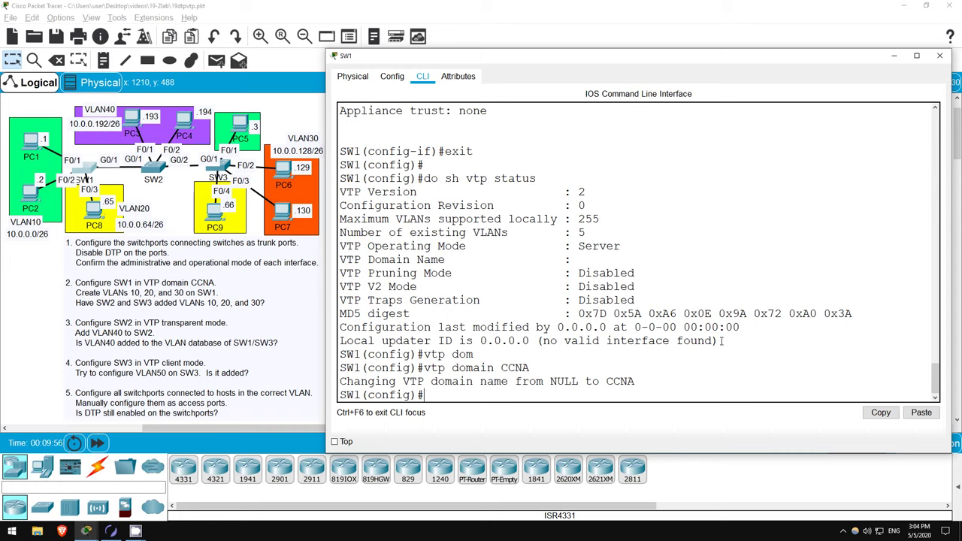
type("vlan 10")
key("Return")
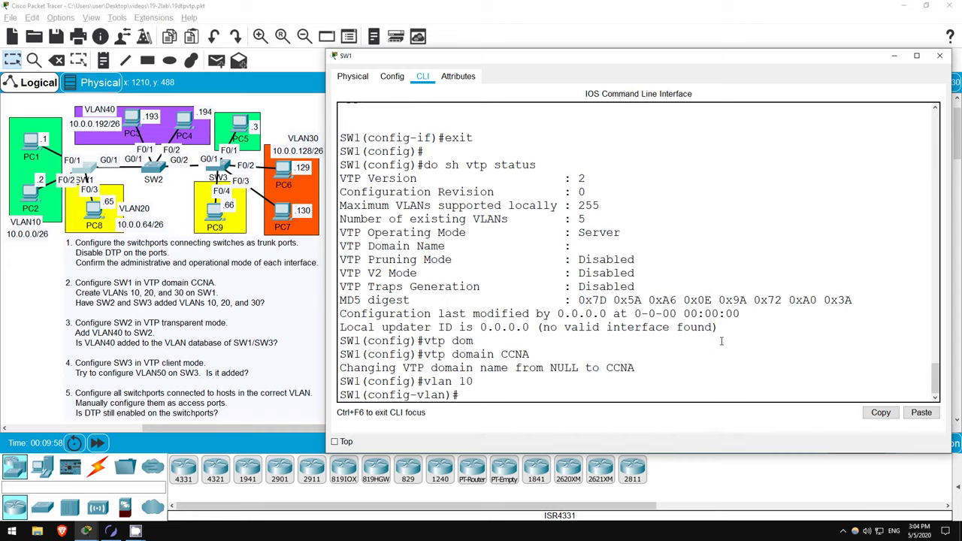
type("vlan 20")
key("Return")
type("vlan)#vl")
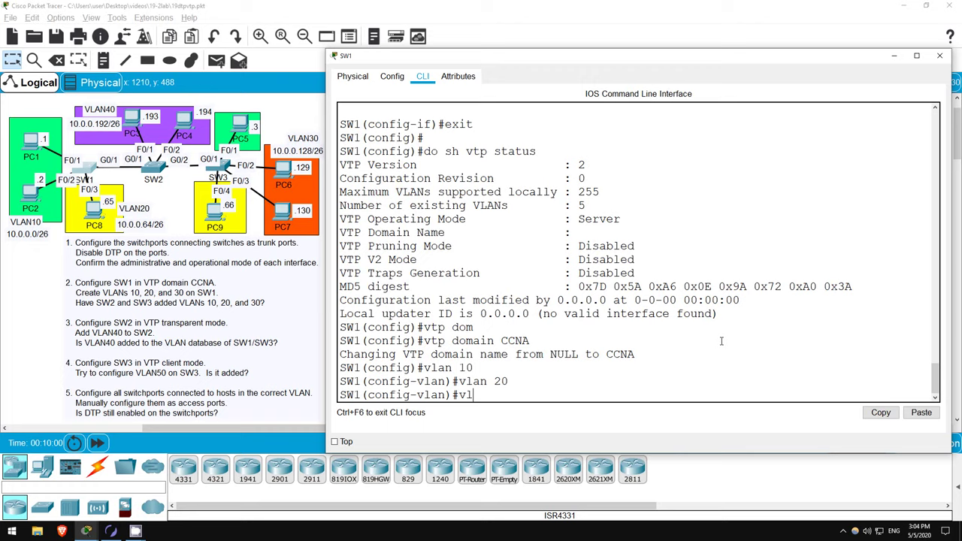
type("an 30")
key("Return")
type("exit")
key("Return")
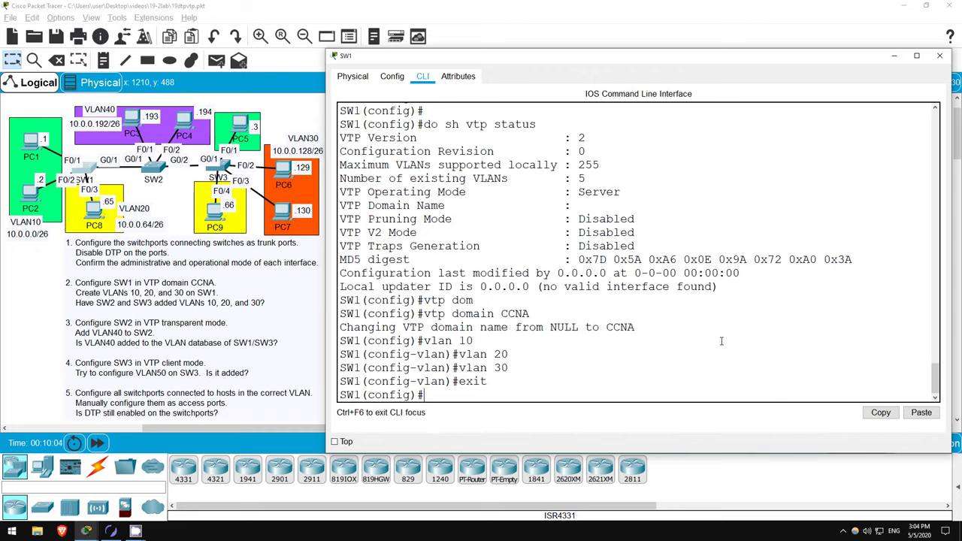
type("vlan 20")
key("Up")
key("Up")
key("Up")
key("Return")
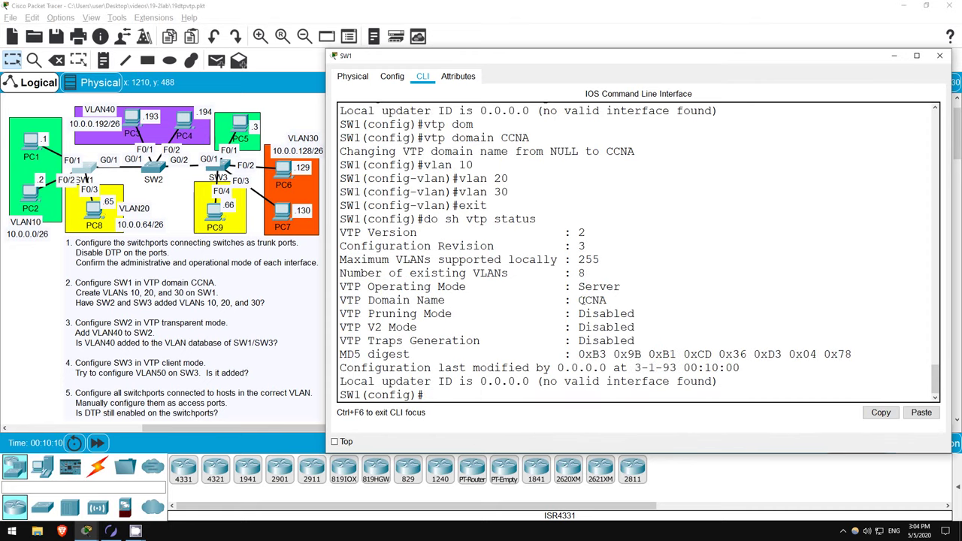
left_click_drag(579, 300, 611, 297)
left_click(608, 299)
double_click(580, 273)
double_click(580, 245)
left_click(562, 394)
- Check SW2's VTP status, showing domain CCNA and configuration revision 3
left_click(159, 167)
left_click(155, 168)
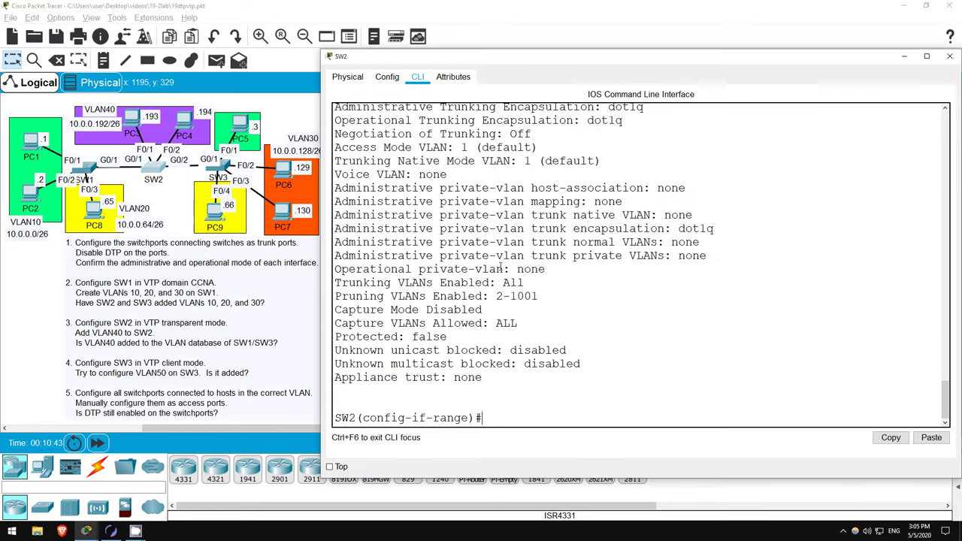
key("Return")
type("exit")
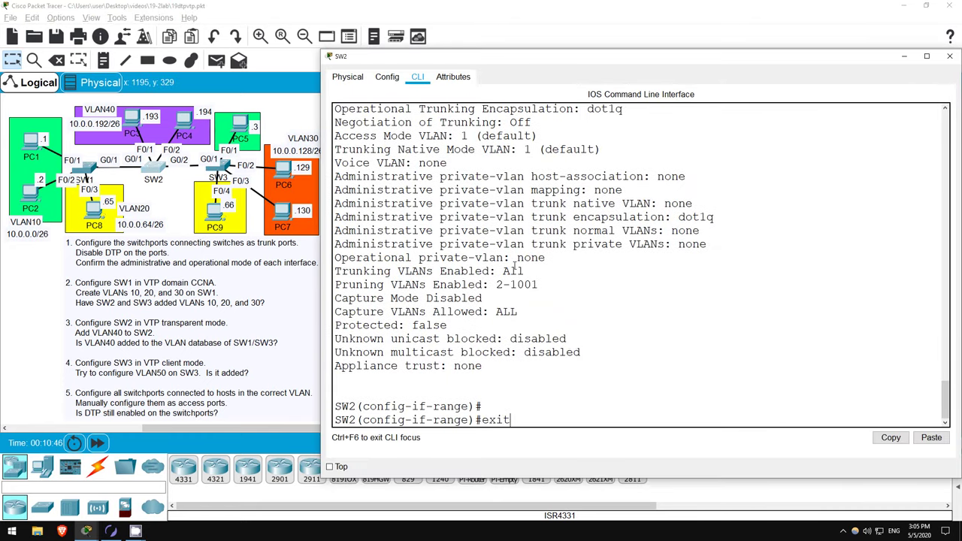
key("Return")
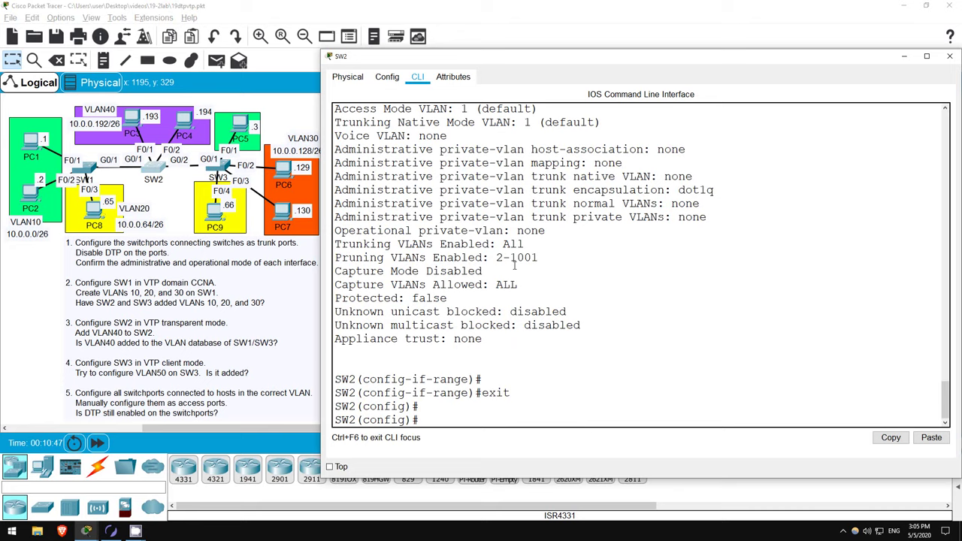
type("do sh vtp status")
key("Return")
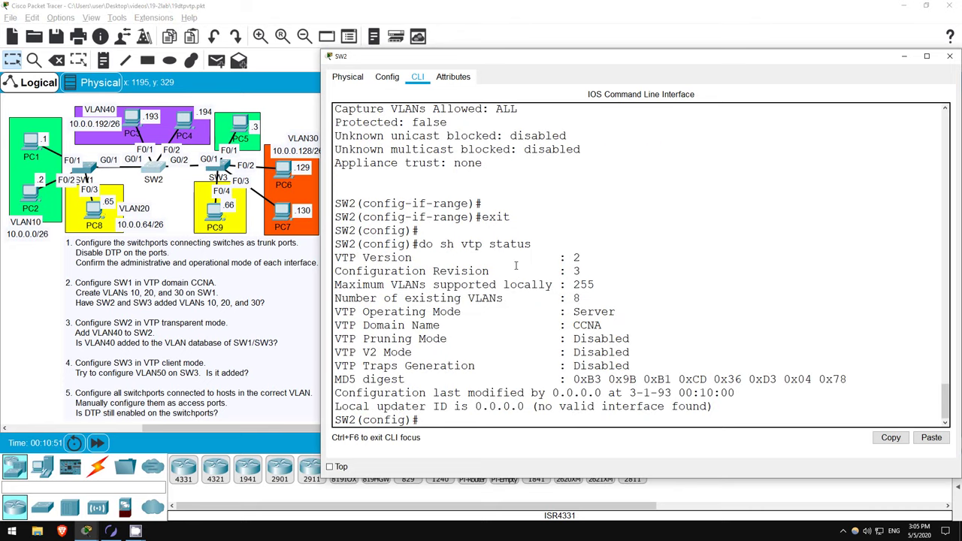
left_click_drag(569, 324, 604, 326)
left_click_drag(572, 272, 581, 272)
left_click(491, 416)
- List SW2's VLANs to confirm 10, 20 and 30 were learned, then bring up SW3's console
type("do sh vlan brief")
key("Return")
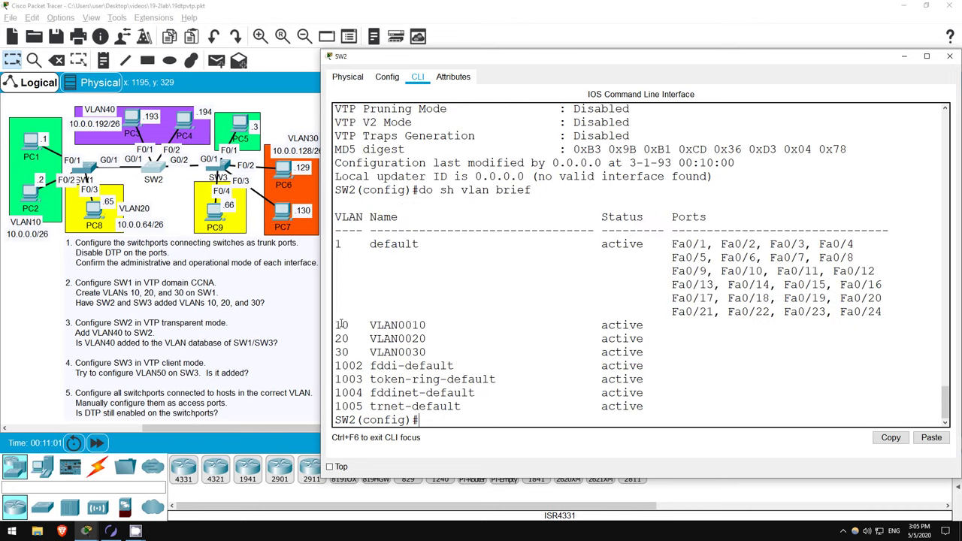
left_click_drag(342, 325, 352, 352)
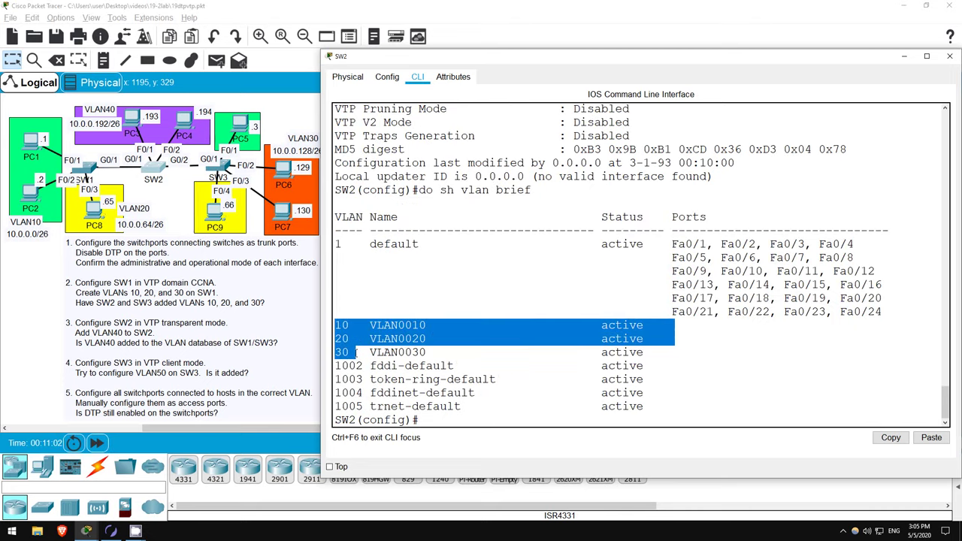
left_click(454, 420)
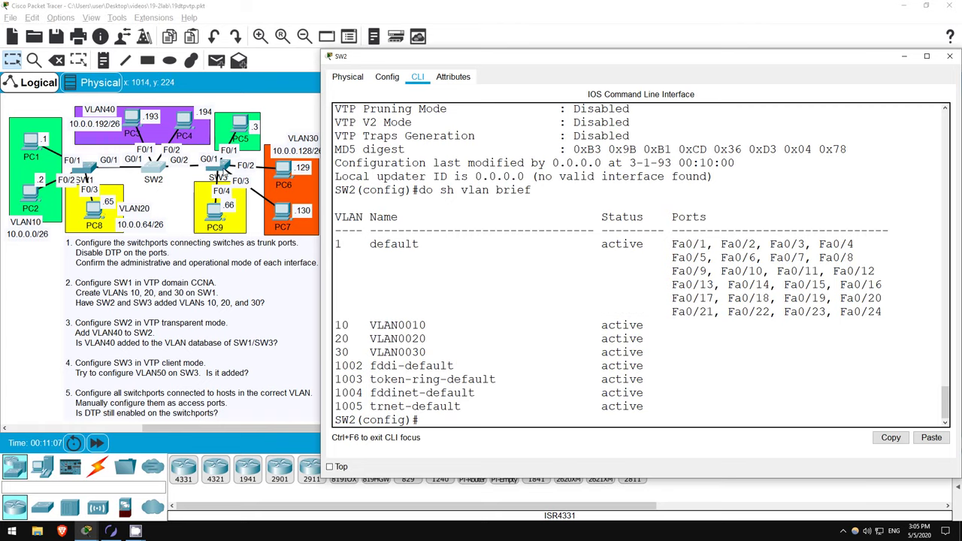
key("alt+Tab")
key("space")
- On SW3, run 'do sh vtp status' and confirm the domain name CCNA
type("exit")
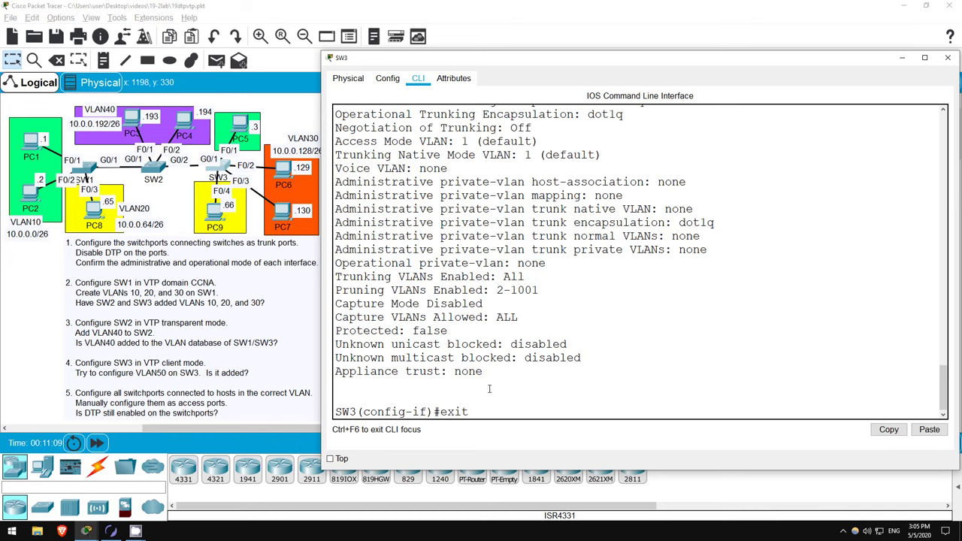
key("Return")
type("do sh vbtp")
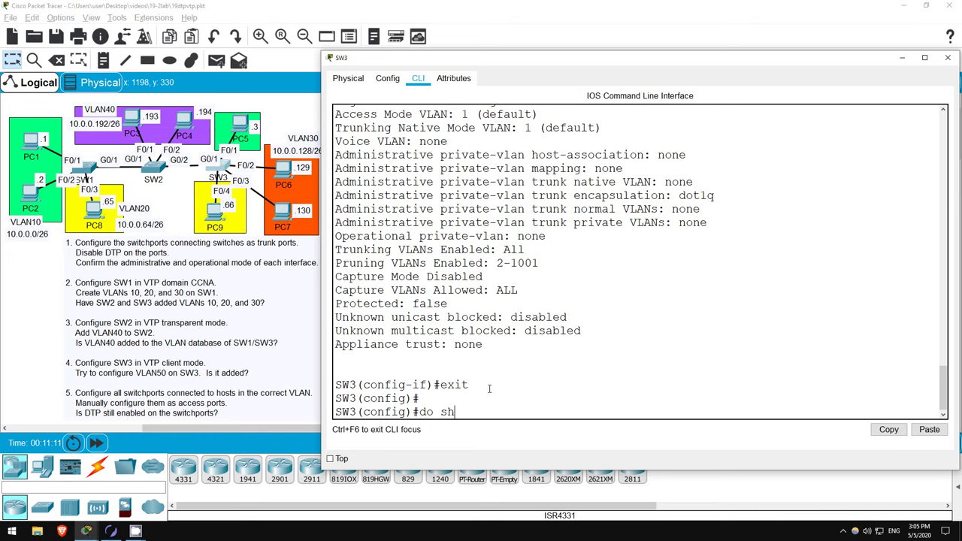
key("BackSpace")
key("BackSpace")
key("BackSpace")
type("tp status")
key("Return")
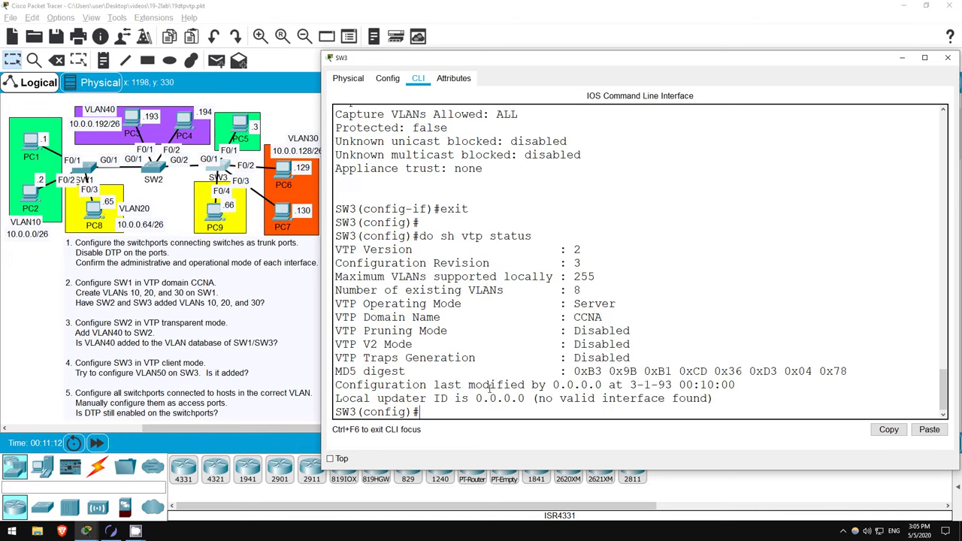
left_click_drag(573, 316, 617, 315)
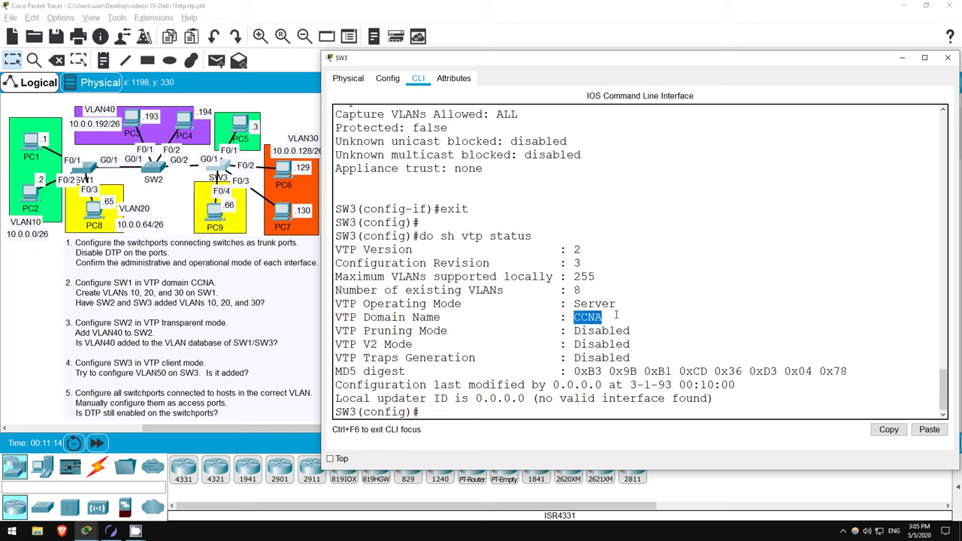
left_click(576, 263)
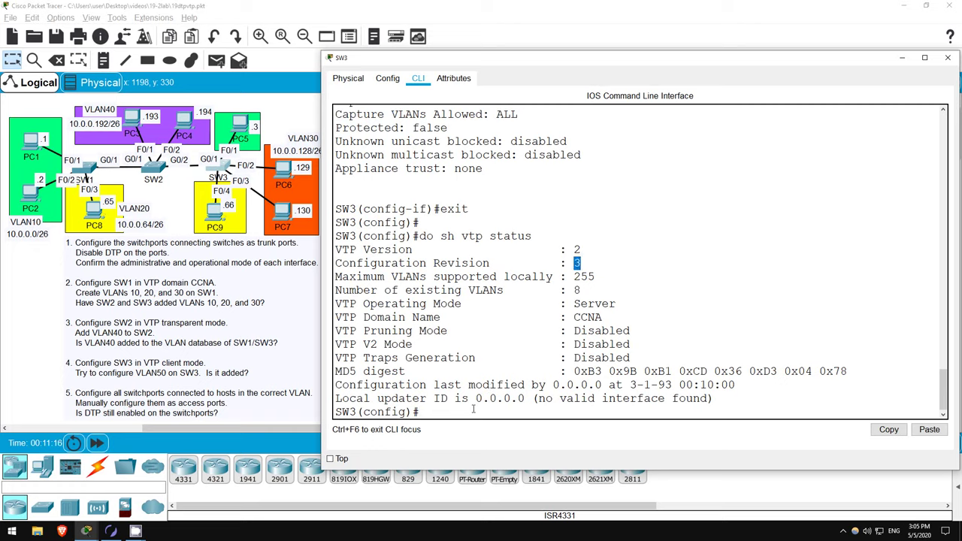
- List SW3's VLANs to confirm 10, 20 and 30, then return to SW2's console
type("do sh vlan brief")
key("Return")
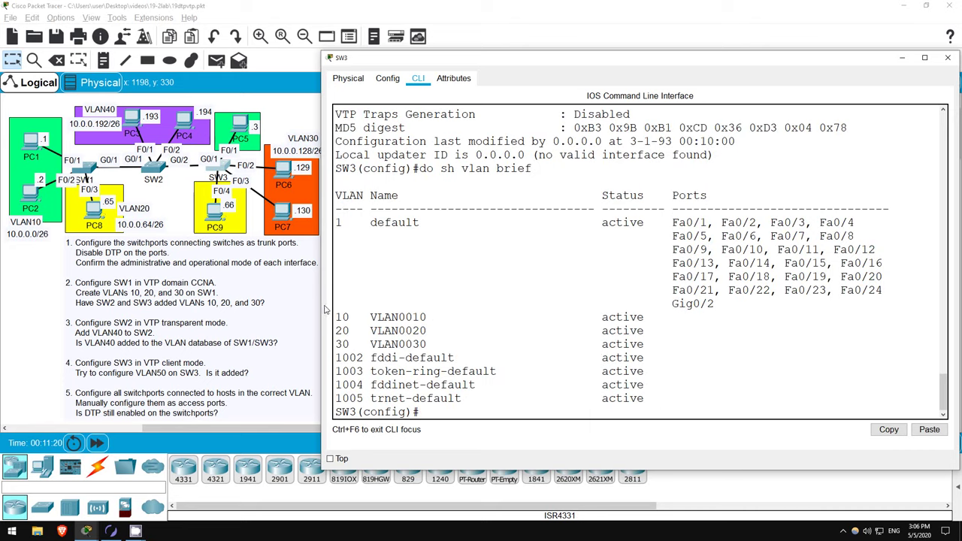
left_click_drag(337, 315, 349, 346)
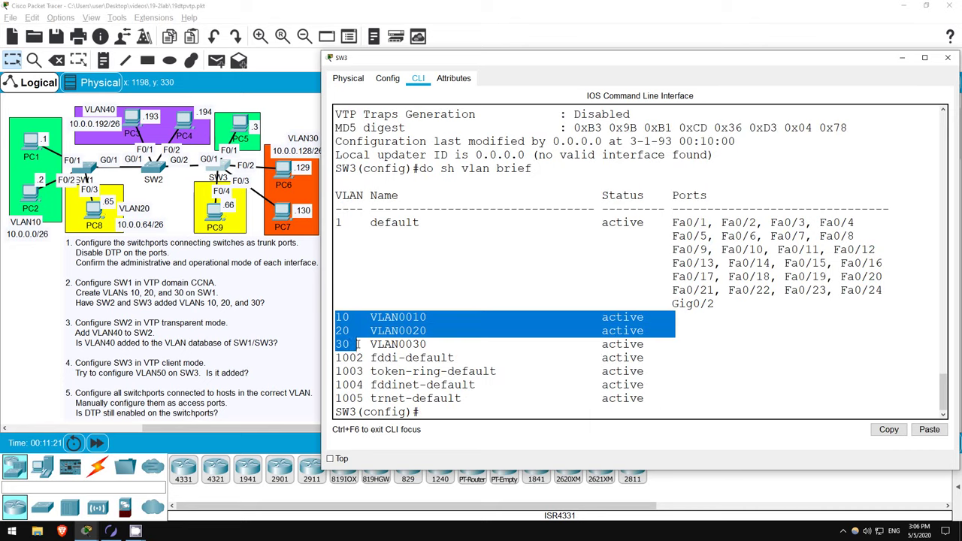
left_click(466, 412)
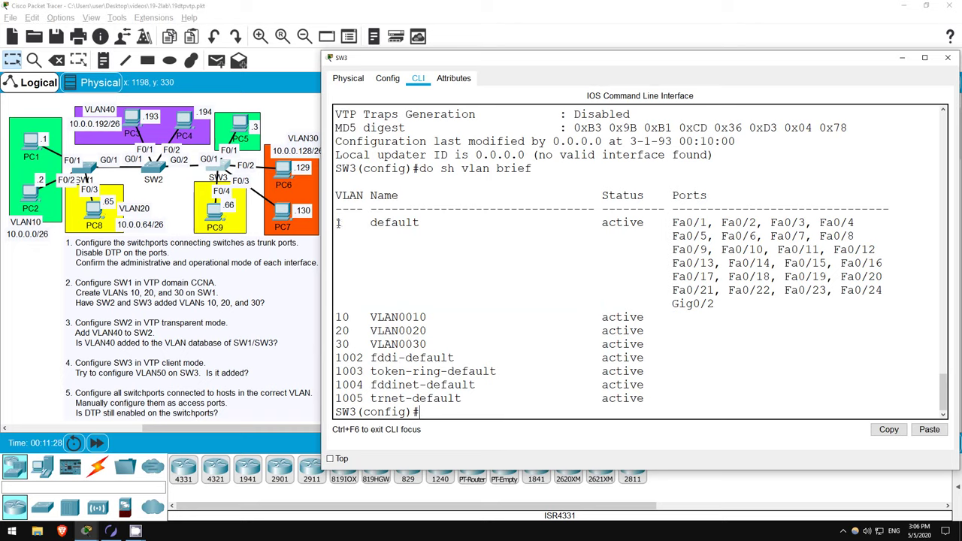
left_click(150, 171)
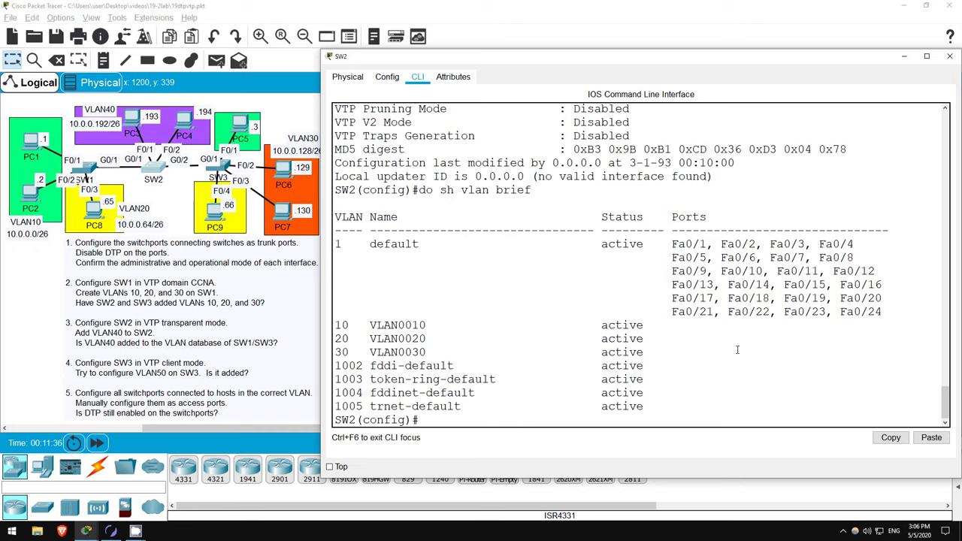
- Set SW2 to VTP transparent mode and create VLAN 40
type("vtp mode trans")
key("Tab")
key("Return")
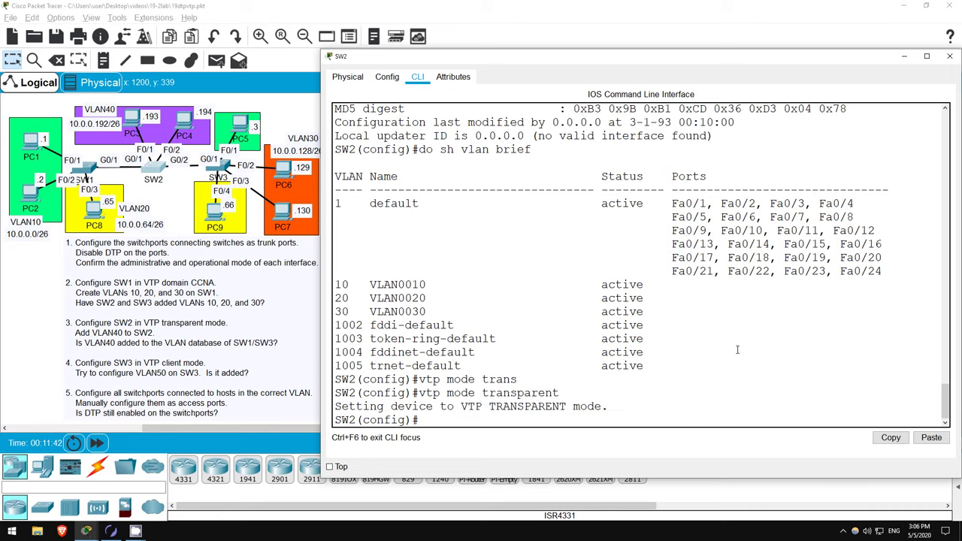
key("Return")
type("vlan 40")
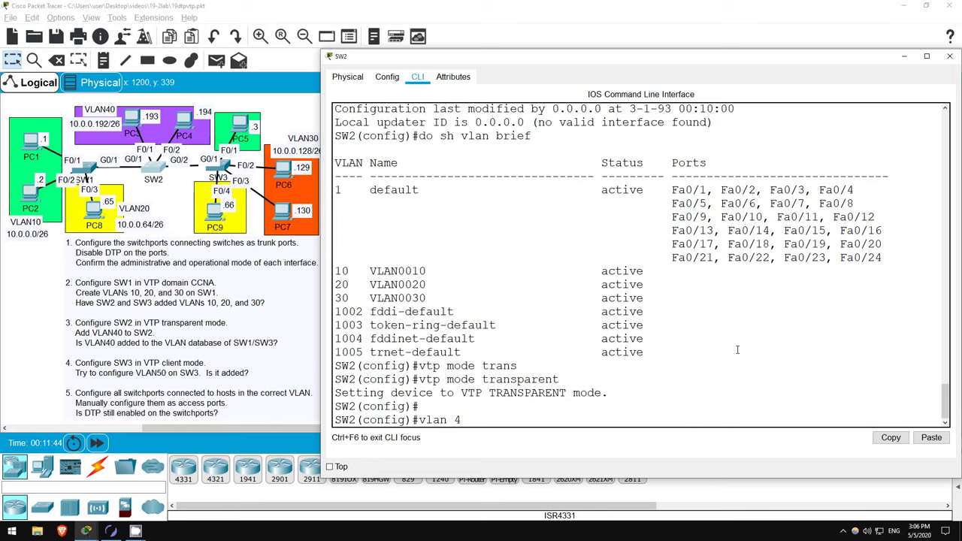
key("Return")
type("exit")
key("Return")
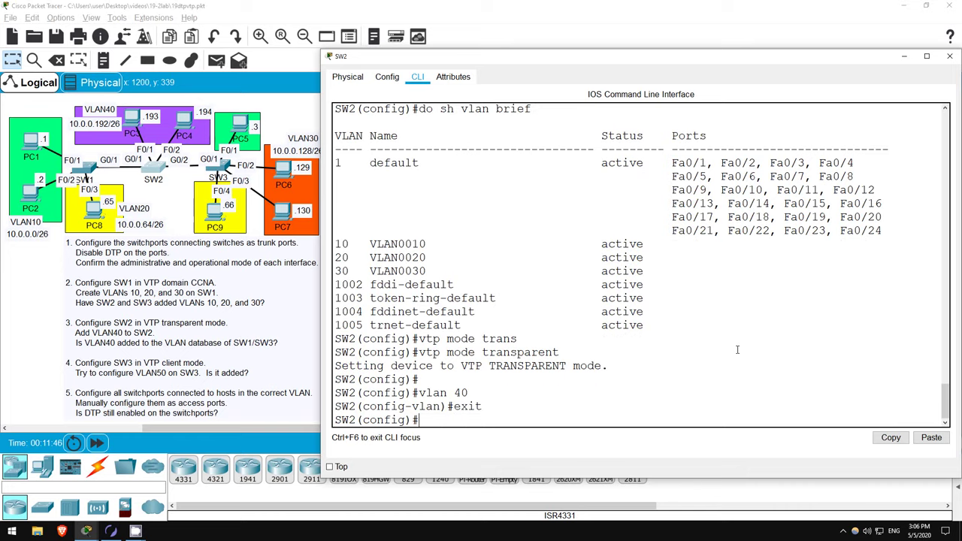
- Check SW2's VTP status, showing configuration revision 0 and 9 VLANs
type("do sh vtp status")
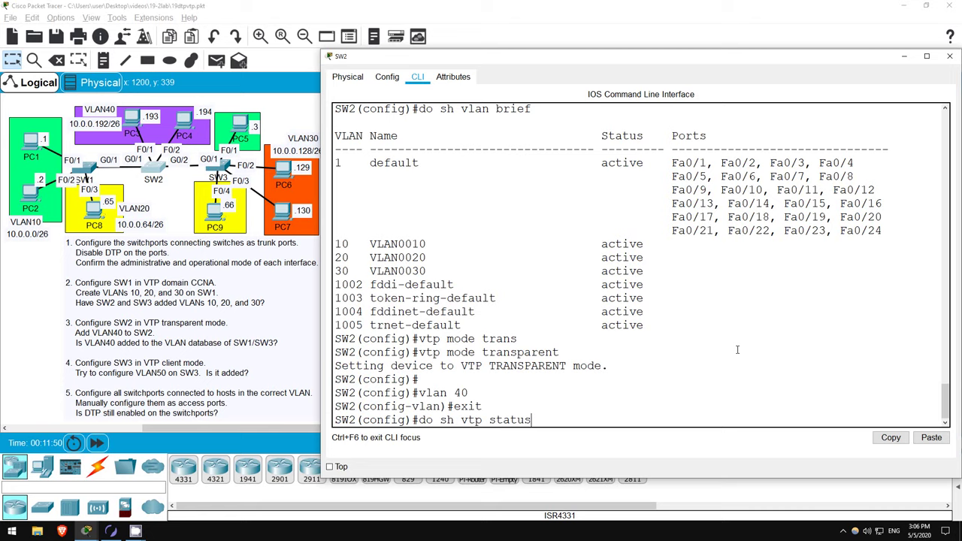
key("Return")
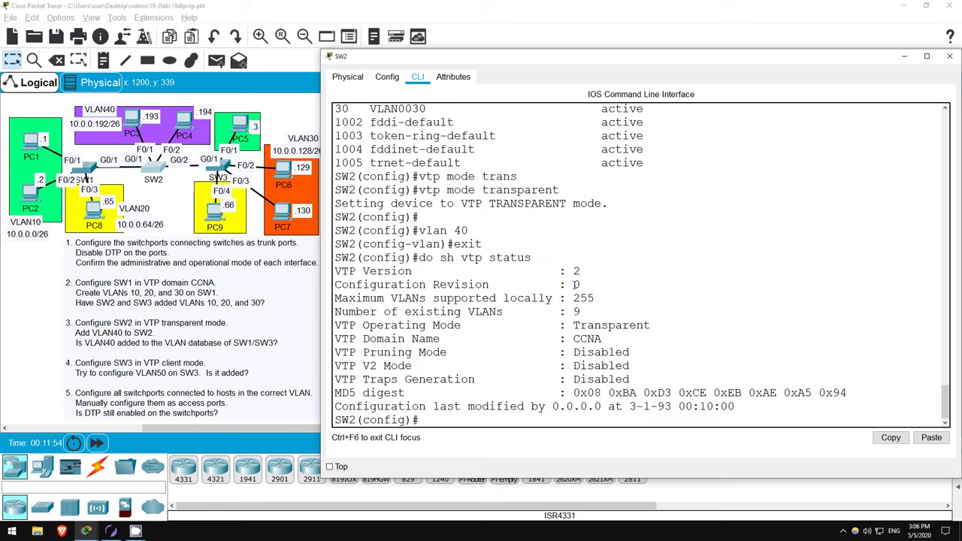
left_click_drag(572, 285, 585, 286)
left_click_drag(570, 311, 586, 312)
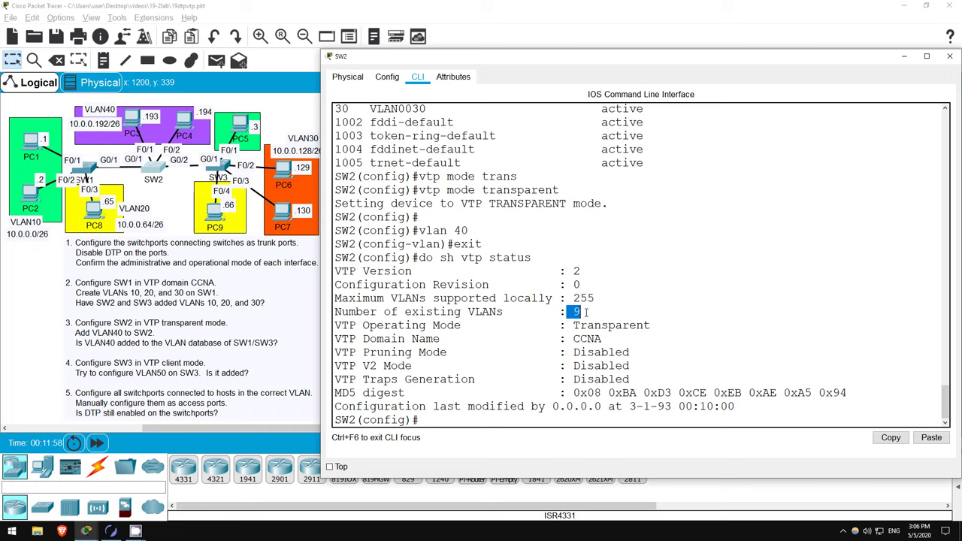
left_click(549, 417)
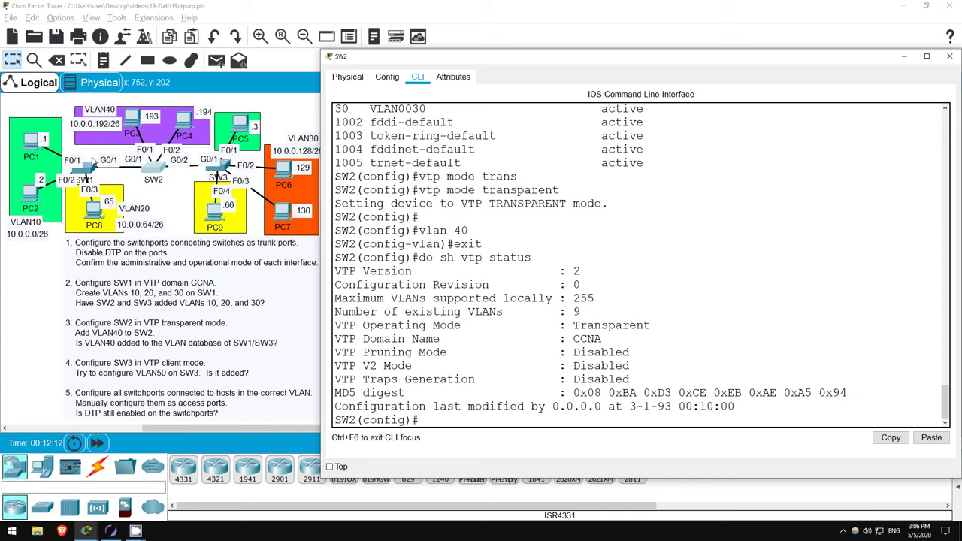
- Run 'do sh vlan brief' on SW1 and SW3 to confirm VLAN 40 is absent
left_click(90, 171)
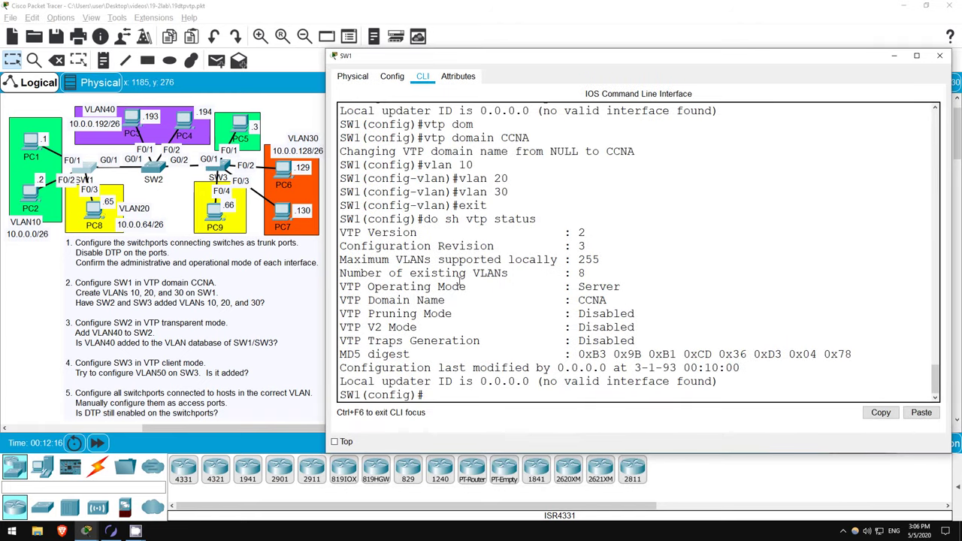
type("do sh vlan brief")
key("Return")
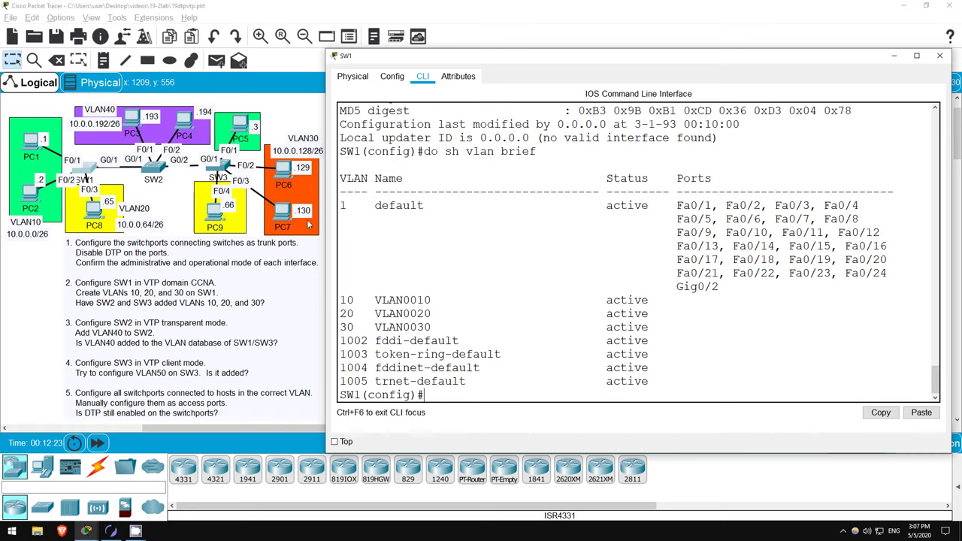
left_click(224, 167)
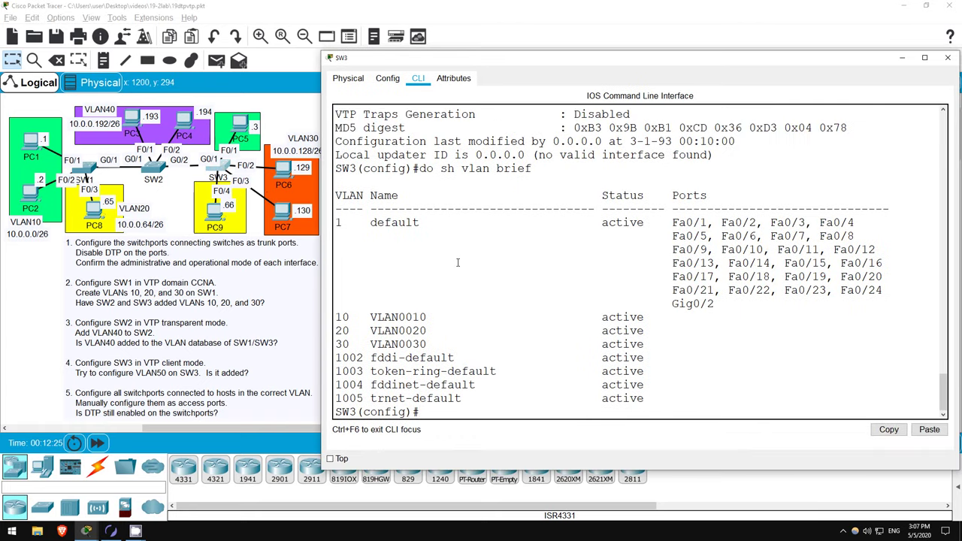
key("Up")
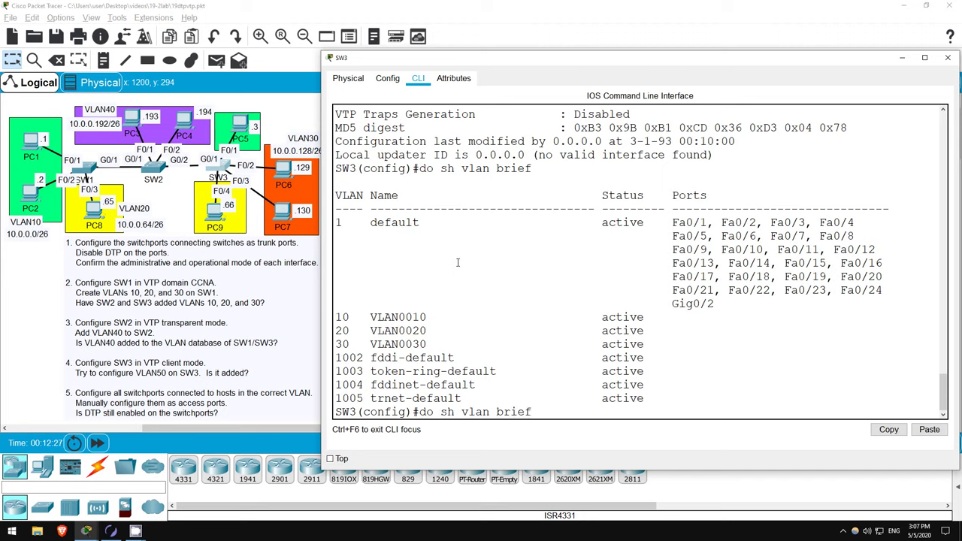
key("Return")
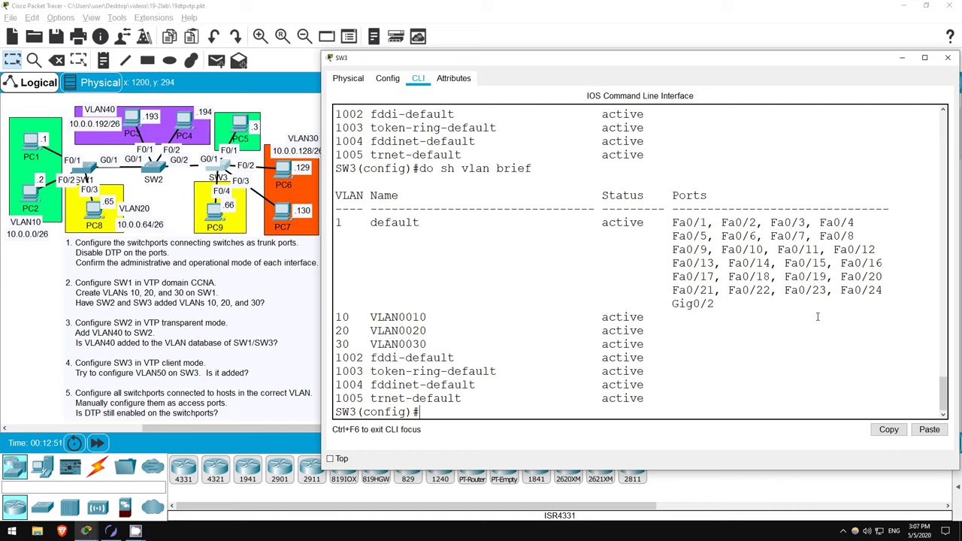
type("vtp mode client")
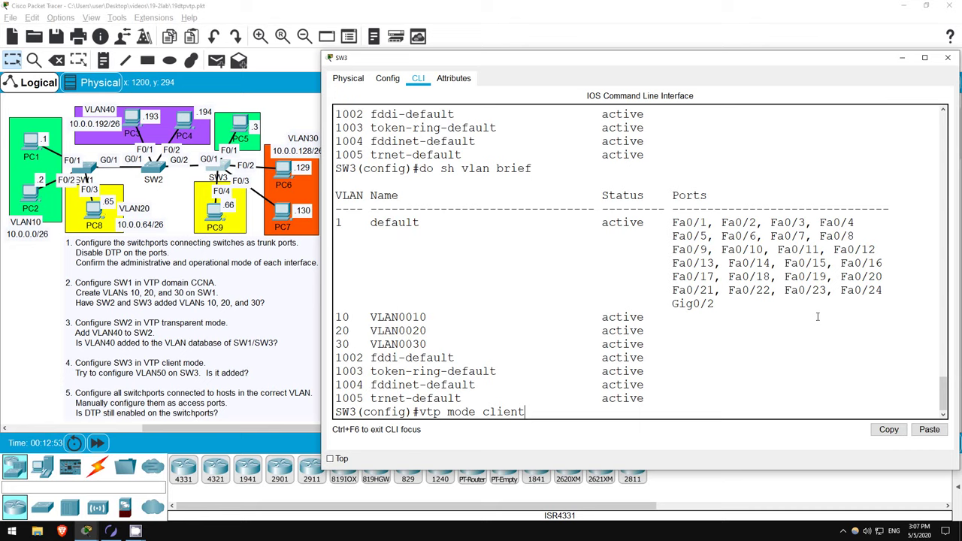
key("Return")
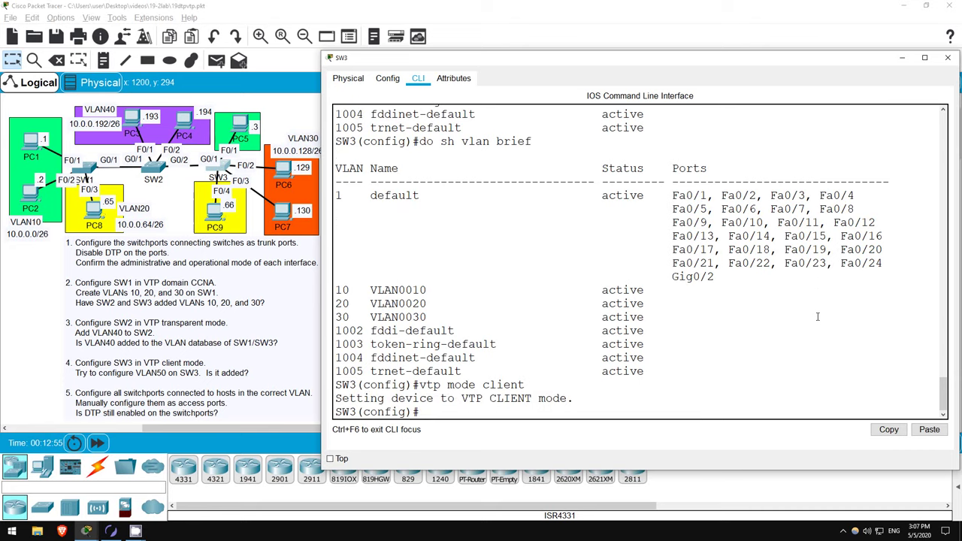
type("vlan 50")
key("Return")
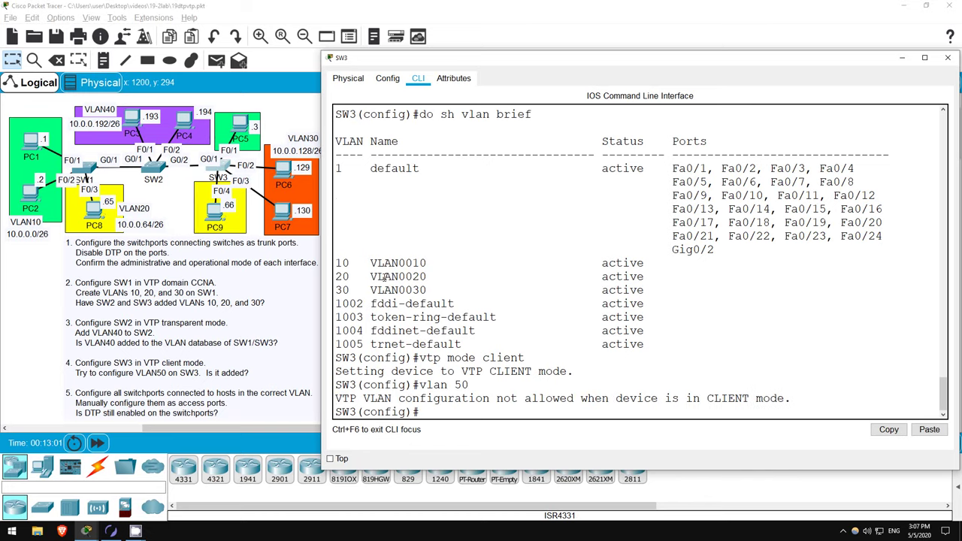
left_click_drag(336, 396, 580, 417)
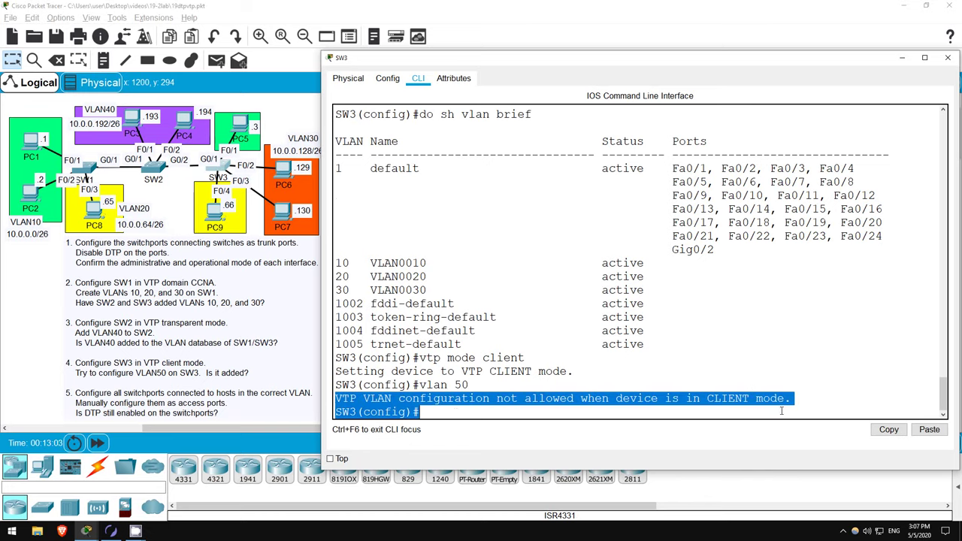
left_click(482, 409)
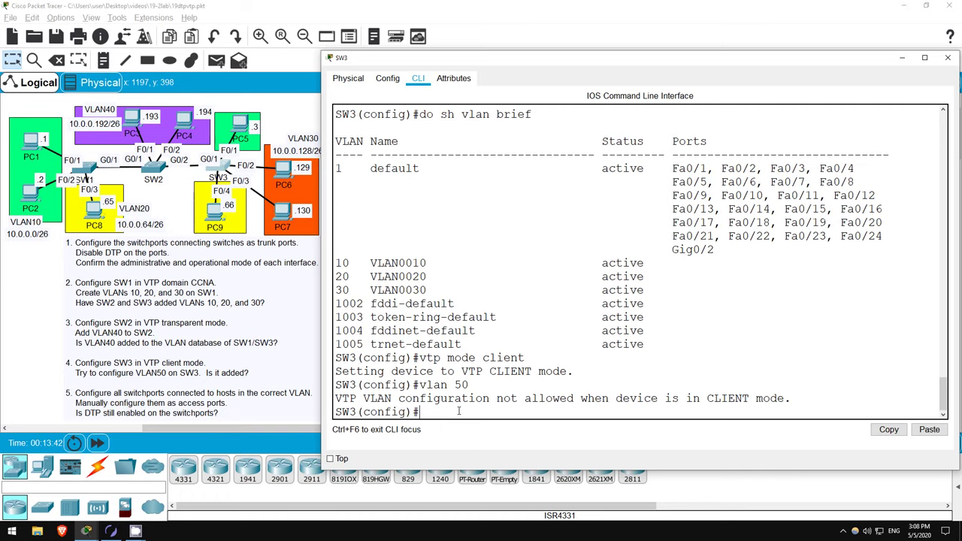
- Enter SW3's Fa0/1 and view its switchport details, showing trunk negotiation On
type("int f0/1")
key("Return")
key("Return")
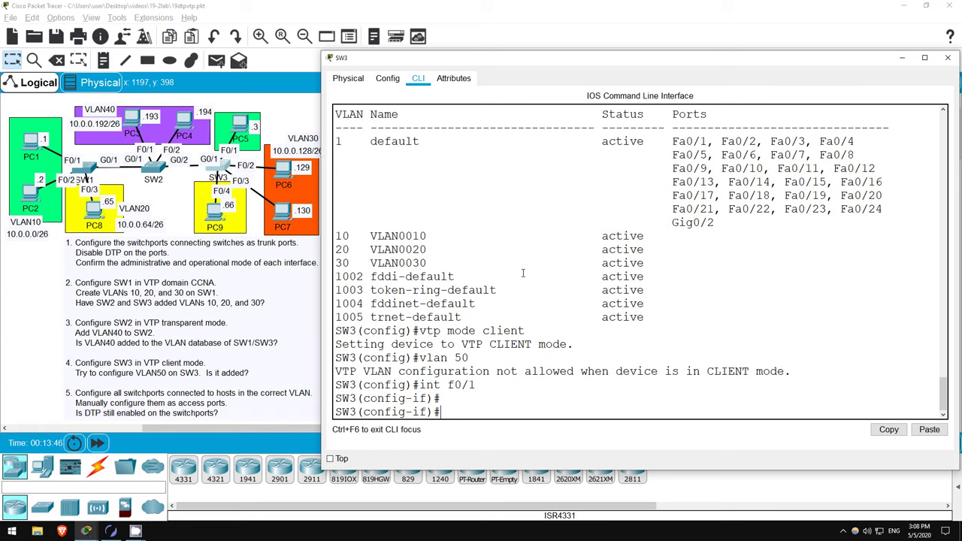
type("d")
type("int f0/1 sw")
key("Return")
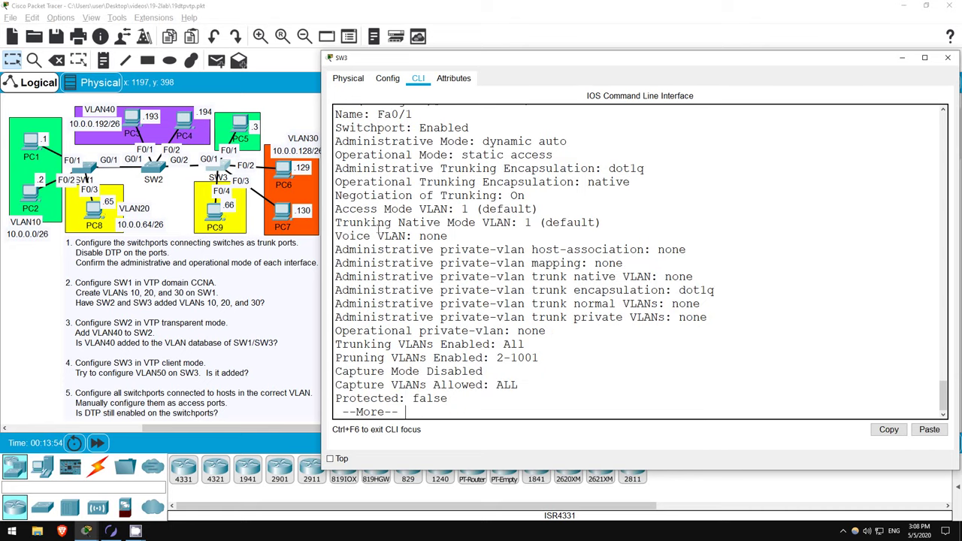
left_click_drag(510, 196, 532, 194)
key("space")
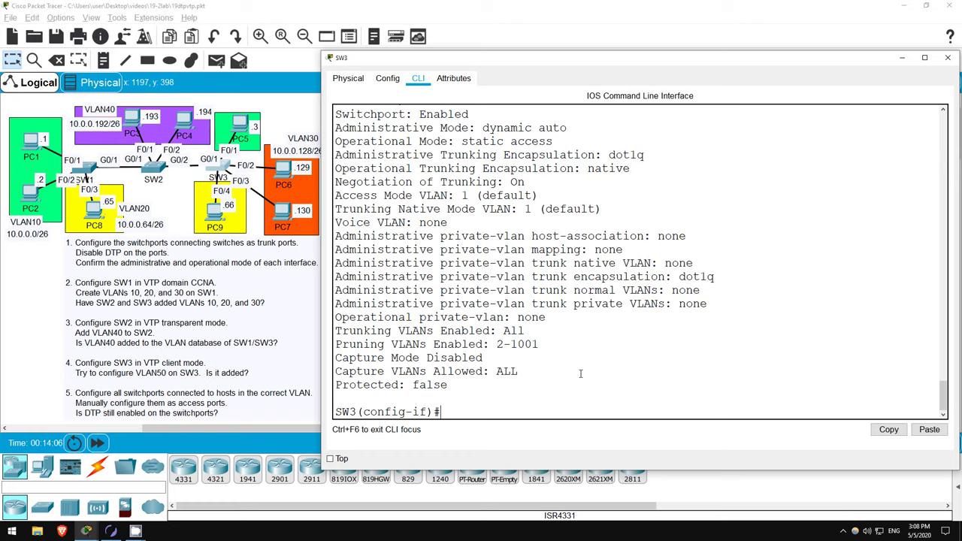
- Make Fa0/1 a static access port in VLAN 10
type("sw mode a")
key("BackSpace")
key("BackSpace")
key("BackSpace")
key("BackSpace")
type("a")
key("BackSpace")
type("de ac")
key("Return")
type("sw ac vlan 10")
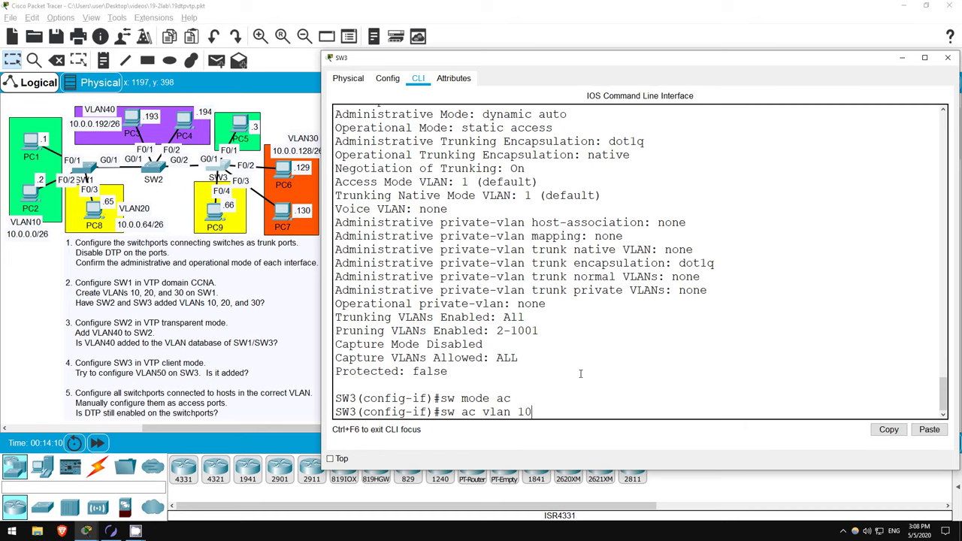
key("Return")
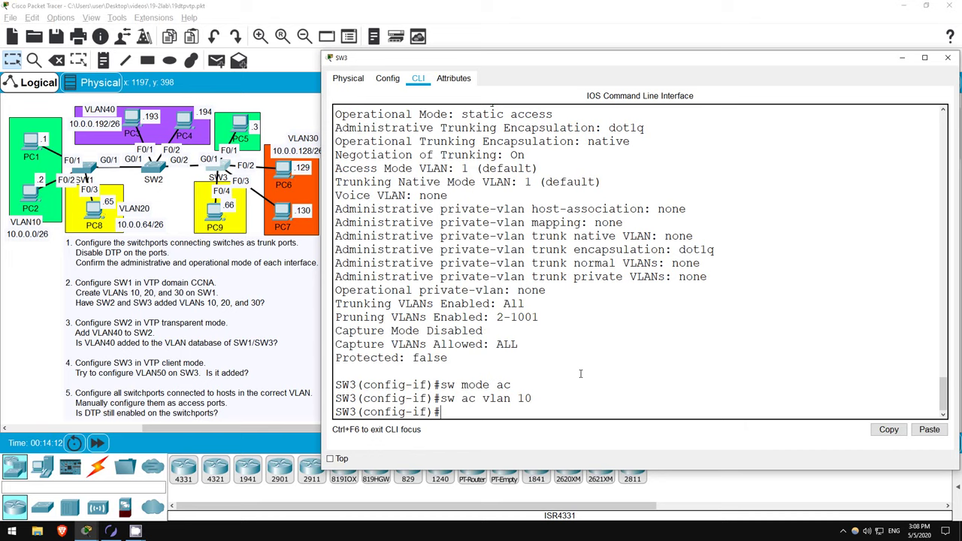
- Re-check Fa0/1's switchport details, now showing trunk negotiation Off
key("Up")
key("Up")
key("Up")
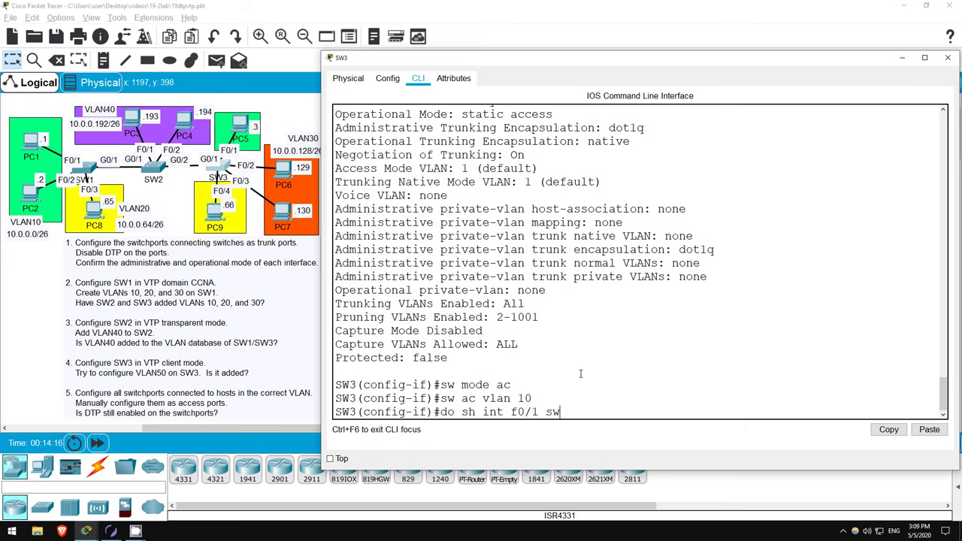
key("Return")
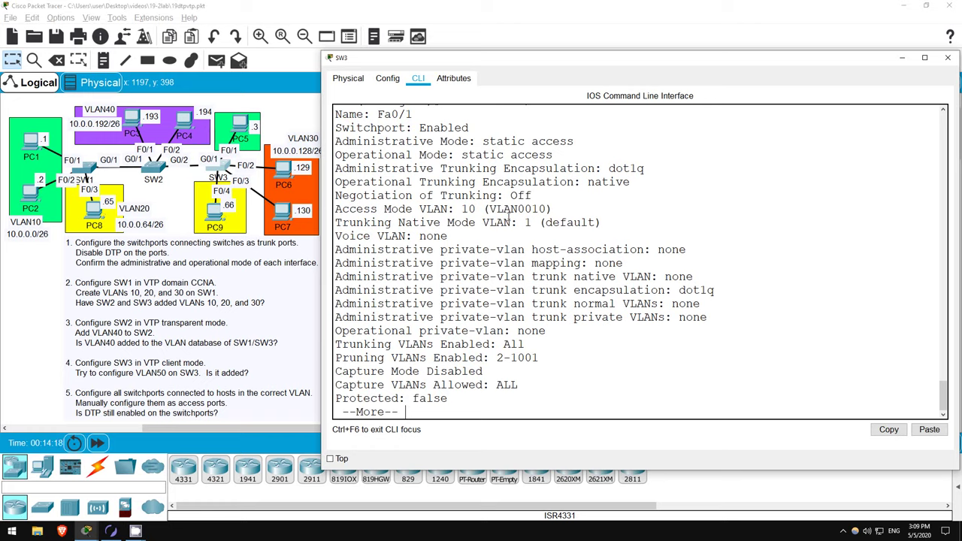
left_click_drag(511, 195, 538, 194)
left_click(561, 403)
key("space")
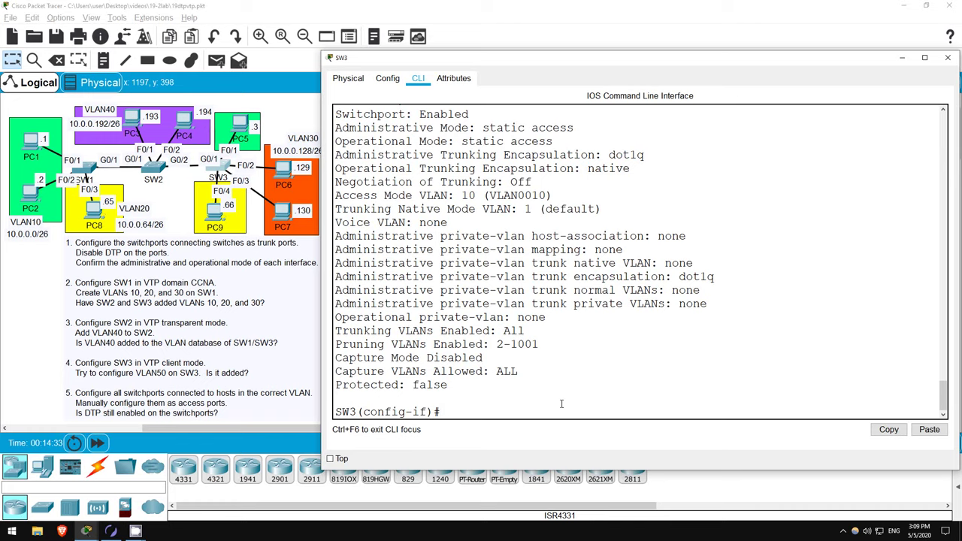
- Set SW3's Fa0/2–Fa0/3 as access ports in VLAN 30
type("int range f0/2 - 3")
key("Return")
type("sw mode ac")
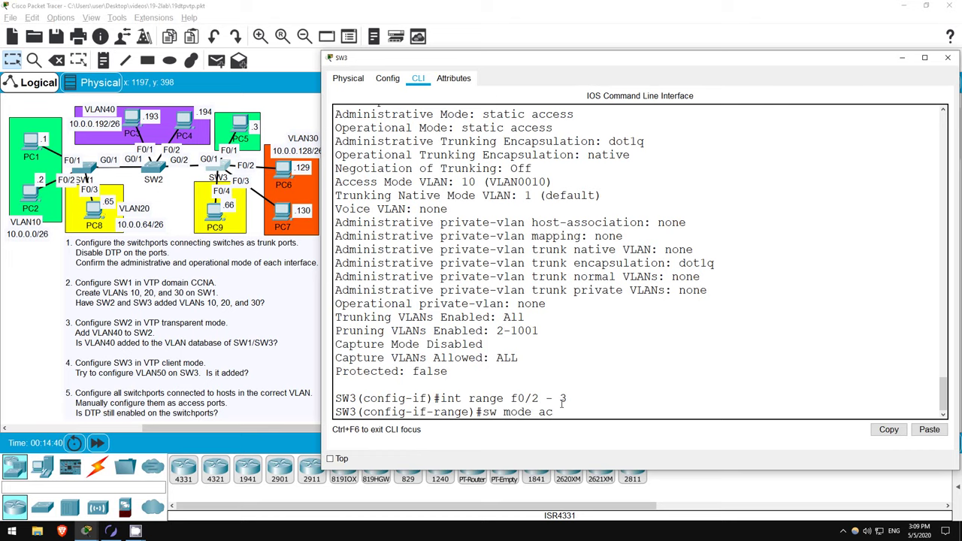
key("Return")
type("sw ac vlan")
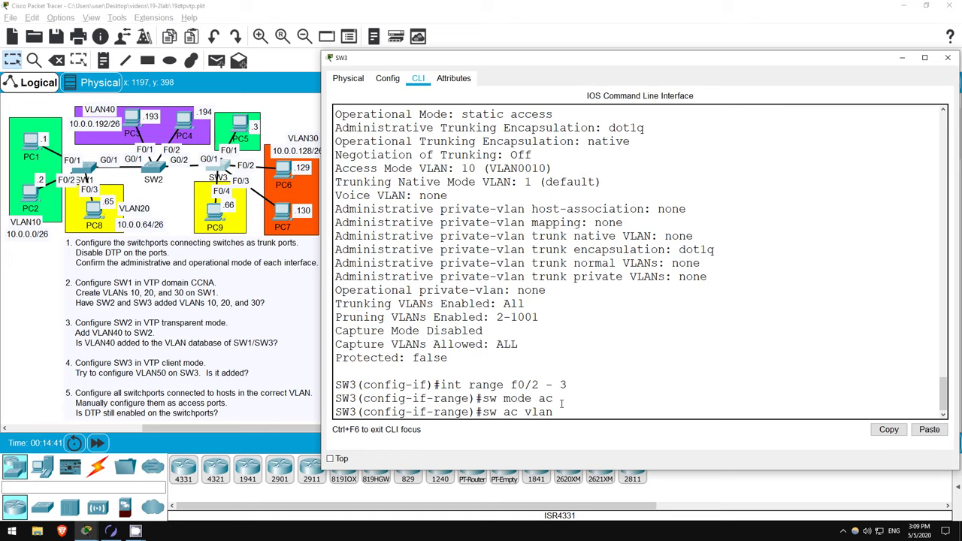
type(" 30")
key("Return")
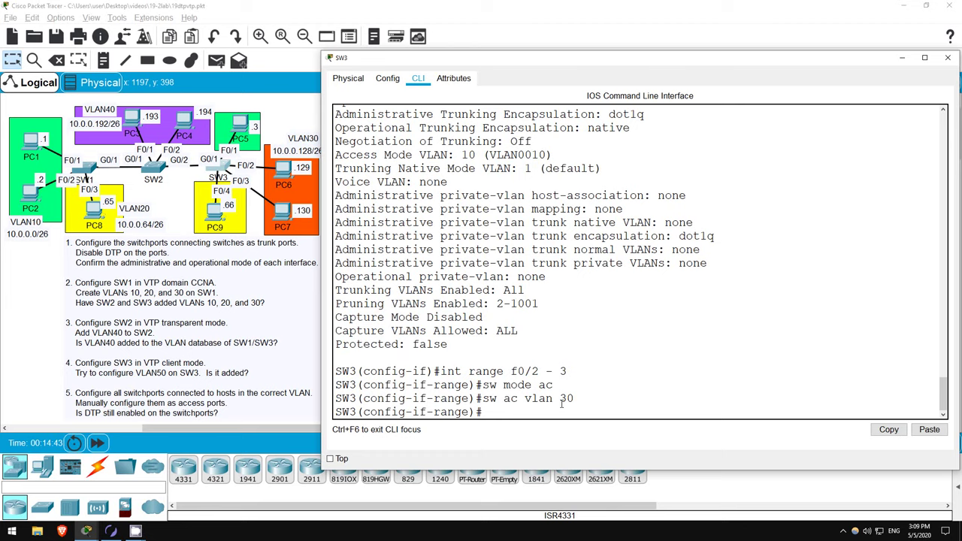
- Set SW3's Fa0/4 as an access port in VLAN 20
type("int f0/4")
key("Return")
type("sw mode ac")
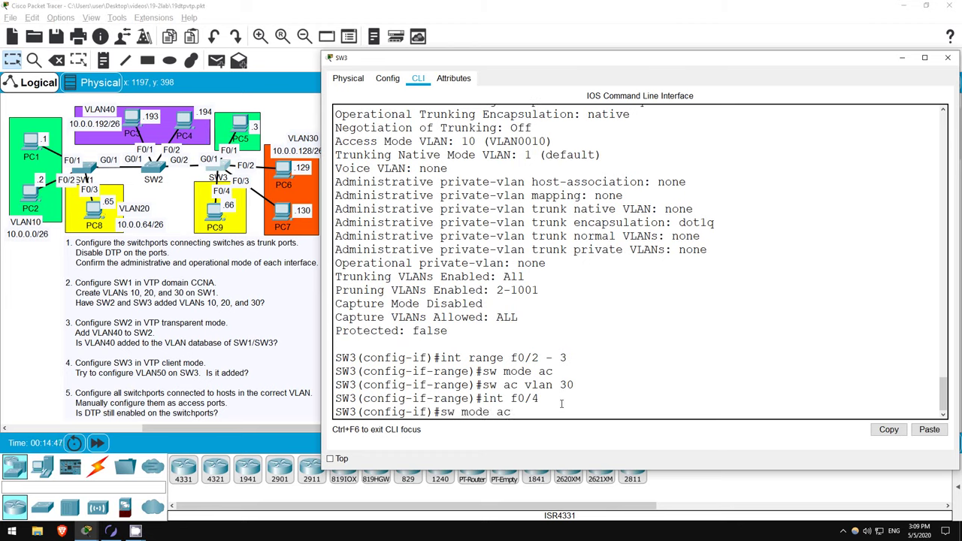
key("Return")
type("sw ac")
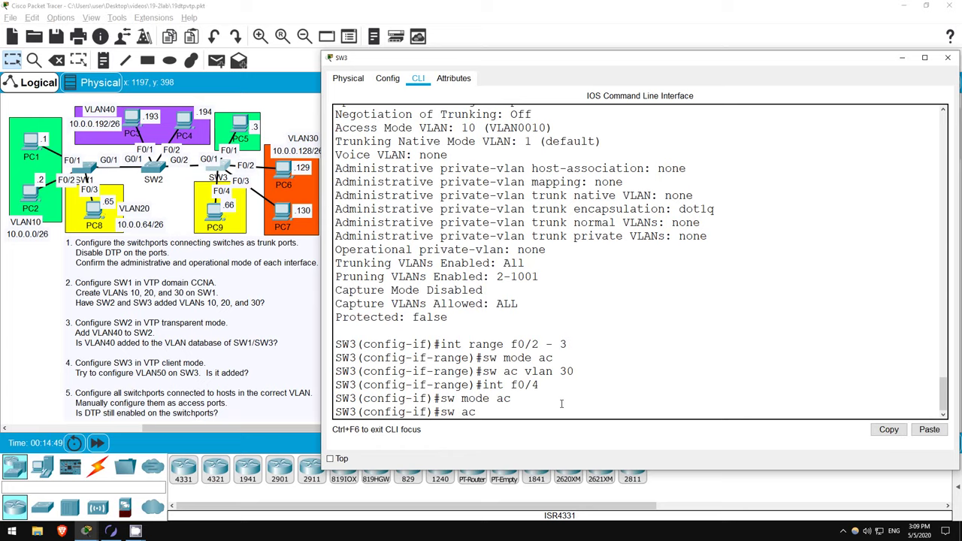
type(" vlan 20")
key("Return")
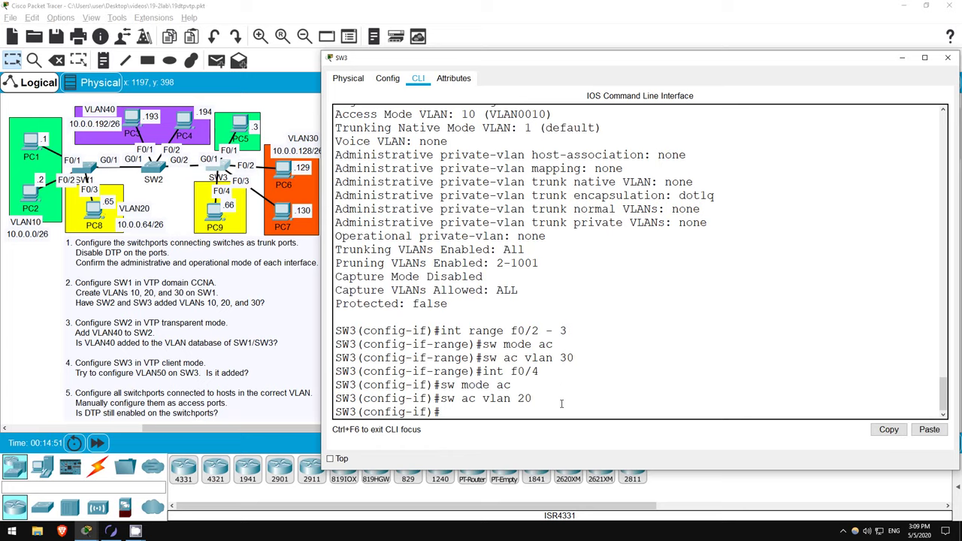
- On SW2, configure interface range Fa0/1–2 as access ports with 'sw ac vlan 40'
left_click(154, 169)
key("Return")
key("Return")
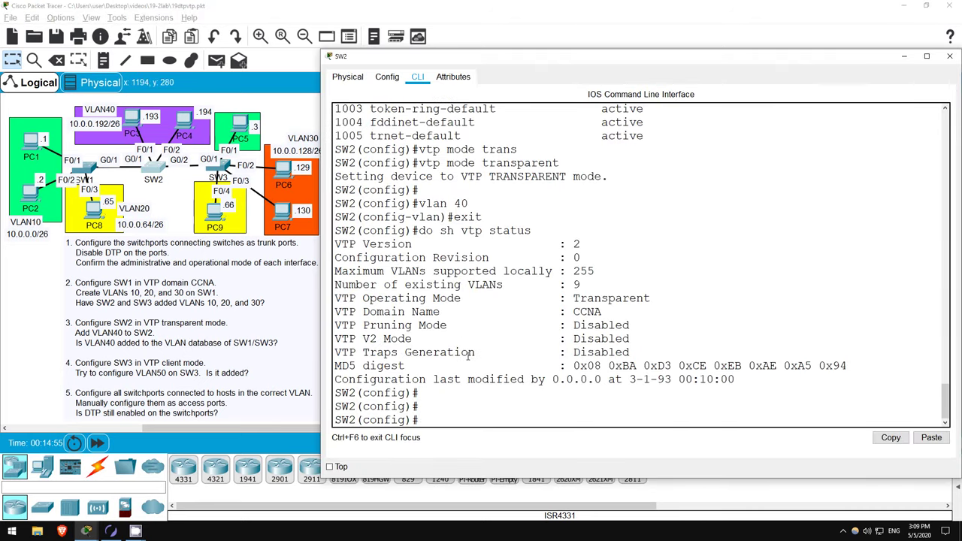
type("int range f0/1 - 2")
key("Return")
type("sw mode ac")
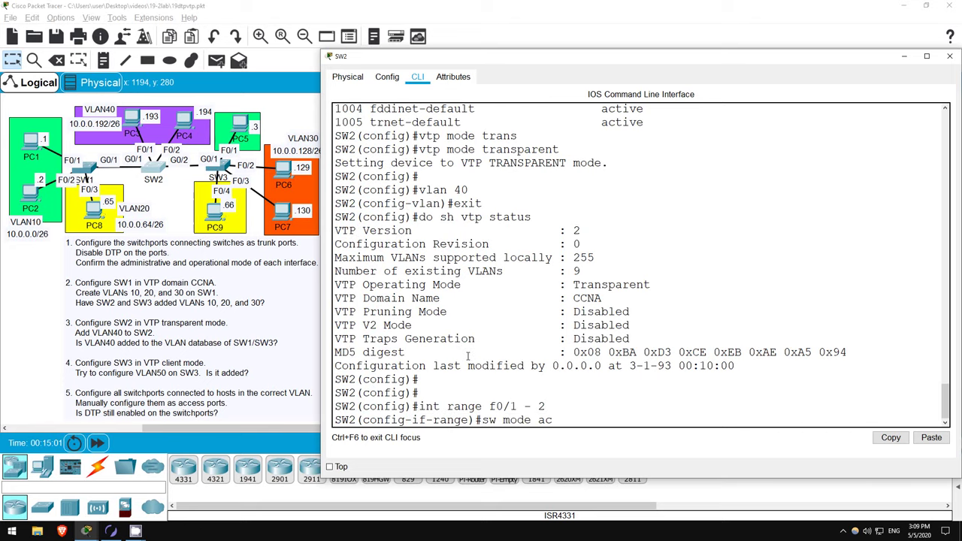
key("Return")
type("sw ac vlan")
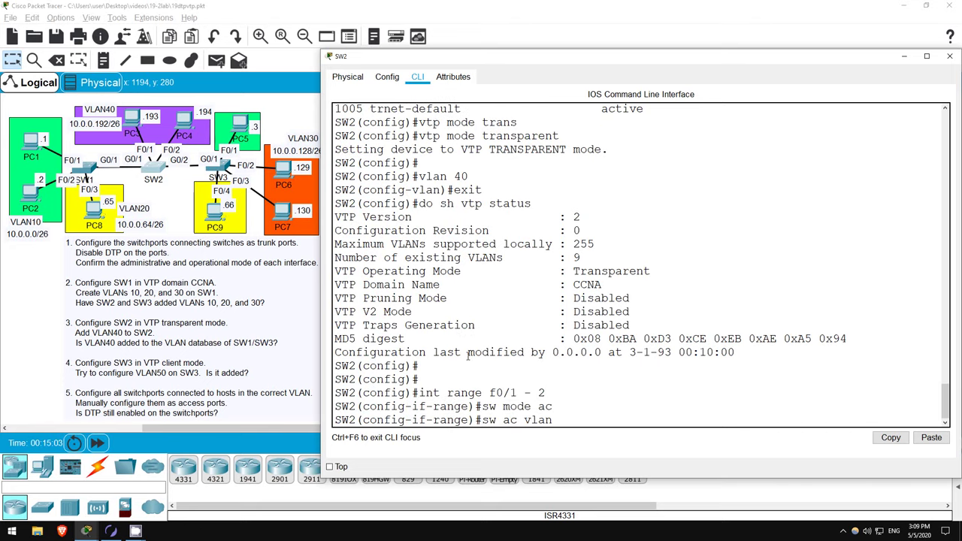
type(" 40")
key("Return")
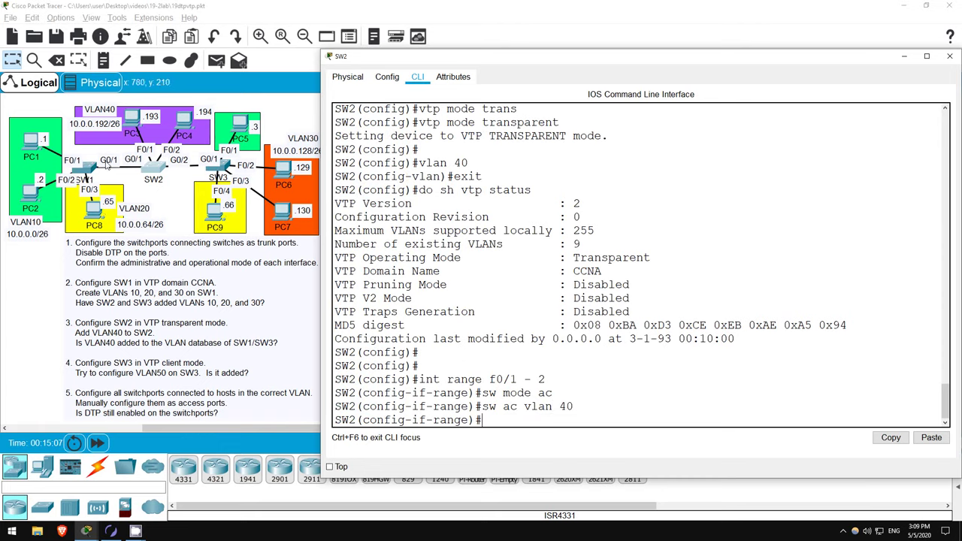
- On SW1, set Fa0/1–Fa0/2 as access ports in VLAN 10
left_click(94, 172)
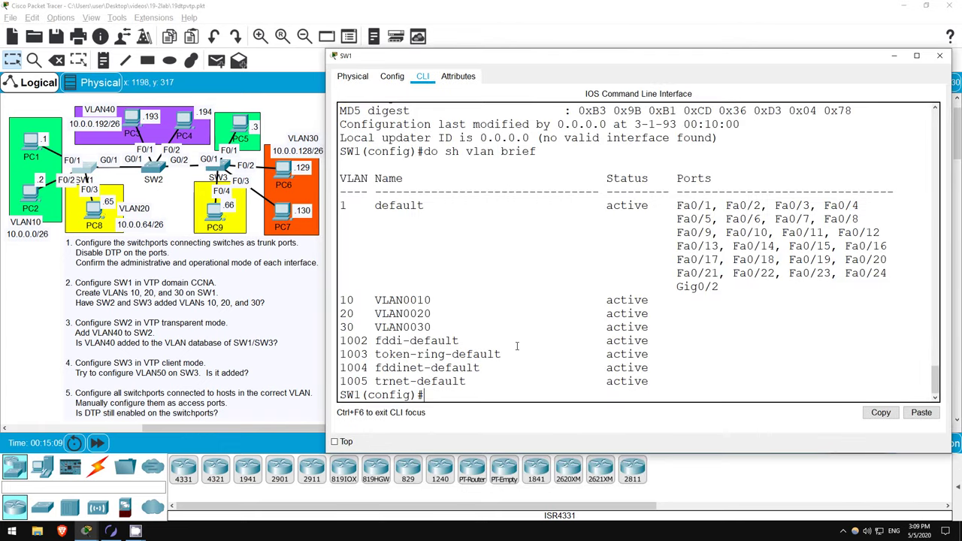
type("int range f01")
key("BackSpace")
type("/1 -")
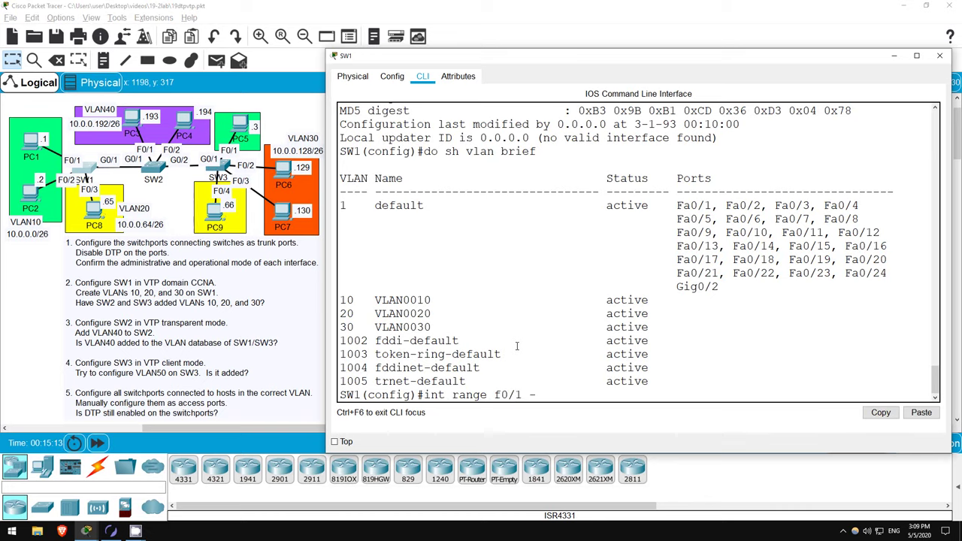
type(" 2")
key("Return")
type("sw mode ac")
key("Return")
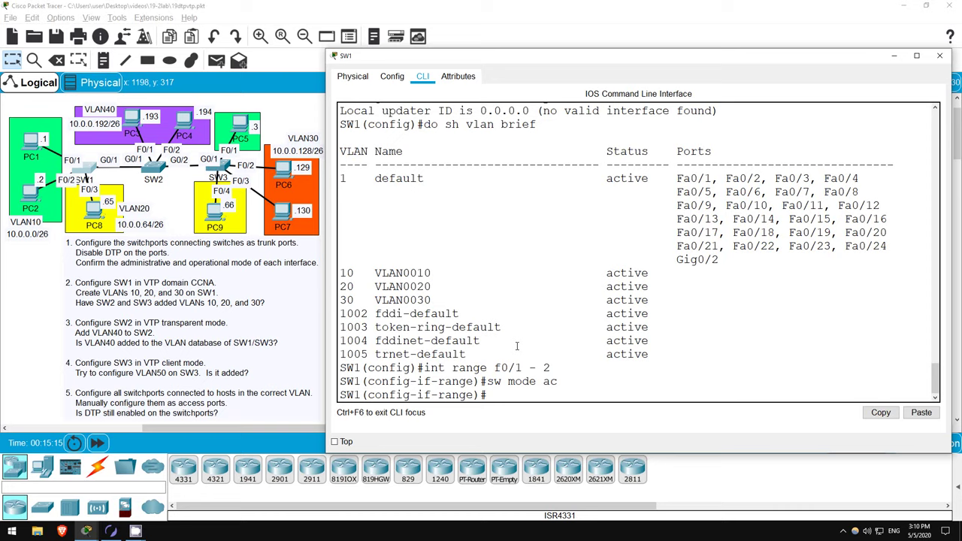
type("sw ac vlan 10")
key("Return")
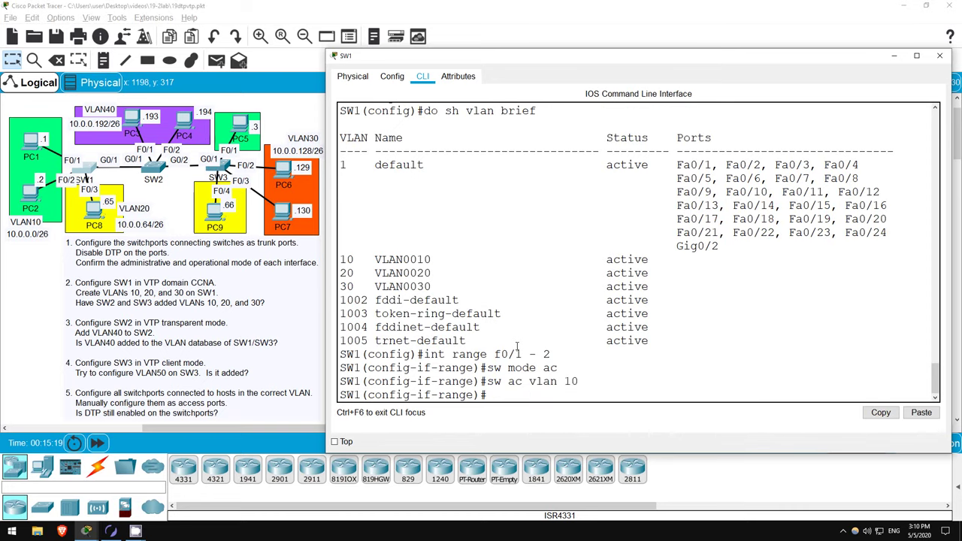
- Set SW1's Fa0/3 as an access port in VLAN 20, then return to the topology
type("int f0/3")
key("Return")
type("sw")
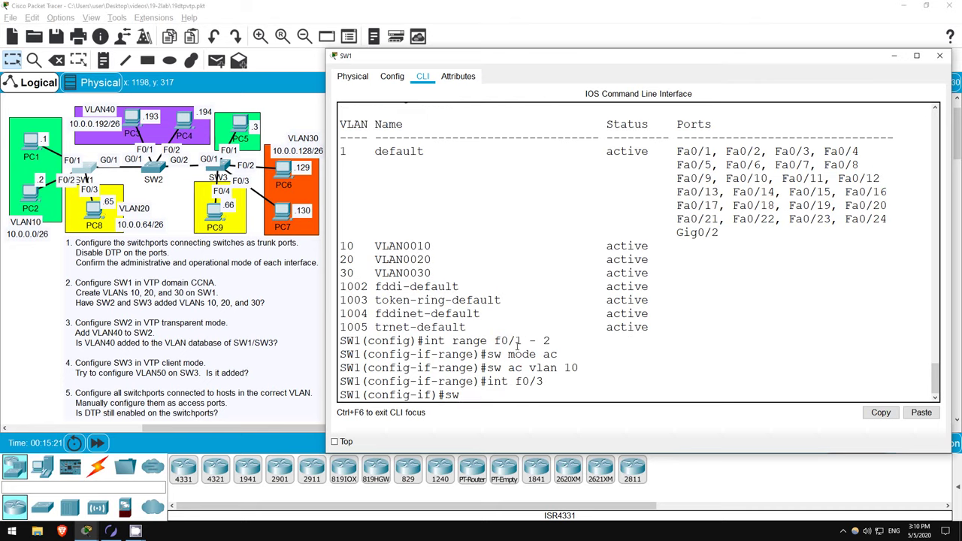
type(" mode ac")
key("Return")
type("sw ac")
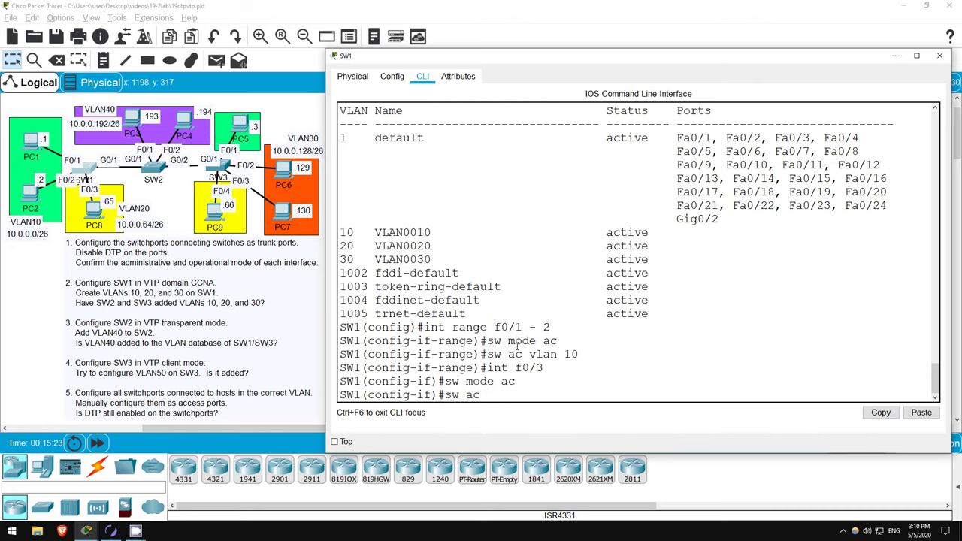
type(" vlan 20")
key("Return")
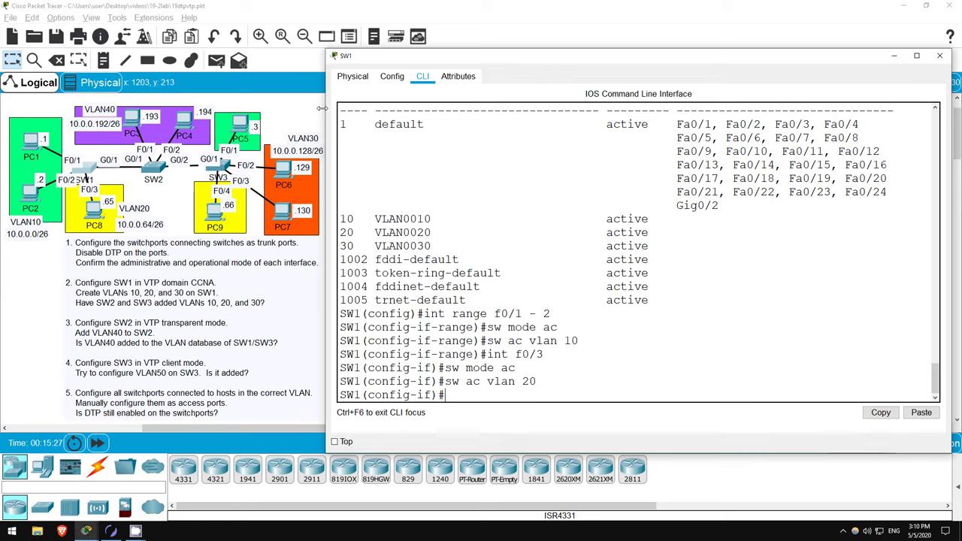
left_click(318, 113)
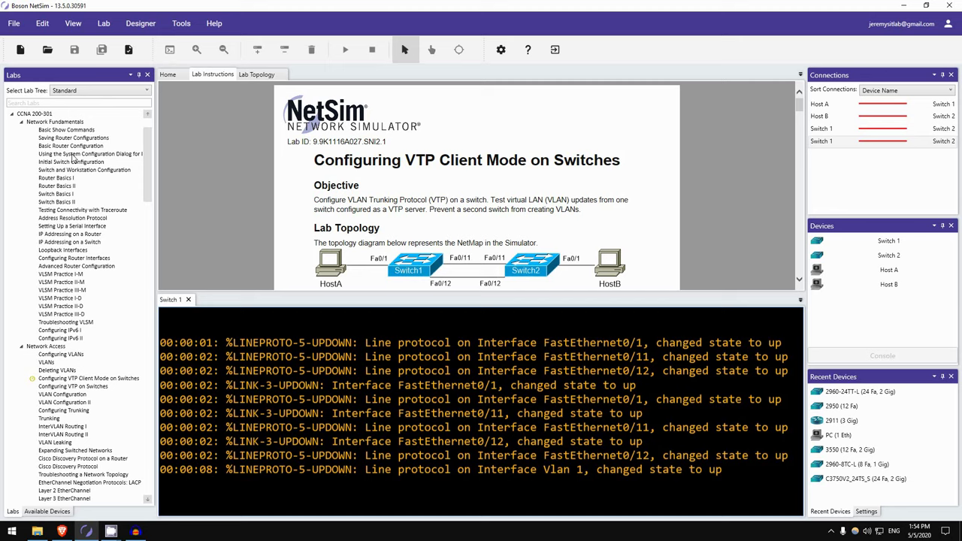
scroll(53, 361, "down", 6)
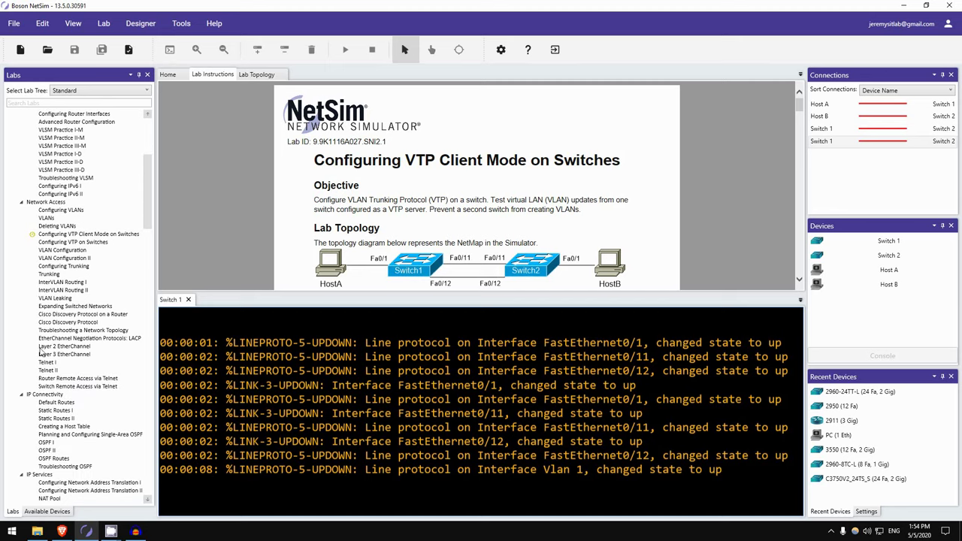
scroll(37, 371, "down", 5)
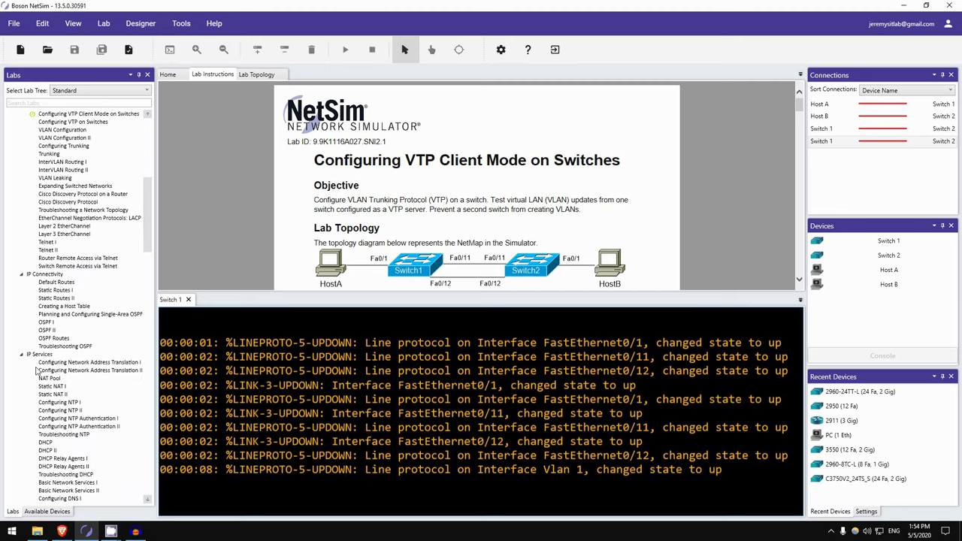
scroll(36, 371, "down", 7)
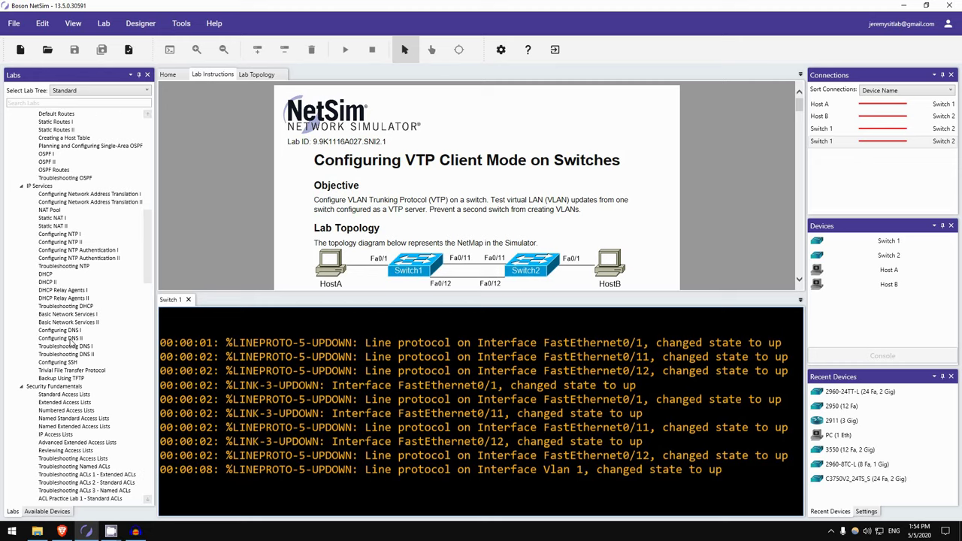
scroll(75, 342, "down", 3)
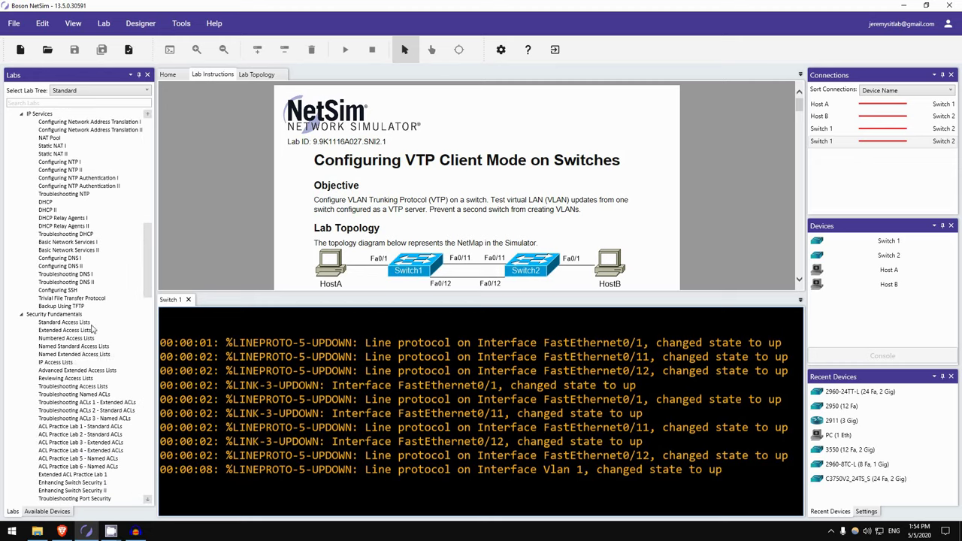
scroll(92, 329, "down", 8)
scroll(84, 318, "up", 2)
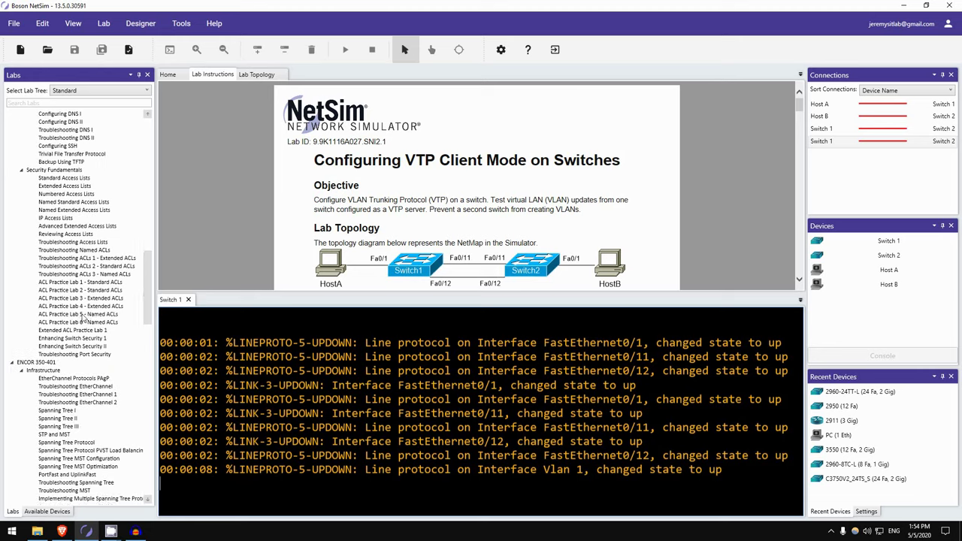
scroll(83, 319, "up", 10)
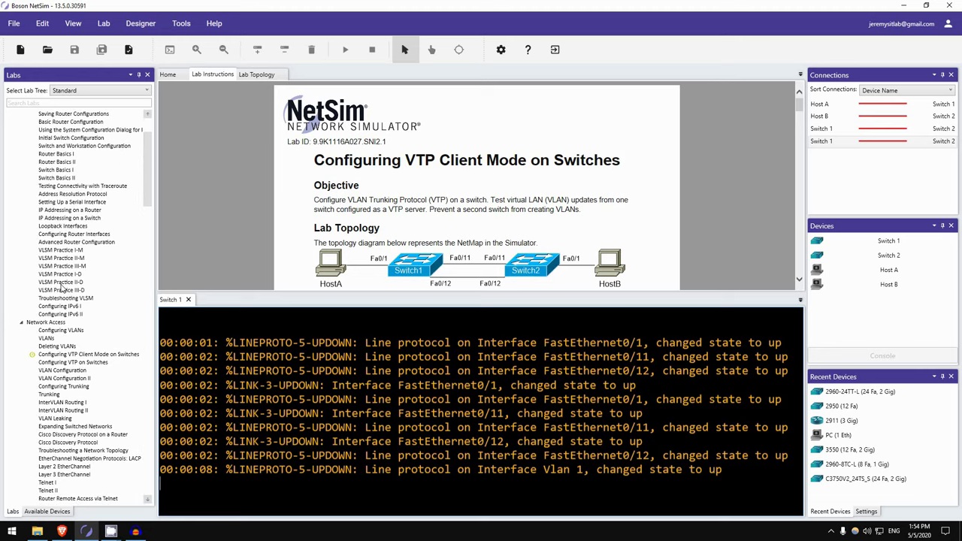
- Select the VTP Client Mode lab and read its IP addresses and Lab Tasks (hostnames, Fa0/11–12 trunks, domain cisco)
left_click(72, 356)
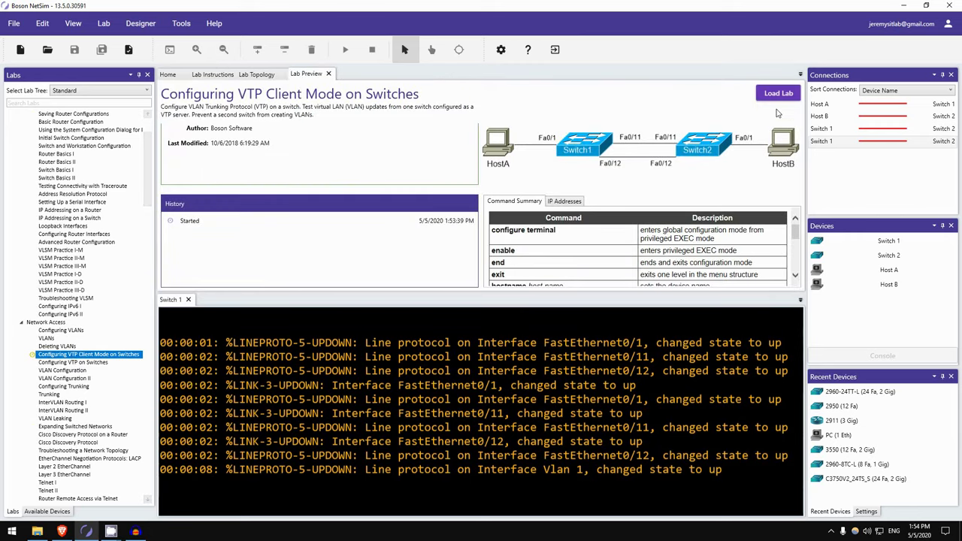
left_click(213, 75)
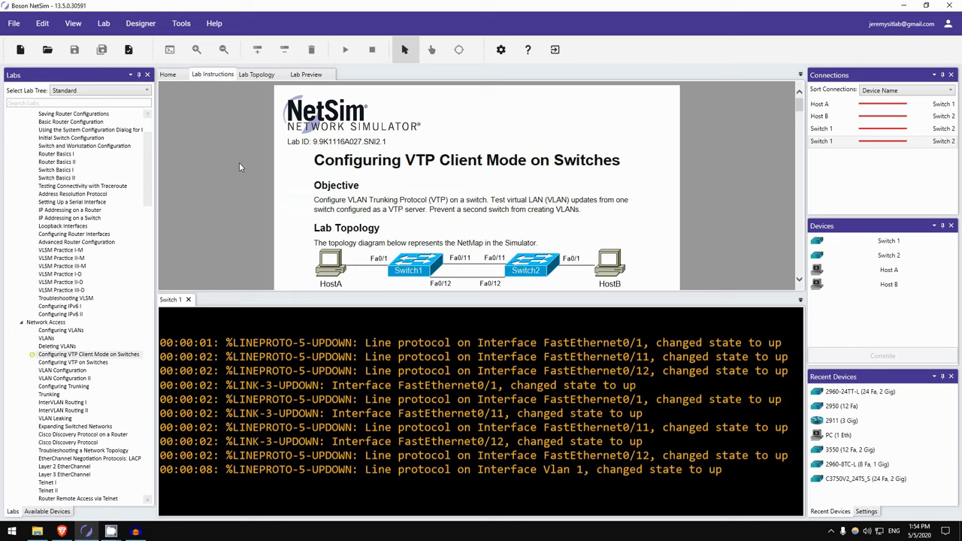
scroll(238, 163, "down", 2)
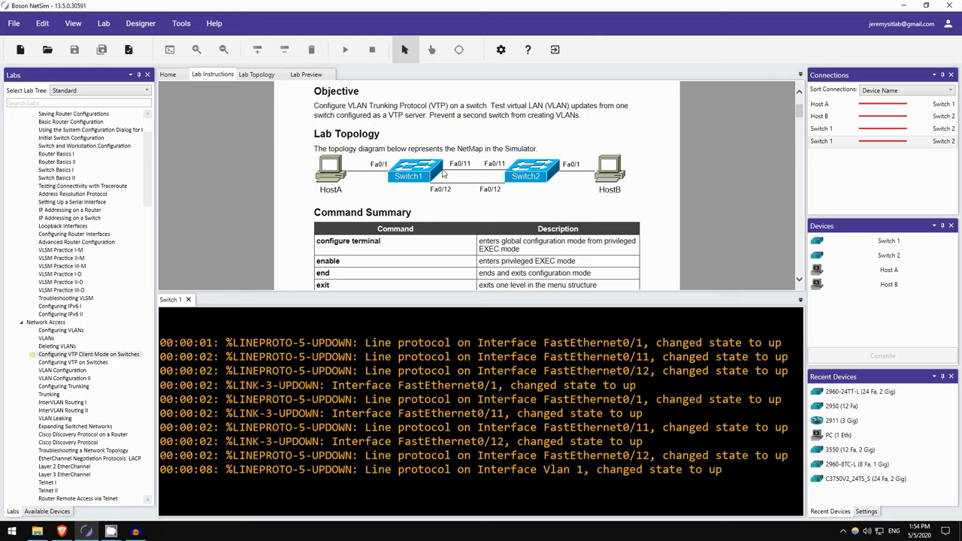
scroll(473, 194, "down", 3)
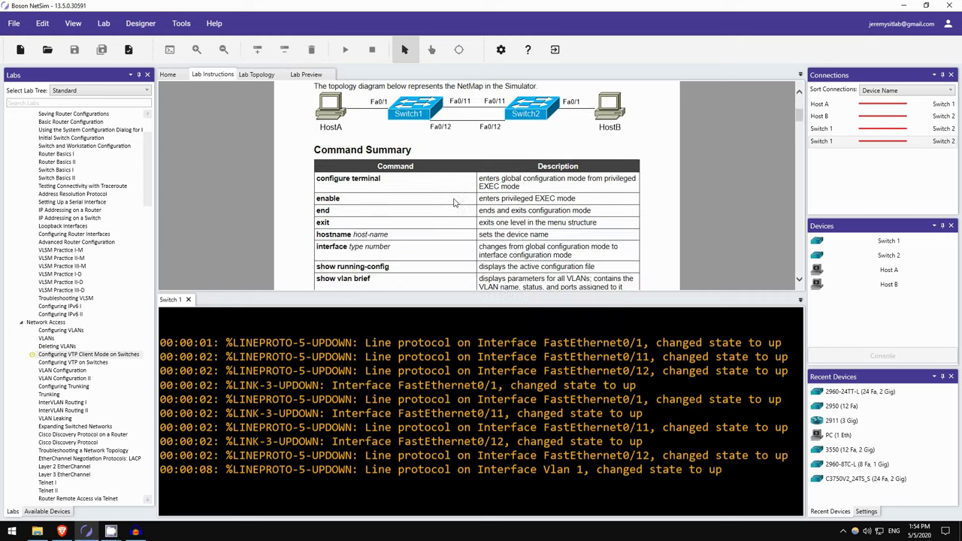
scroll(398, 211, "down", 6)
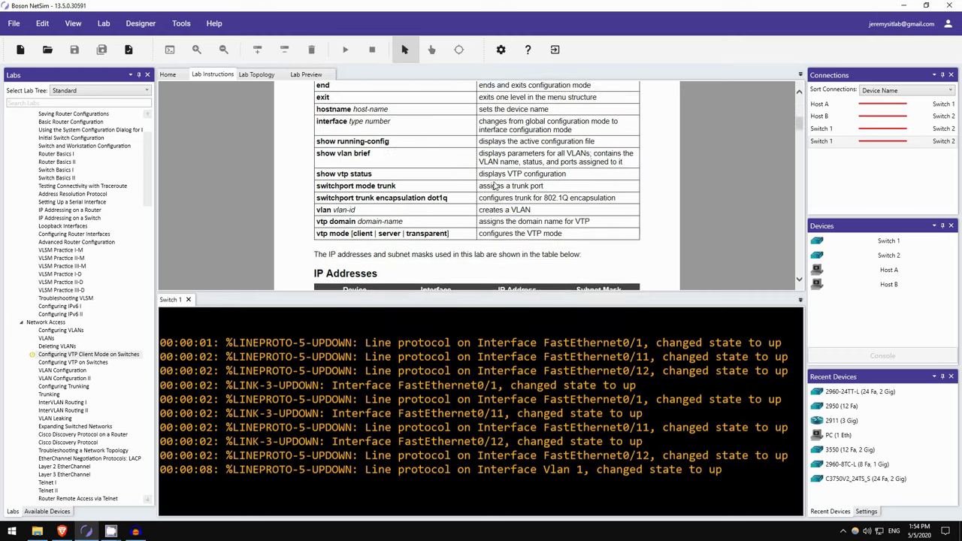
scroll(373, 184, "down", 1)
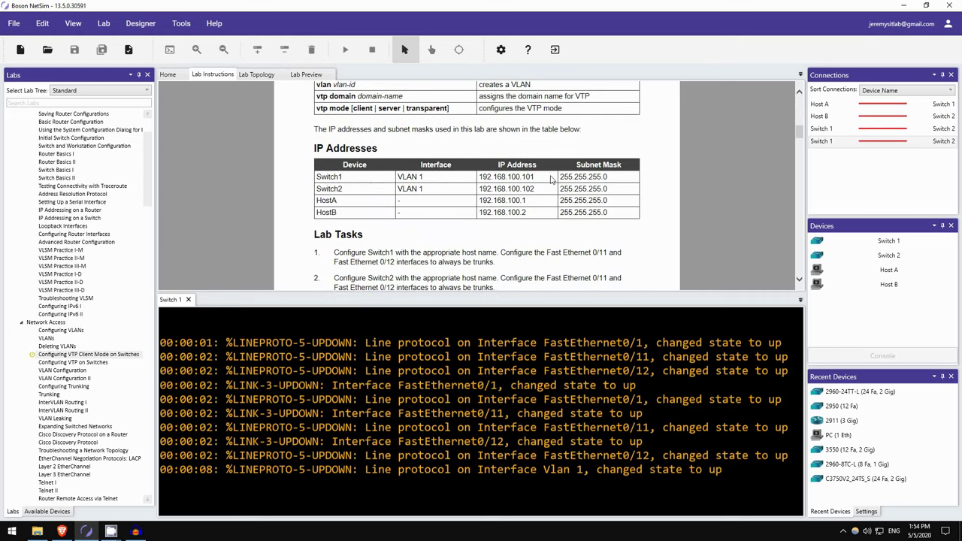
scroll(369, 194, "down", 4)
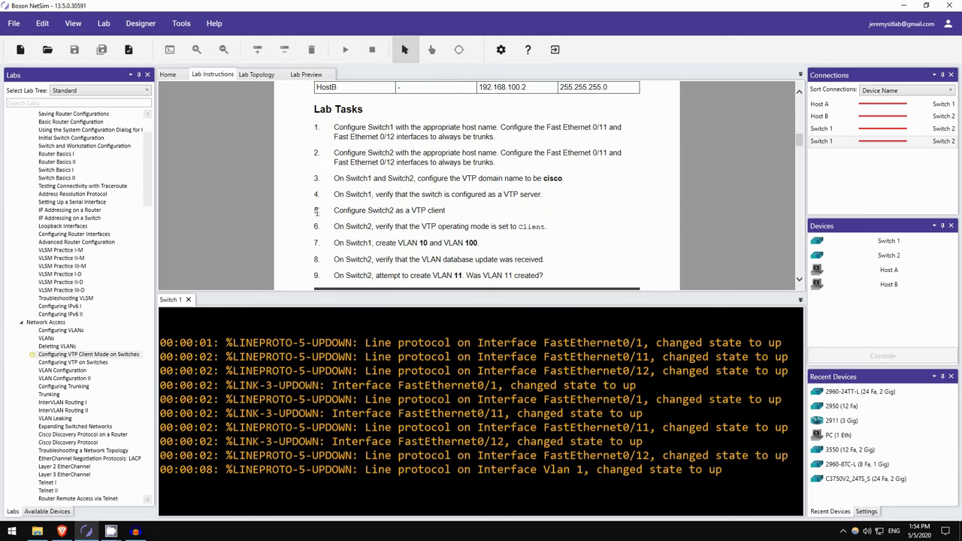
scroll(380, 223, "up", 1)
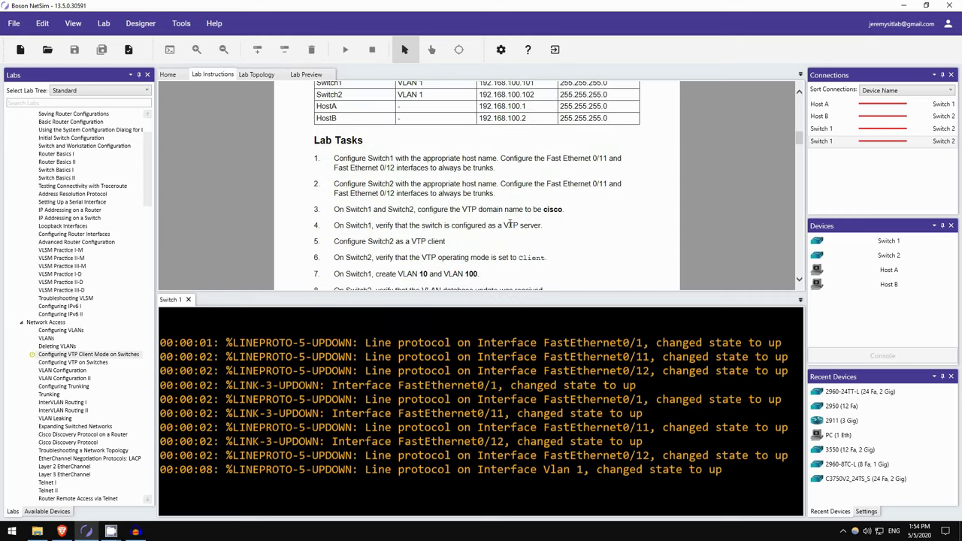
left_click(799, 93)
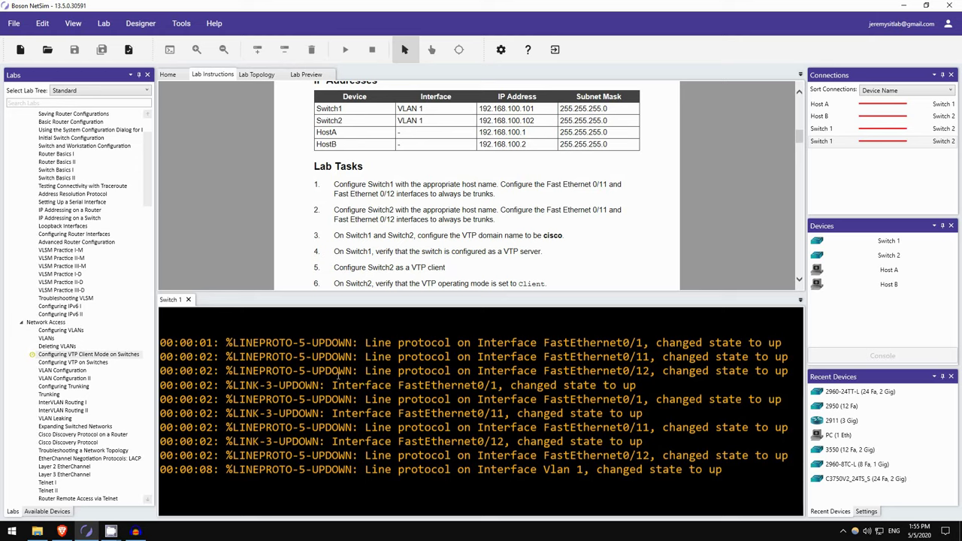
- Enter global configuration, rename the switch to Switch1, and select ports Fa0/11–12
key("Return")
key("Return")
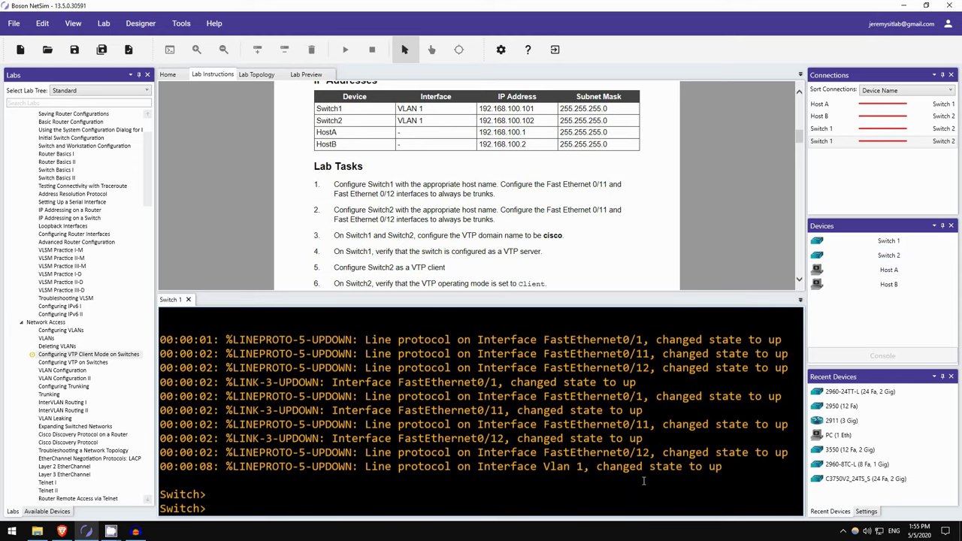
type("en")
key("Return")
type("conf t")
key("Return")
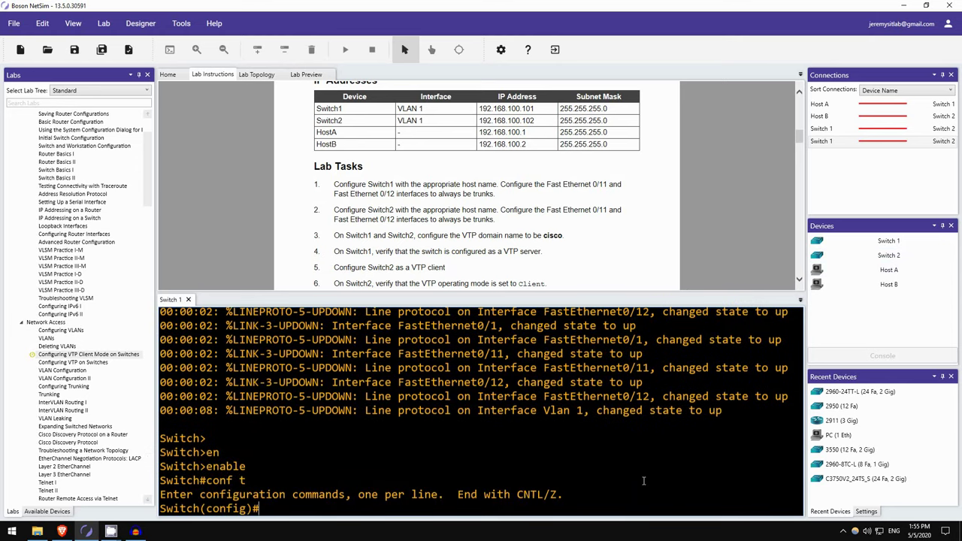
type("host Switch1")
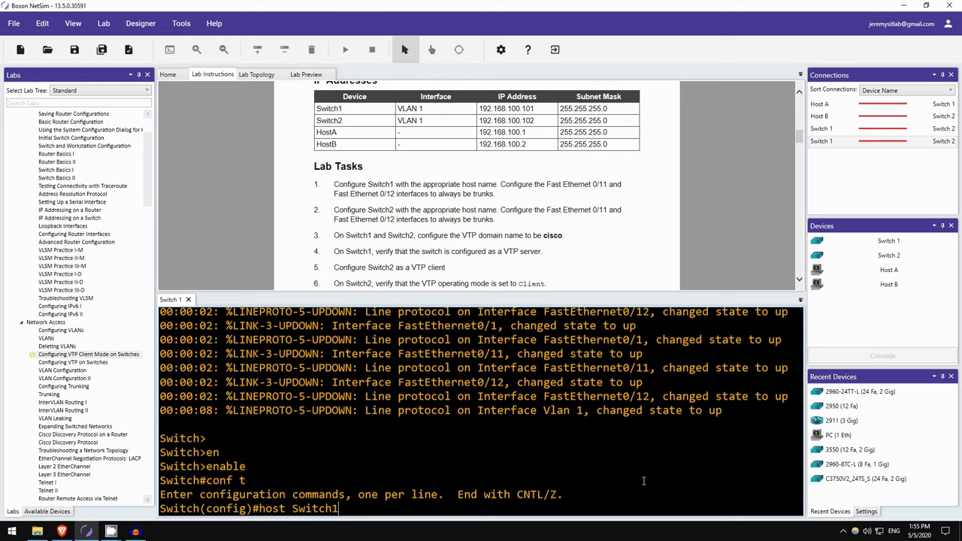
key("Return")
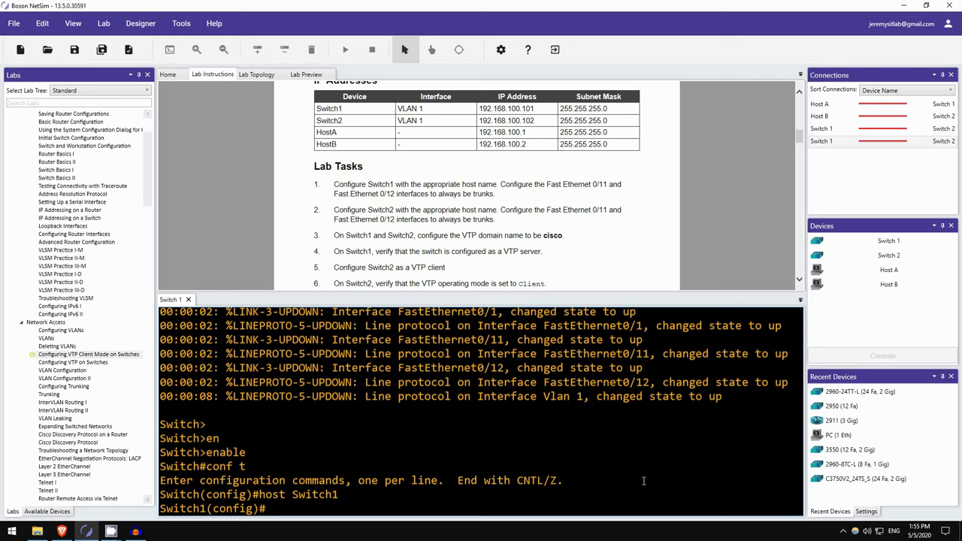
type("int range f0/11 - 12")
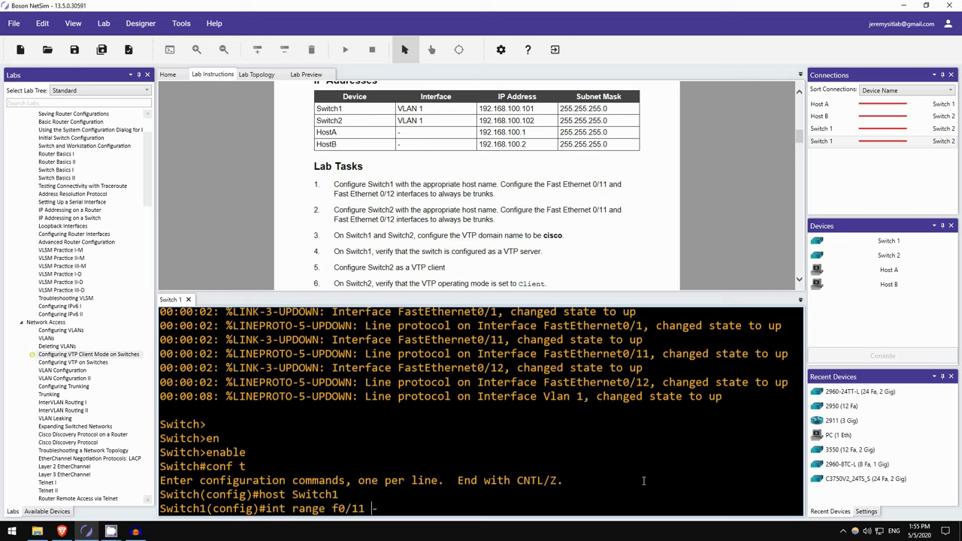
key("Return")
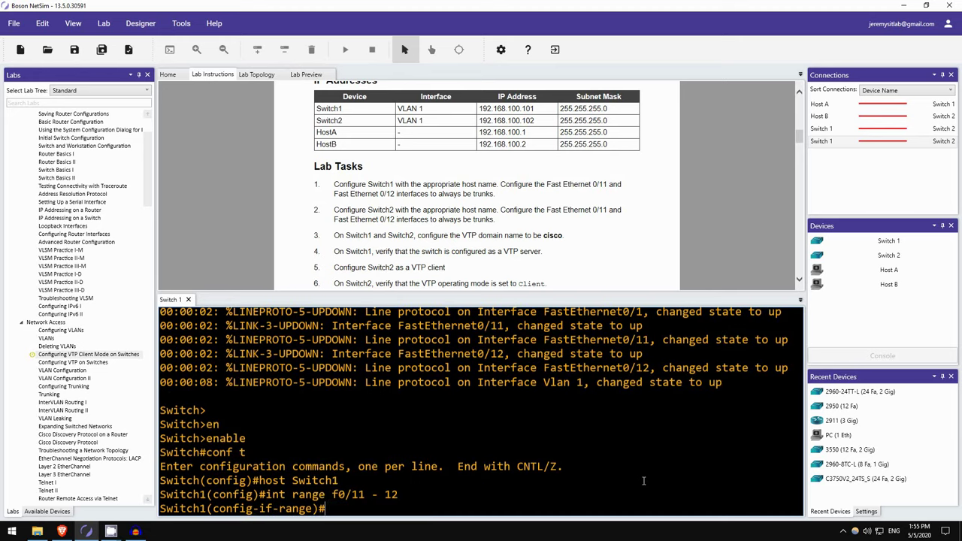
- Check the switchport status of Fa0/11 and Fa0/12, noting their dynamic desirable mode
type("do sh int f0/11 ")
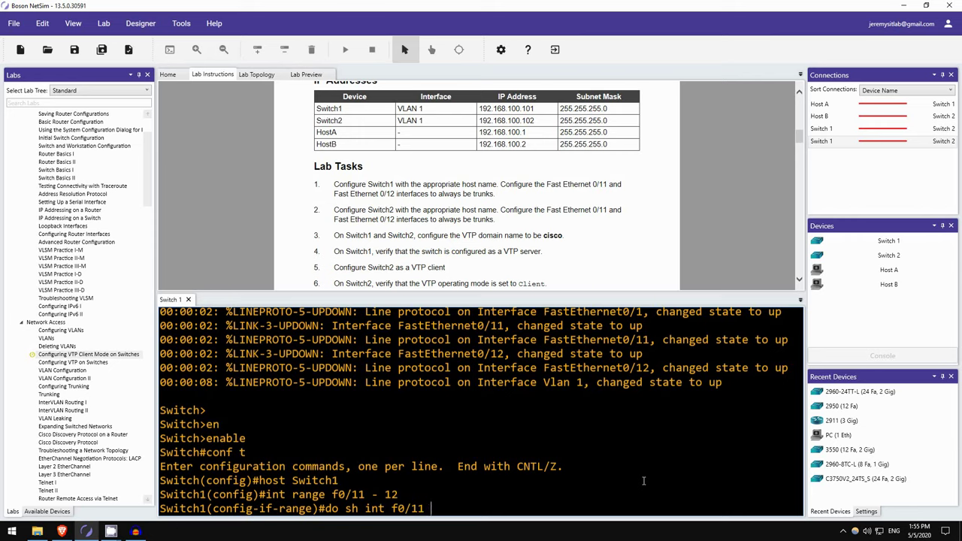
type("switchport")
key("Return")
scroll(313, 362, "up", 2)
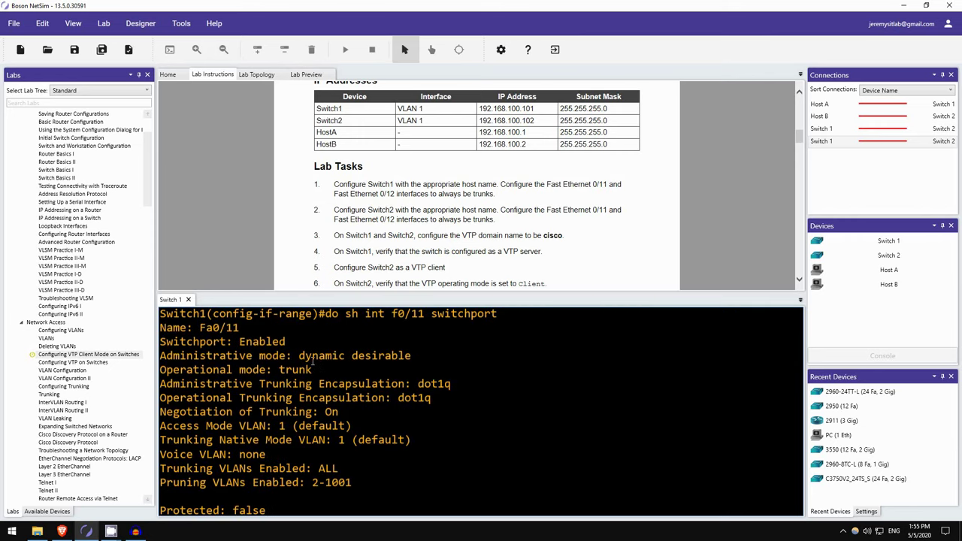
left_click_drag(293, 354, 320, 357)
left_click(287, 382)
scroll(515, 378, "down", 2)
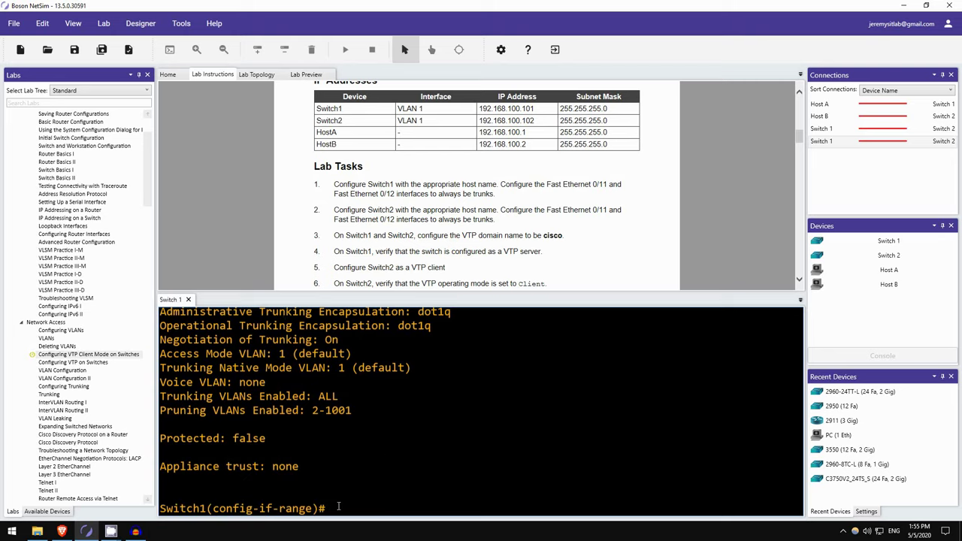
key("Up")
key("Left")
key("Left")
key("Left")
key("Left")
key("Left")
key("Left")
key("Left")
key("Left")
key("Left")
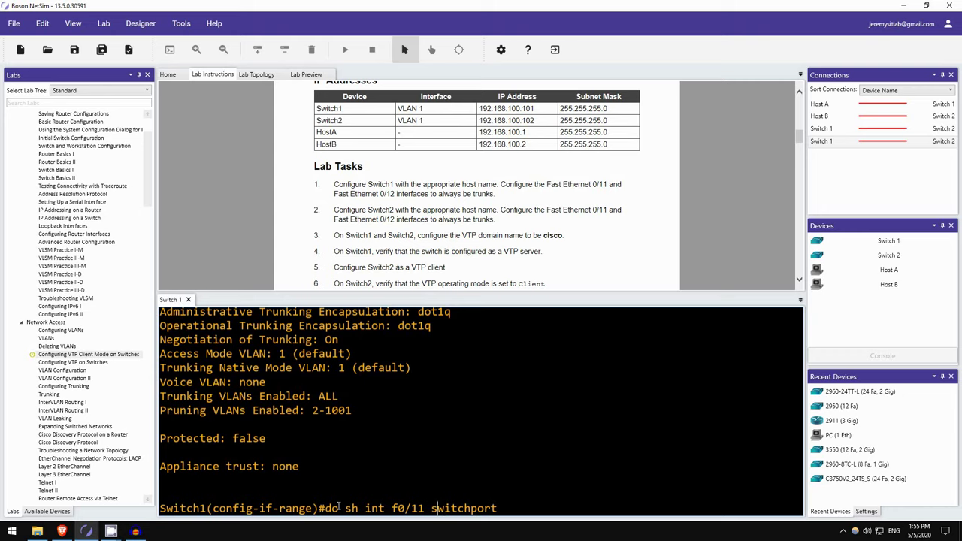
key("Left")
key("Left")
type("2")
key("Return")
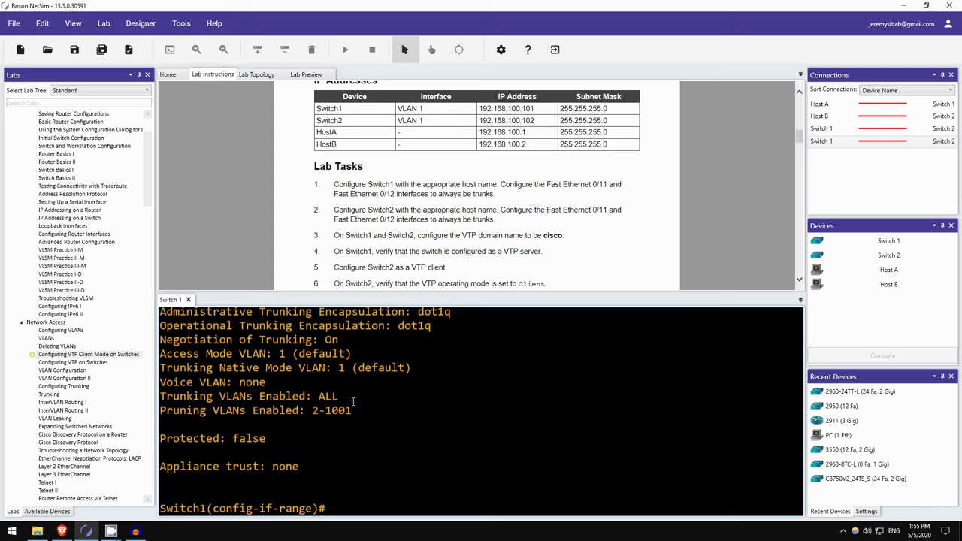
- Set Fa0/11–12 to switchport mode trunk
type("sw")
key("Tab")
type("m")
key("Tab")
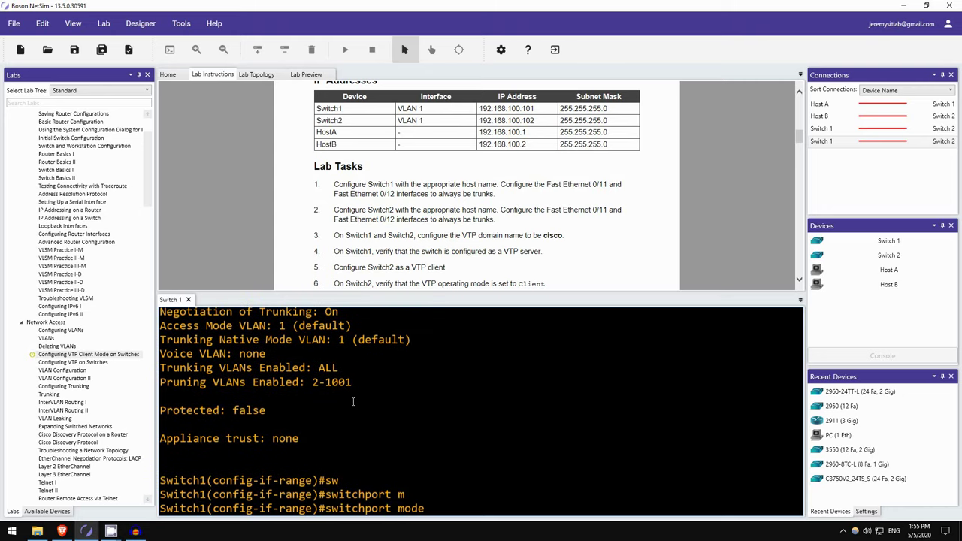
type("tr")
key("Tab")
key("Tab")
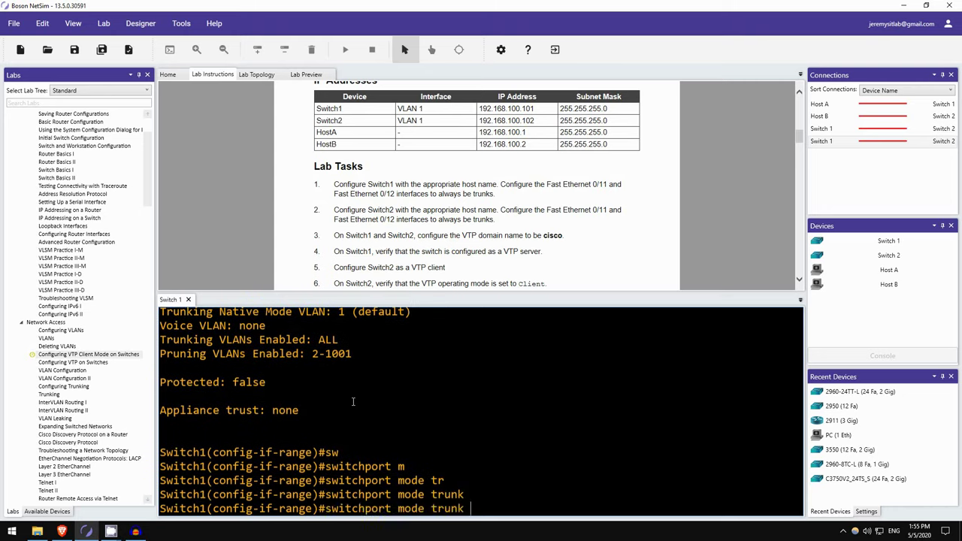
- Verify both Fa0/11 and Fa0/12 now operate in trunk mode
key("Up")
key("Return")
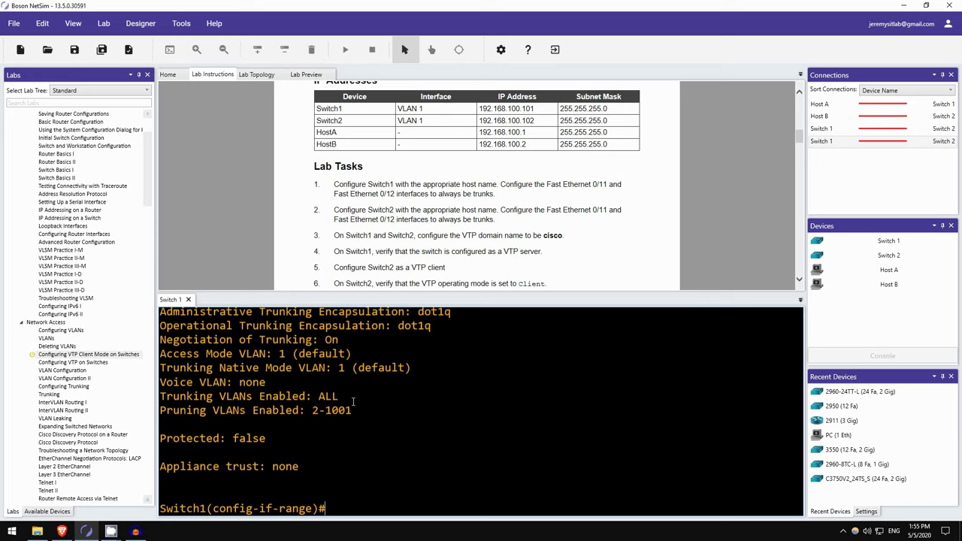
scroll(323, 391, "up", 2)
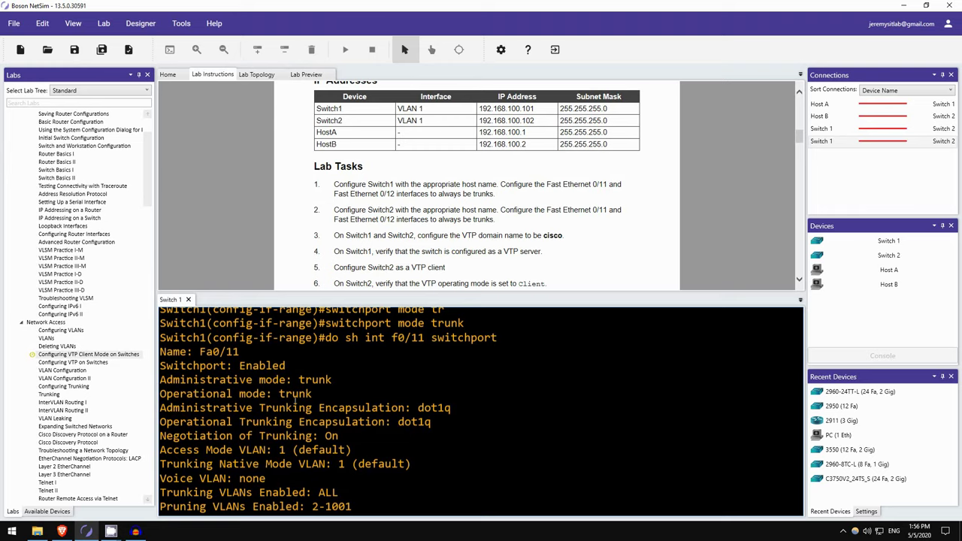
scroll(295, 401, "down", 2)
key("Up")
key("Left")
key("Left")
key("Left")
key("Left")
key("Left")
key("Left")
key("Left")
key("Left")
key("Left")
key("Left")
key("Left")
key("Left")
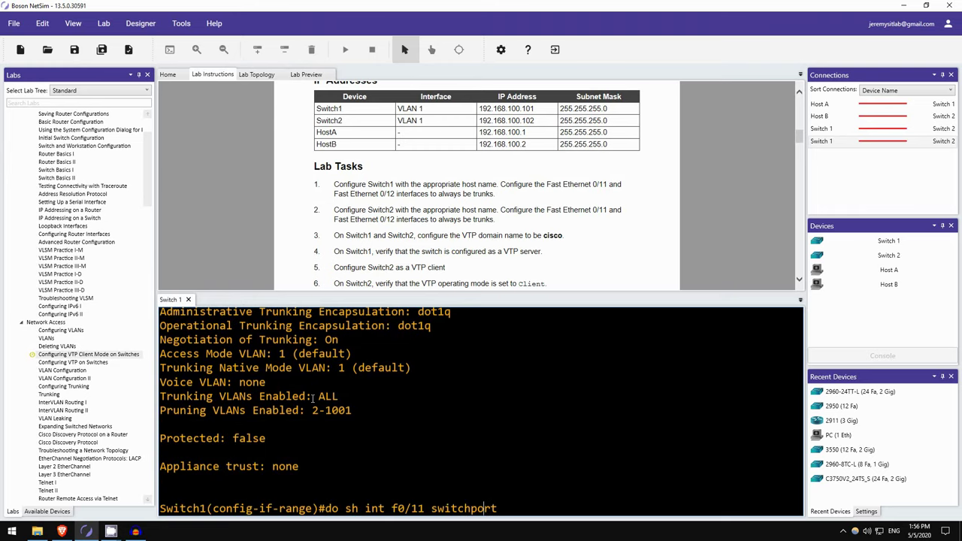
key("Delete")
type("2")
key("Return")
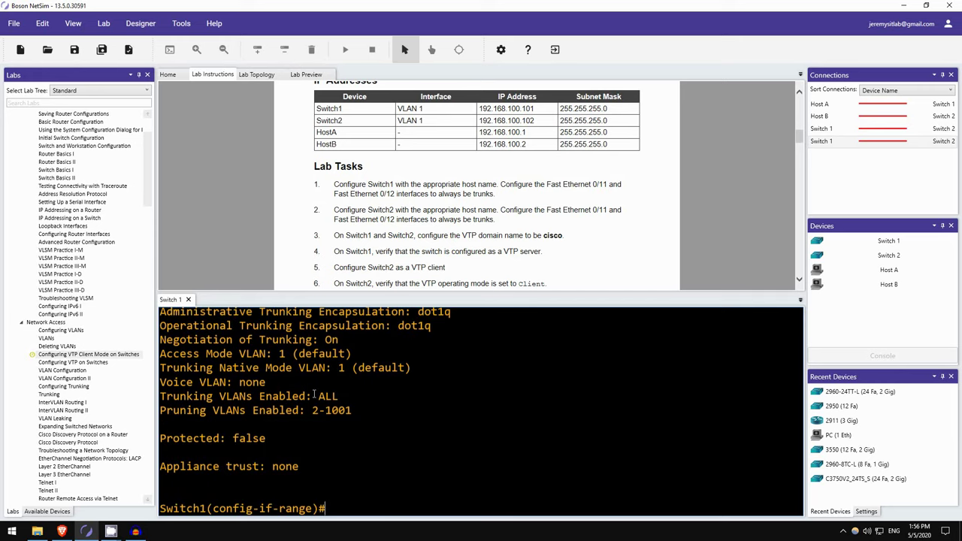
scroll(385, 262, "down", 1)
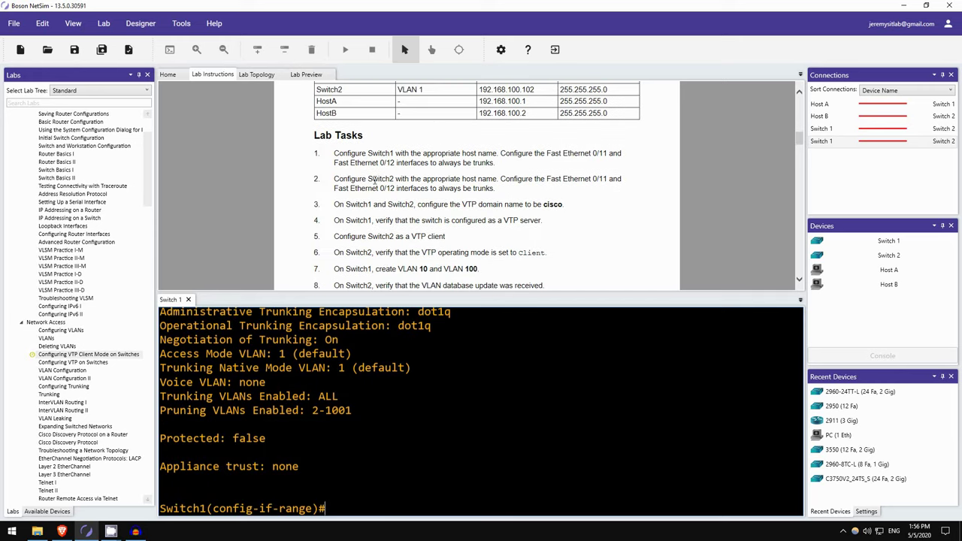
- Open a console to Switch 2 and enter global configuration mode
left_click(838, 256)
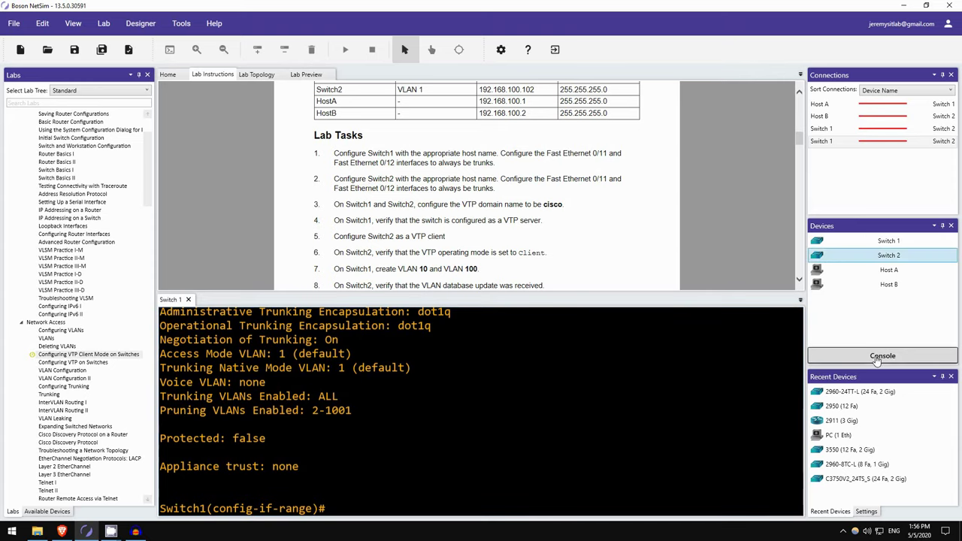
left_click(877, 358)
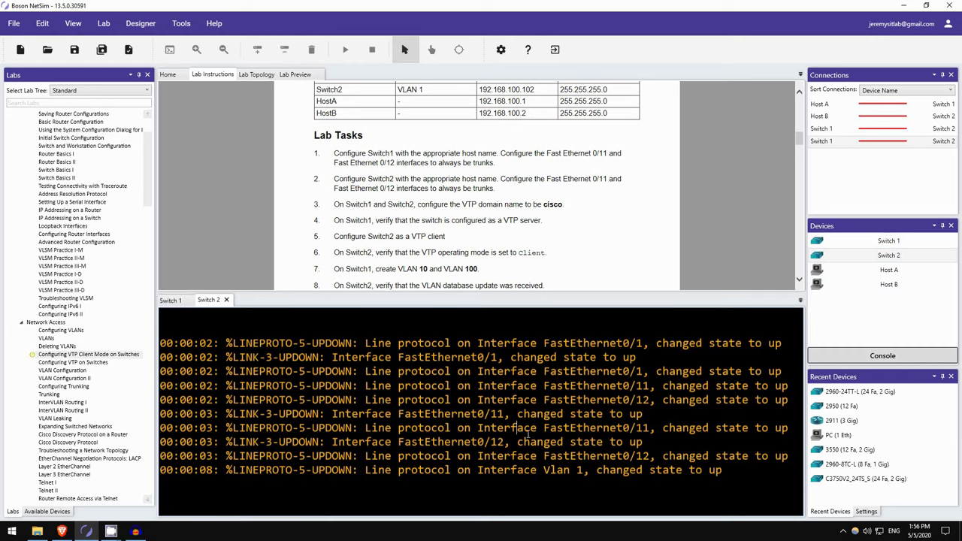
key("Return")
key("Return")
type("en")
key("Tab")
key("Return")
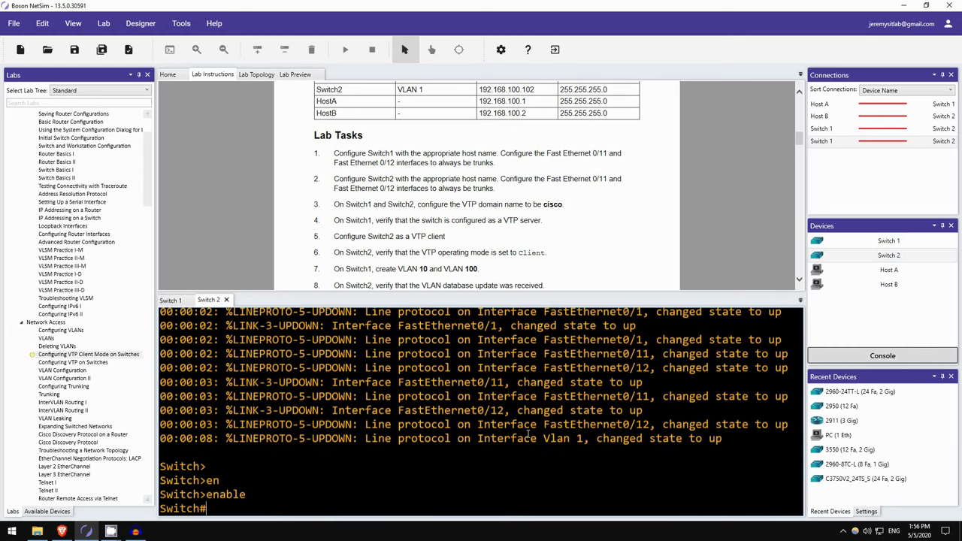
type("conf")
type(" t")
key("Return")
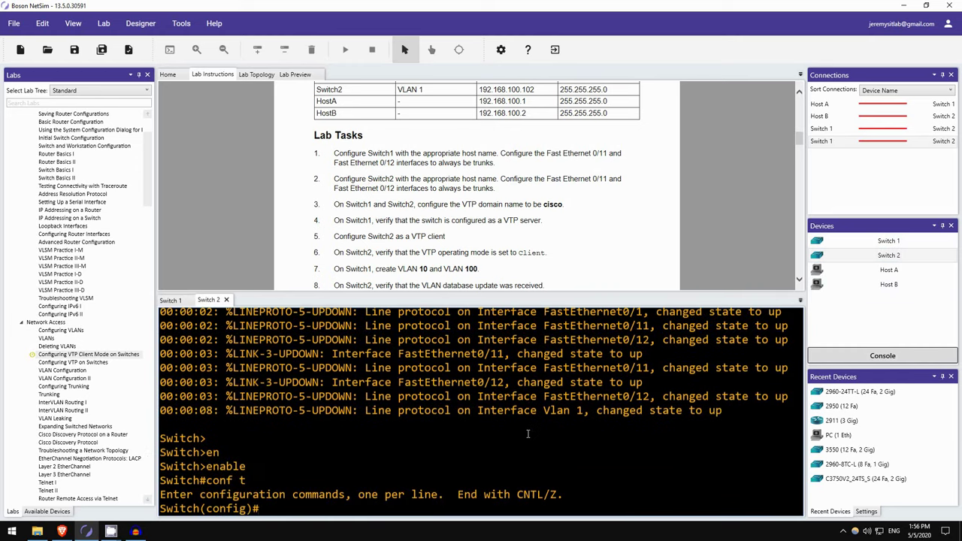
- Name the switch Switch2 and set Fa0/11–12 to permanent trunk mode
type("host")
key("Tab")
type("Switch2")
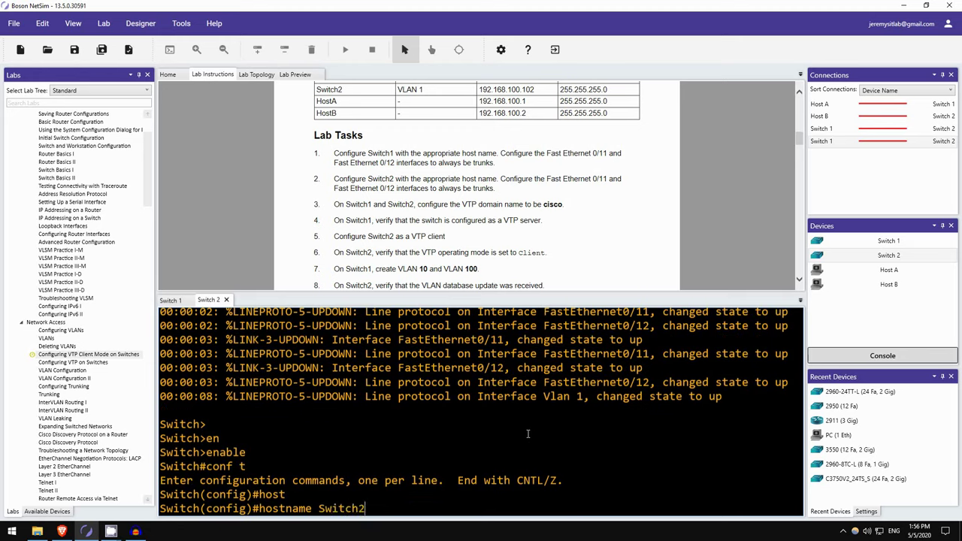
key("Return")
type("itch2(config)#i")
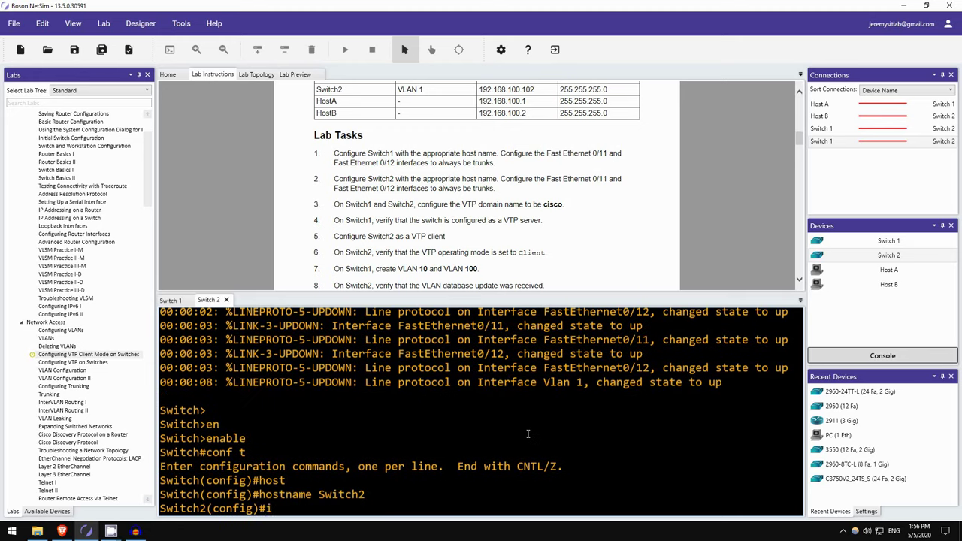
type("nt range f0/11")
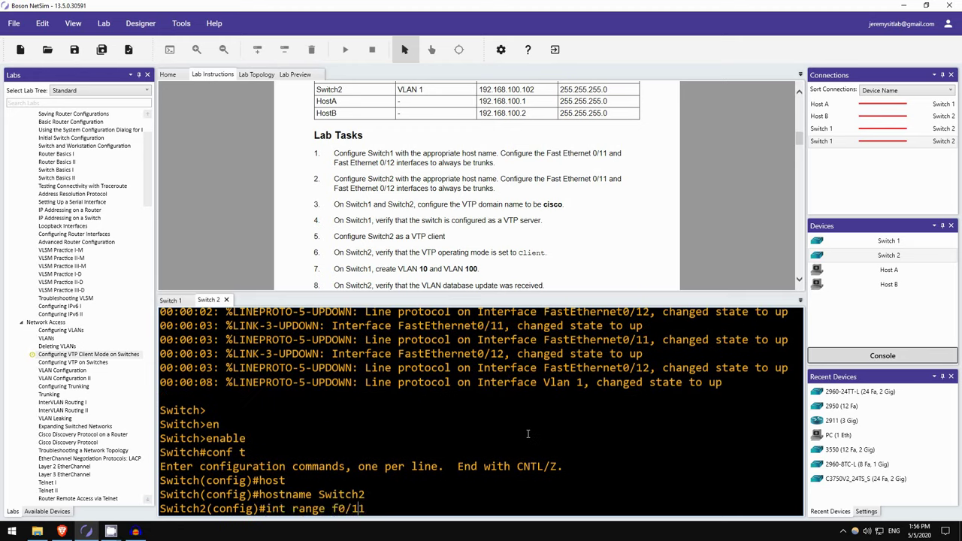
type(" - 12")
key("Return")
type("sw mode trunk")
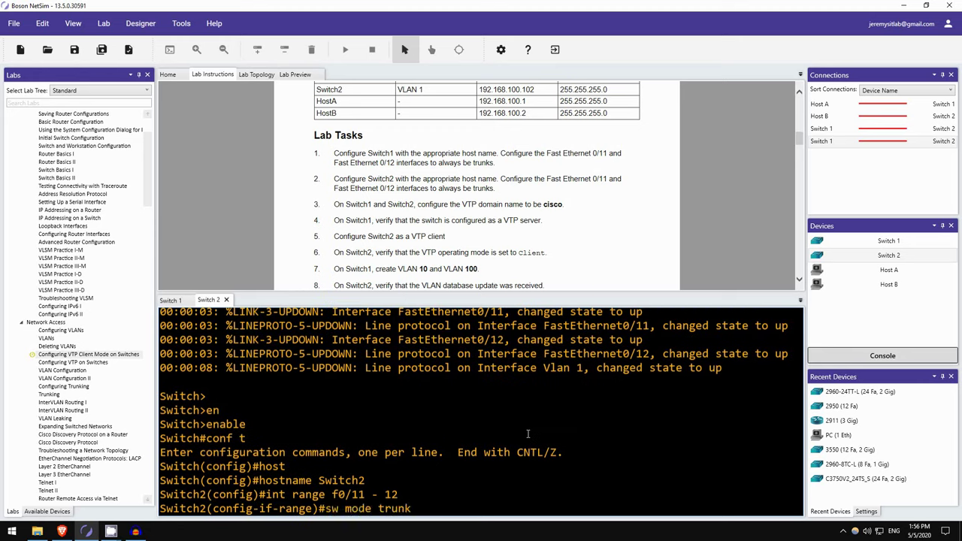
key("Return")
- Confirm Fa0/11 runs as a dot1q trunk using do show int f0/11 switchport
type("show ")
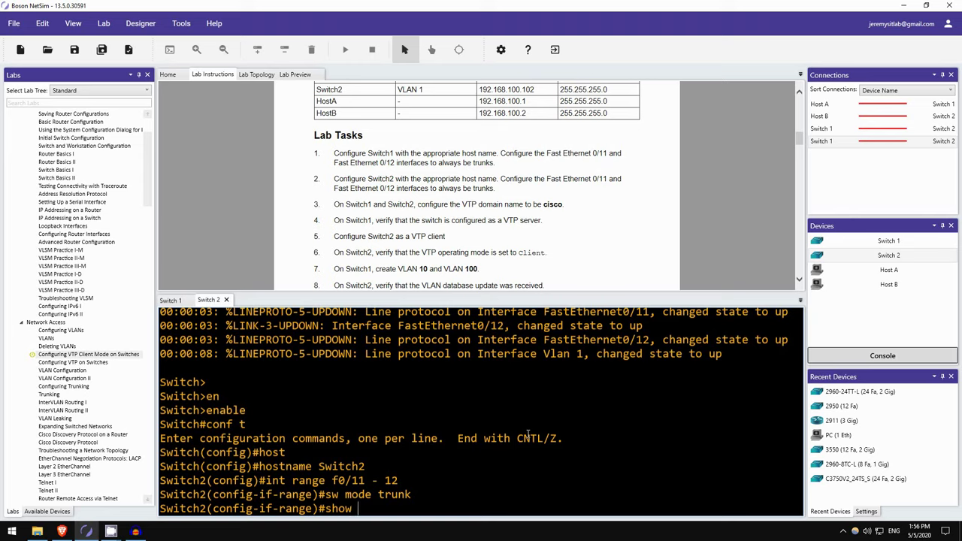
type("int f0/11 swich")
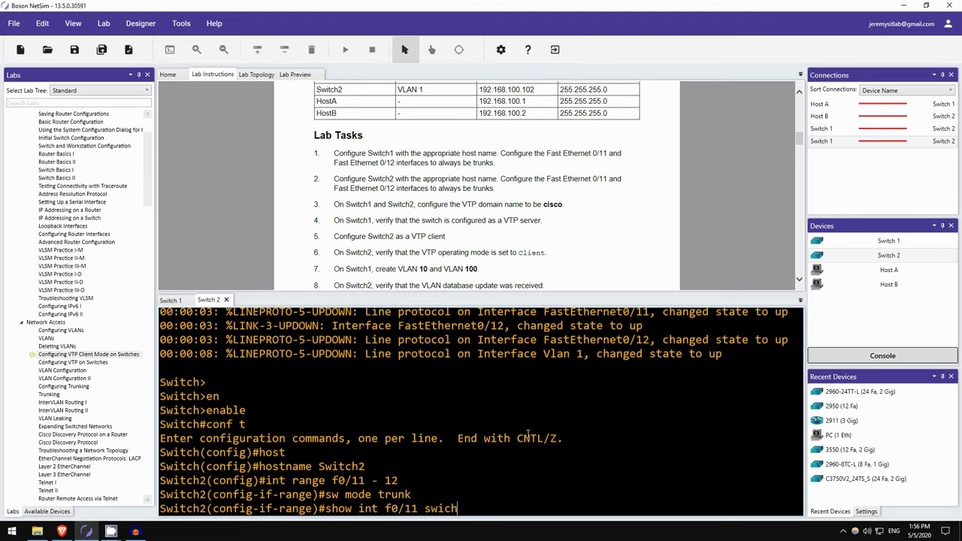
key("BackSpace")
key("BackSpace")
type("tchport")
key("Return")
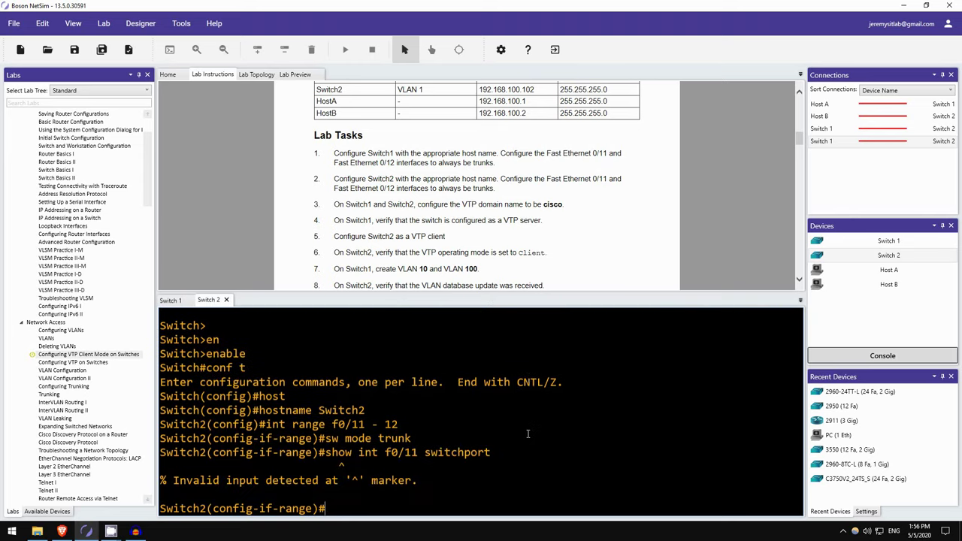
key("Up")
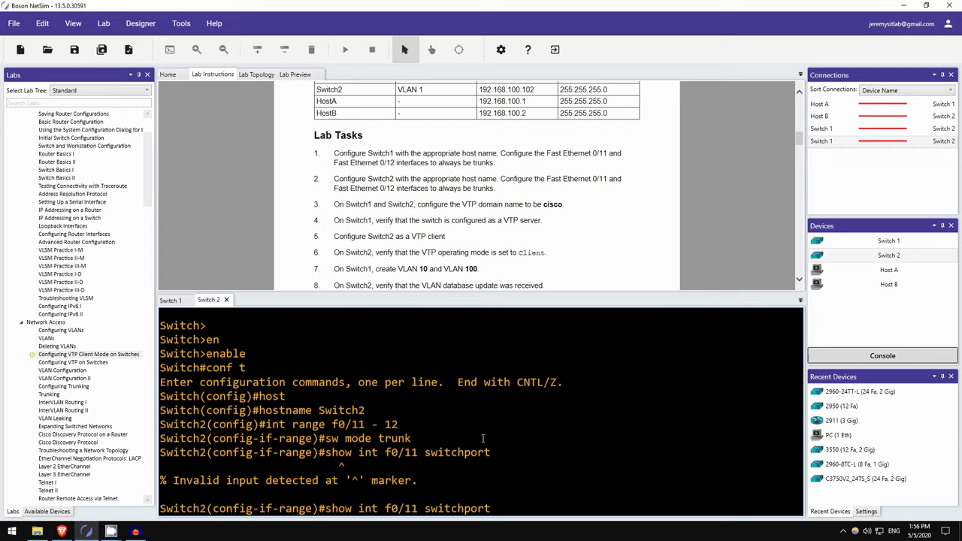
type("do")
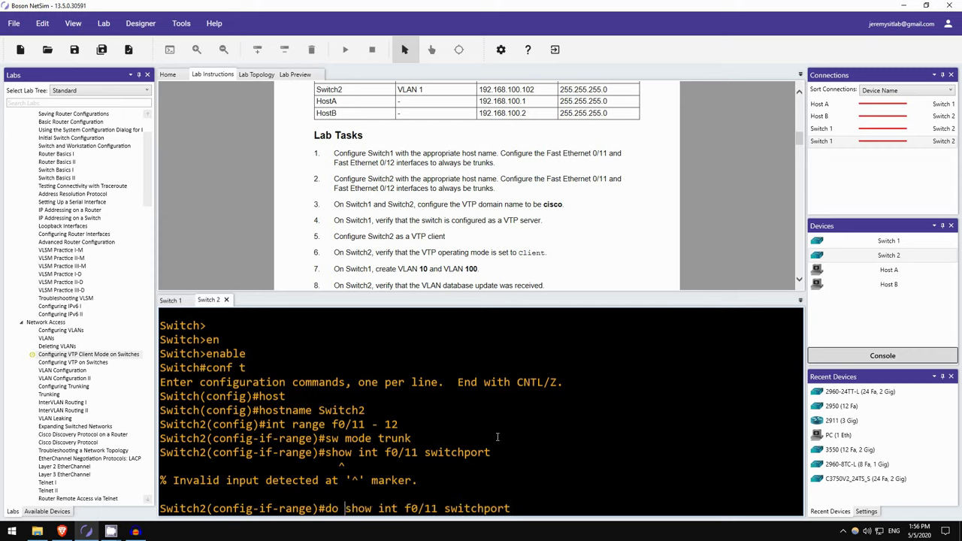
key("Return")
scroll(406, 432, "up", 3)
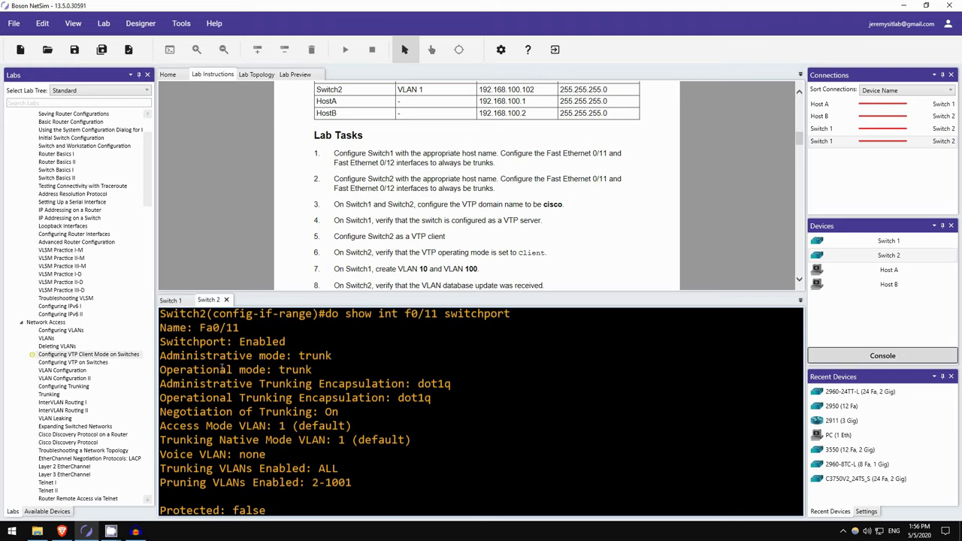
scroll(307, 363, "down", 3)
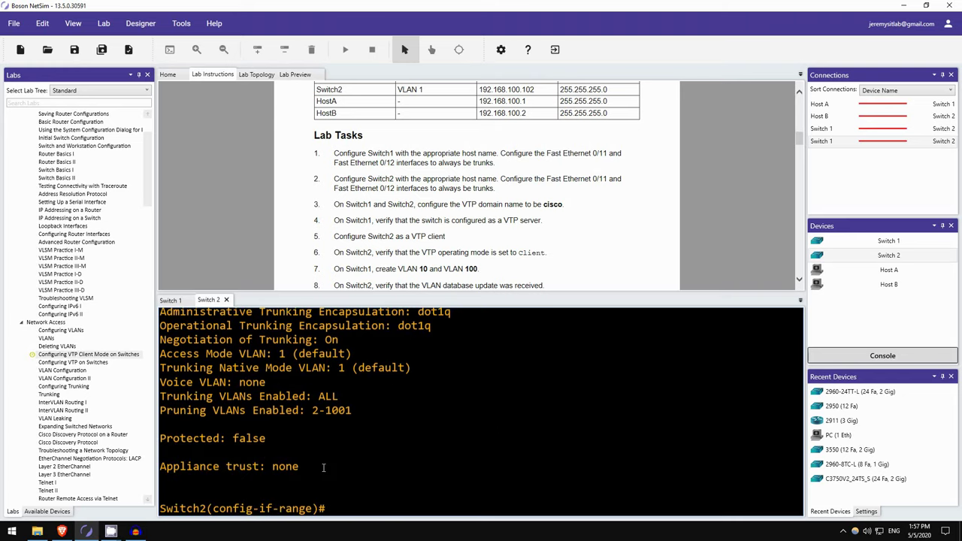
- Confirm Fa0/12 also runs as a dot1q trunk
key("Up")
key("Left")
key("Left")
key("Left")
key("Left")
key("Left")
key("Left")
key("Left")
key("Left")
key("Left")
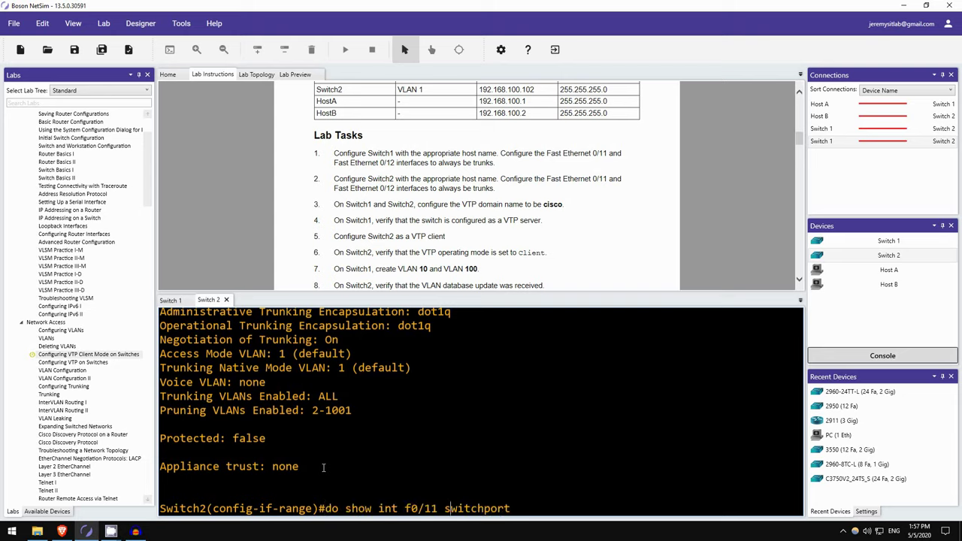
key("BackSpace")
type("2")
key("Return")
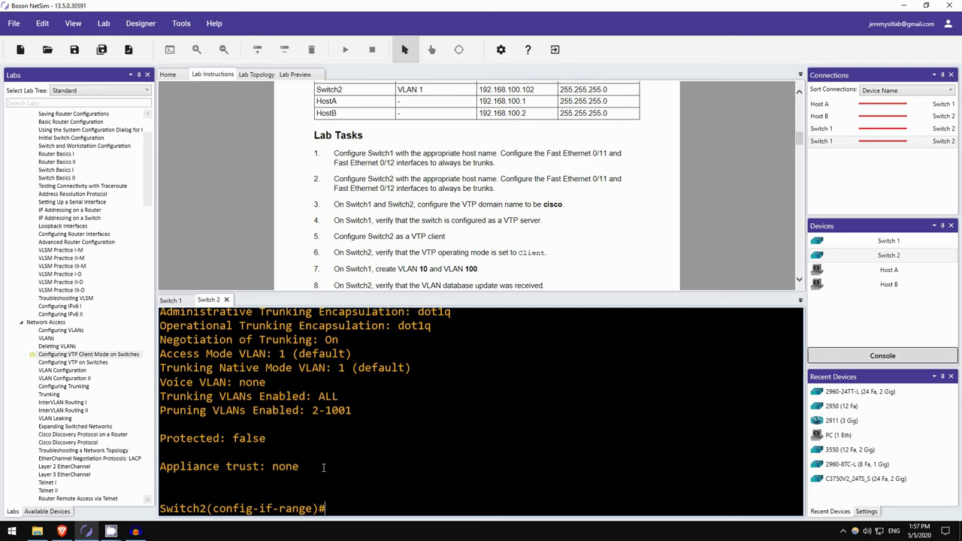
scroll(321, 464, "up", 2)
scroll(320, 403, "down", 2)
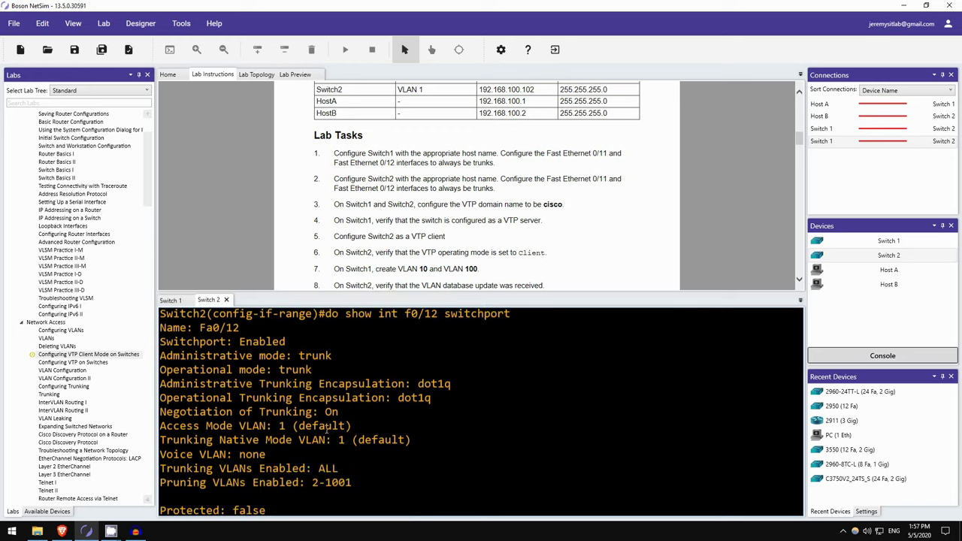
scroll(332, 226, "down", 2)
scroll(332, 226, "up", 1)
scroll(349, 214, "up", 1)
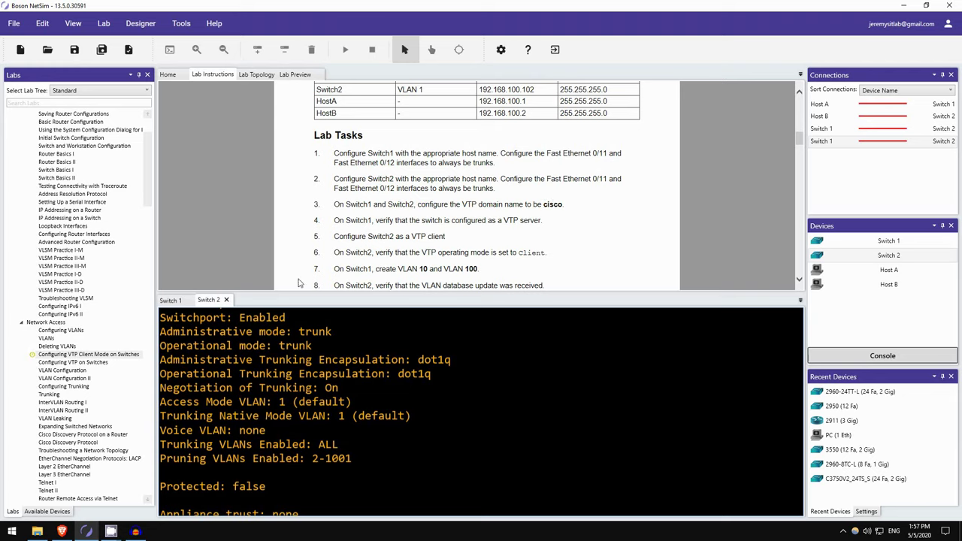
- Show Switch1's VTP status: Server mode in domain bigdomain
left_click(170, 300)
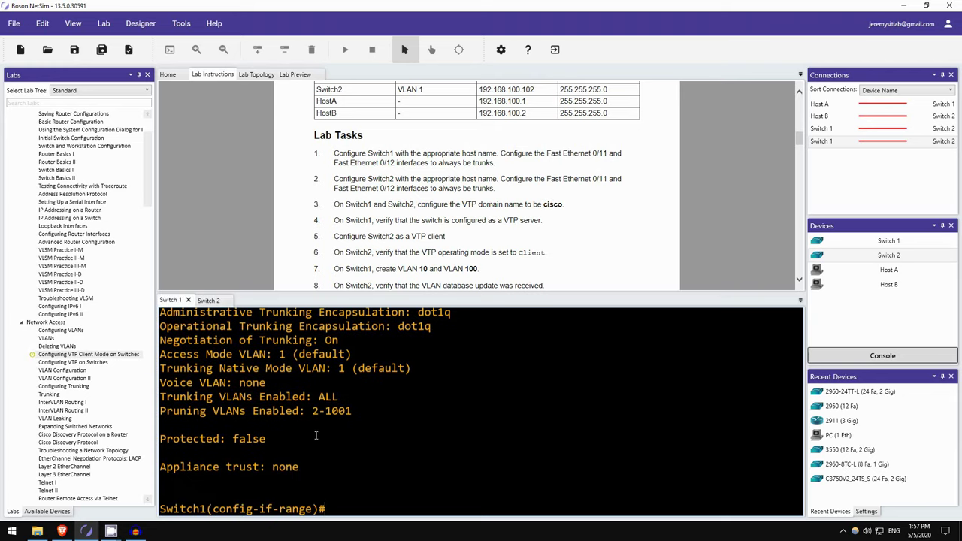
type("exit")
key("Return")
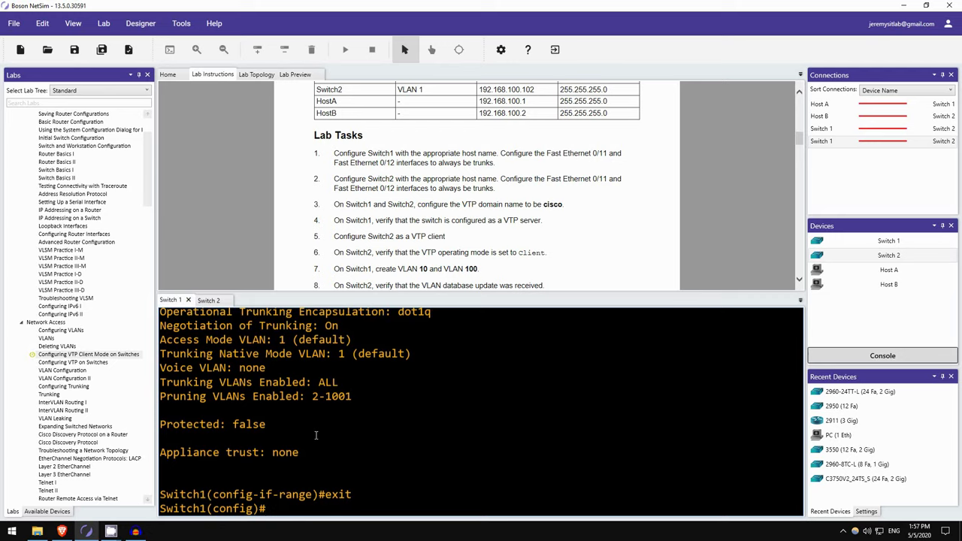
type("do sh vtp status")
key("Return")
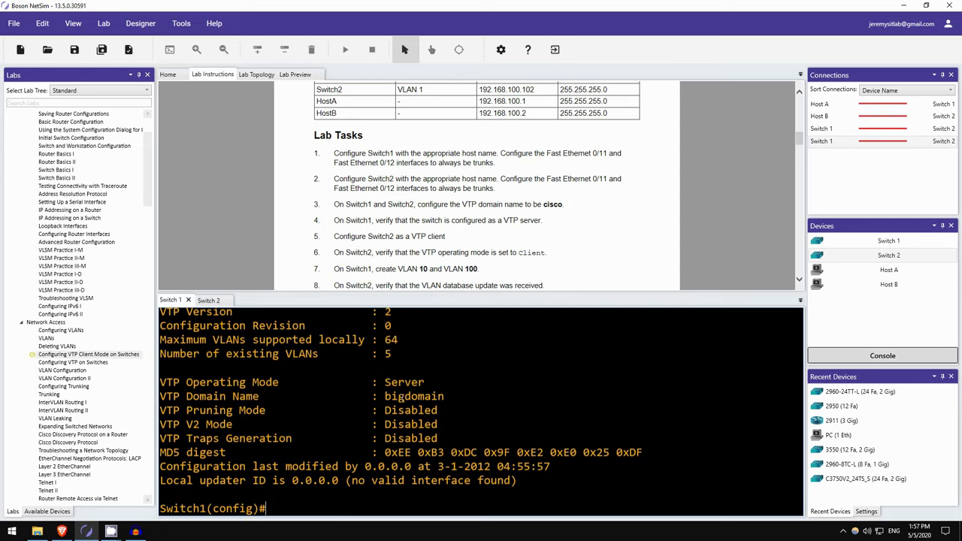
- Show Switch2's VTP status, also Server mode in bigdomain, then return to Switch1
left_click(213, 300)
scroll(423, 443, "down", 1)
type("ex")
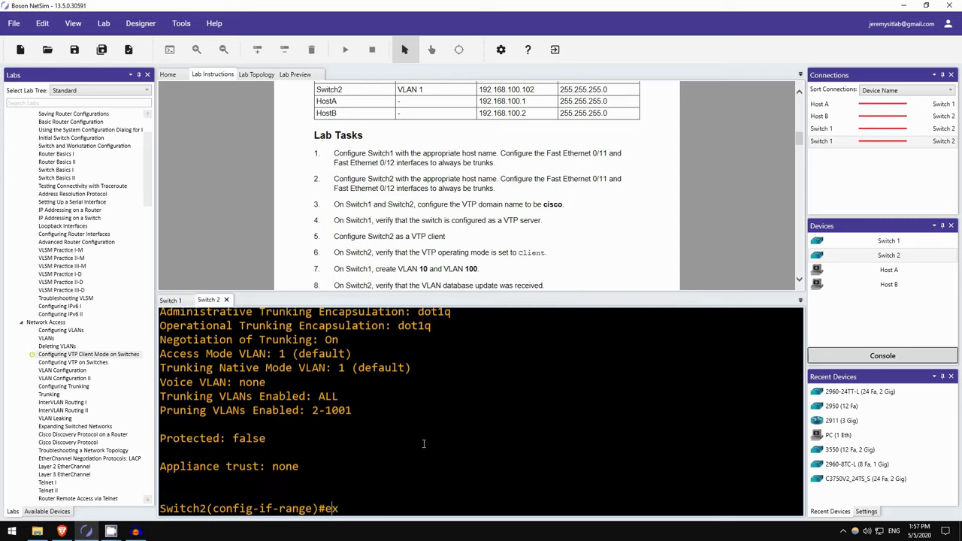
type("it")
key("Return")
type("do sh vtp statu")
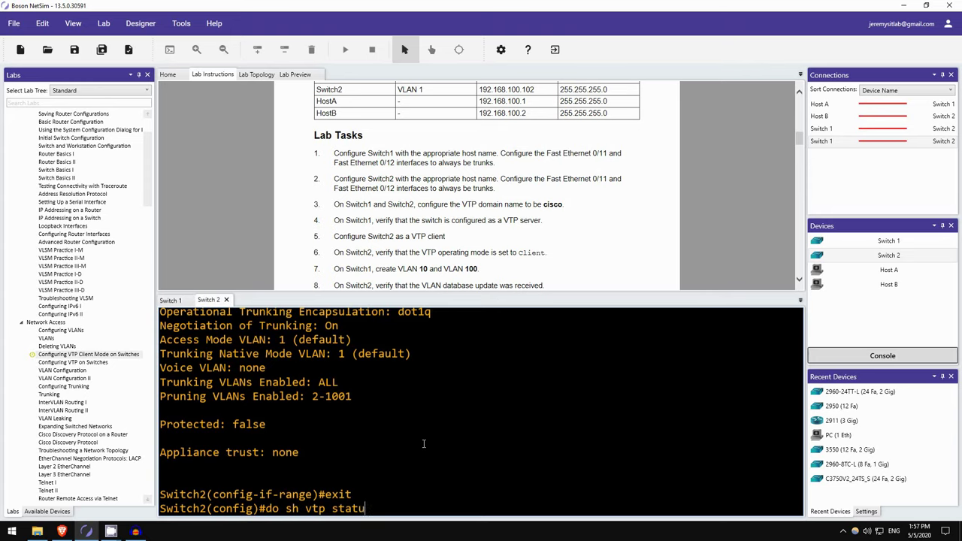
type("s")
key("Return")
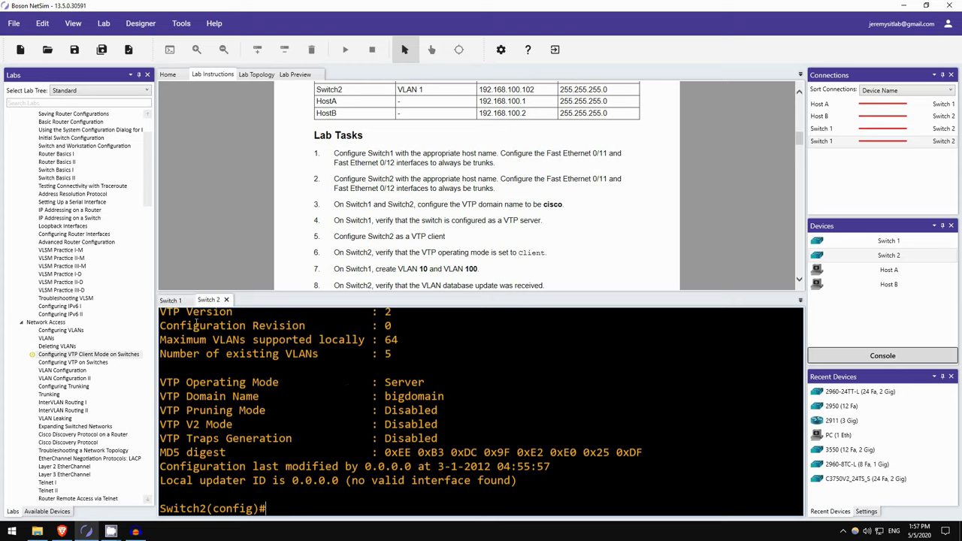
left_click(171, 300)
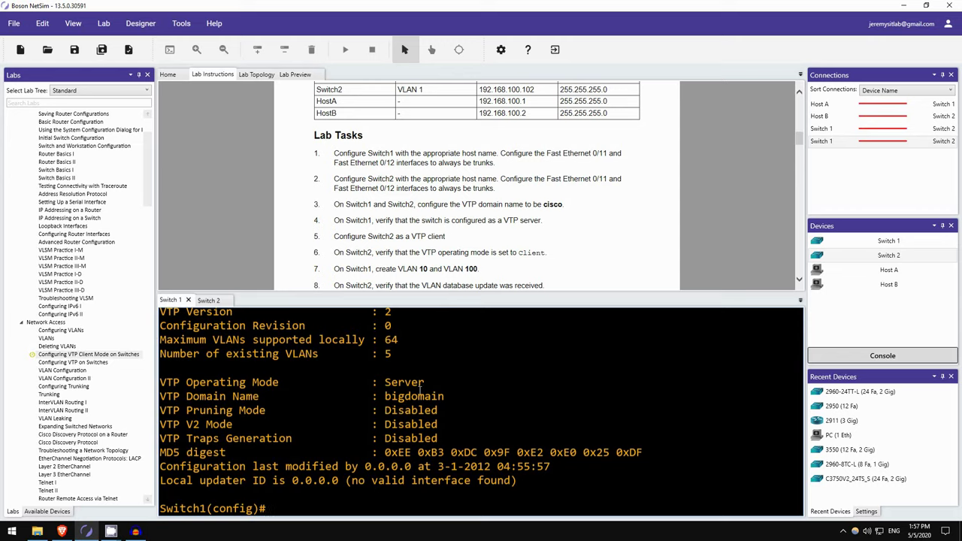
- Set the VTP domain to cisco on Switch1 and Switch2, confirming Switch1 is server
type("vtp dom")
key("Tab")
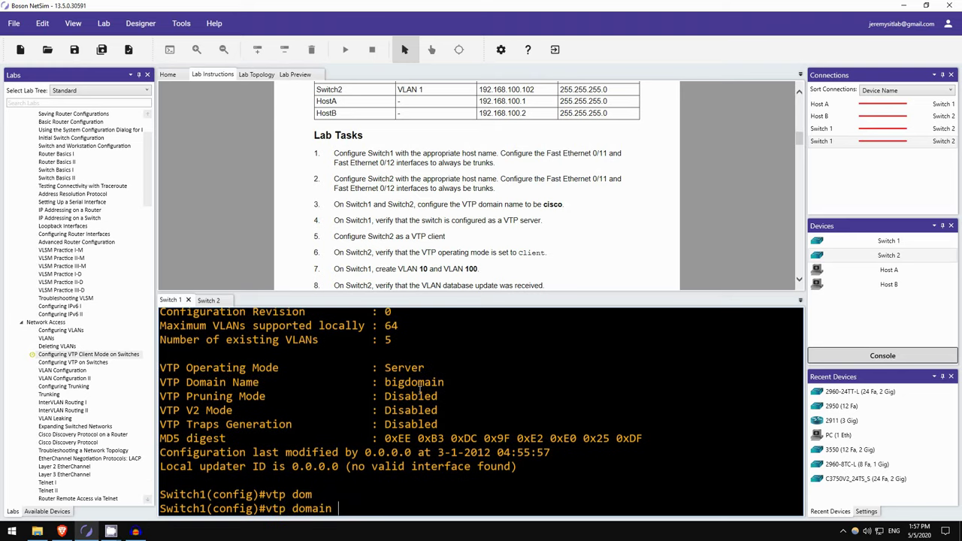
type("cisco")
key("Return")
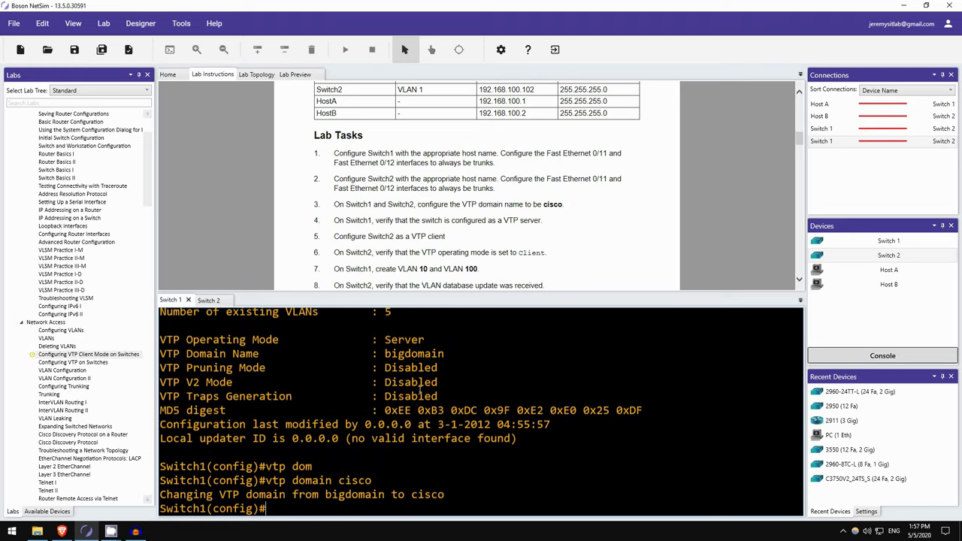
left_click(209, 300)
type("vtp domain cisco")
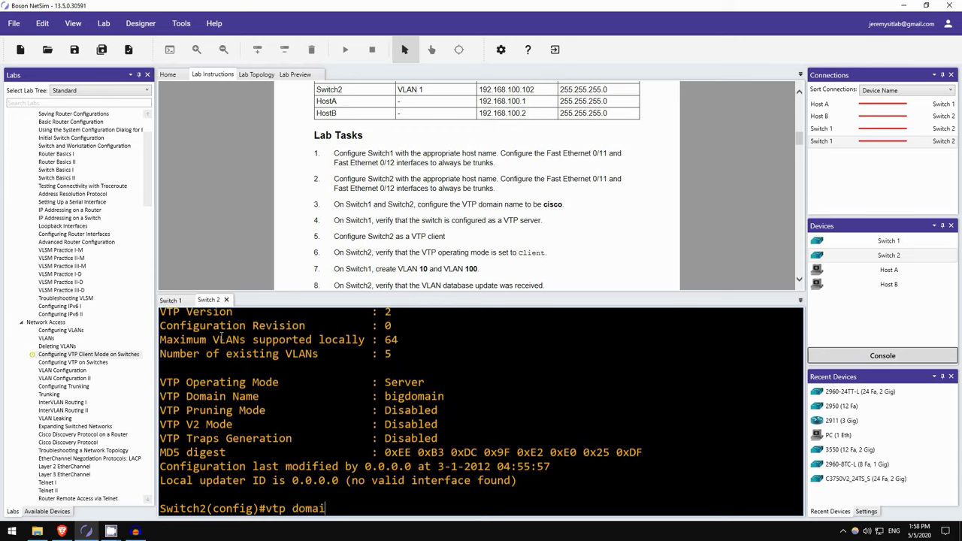
key("Return")
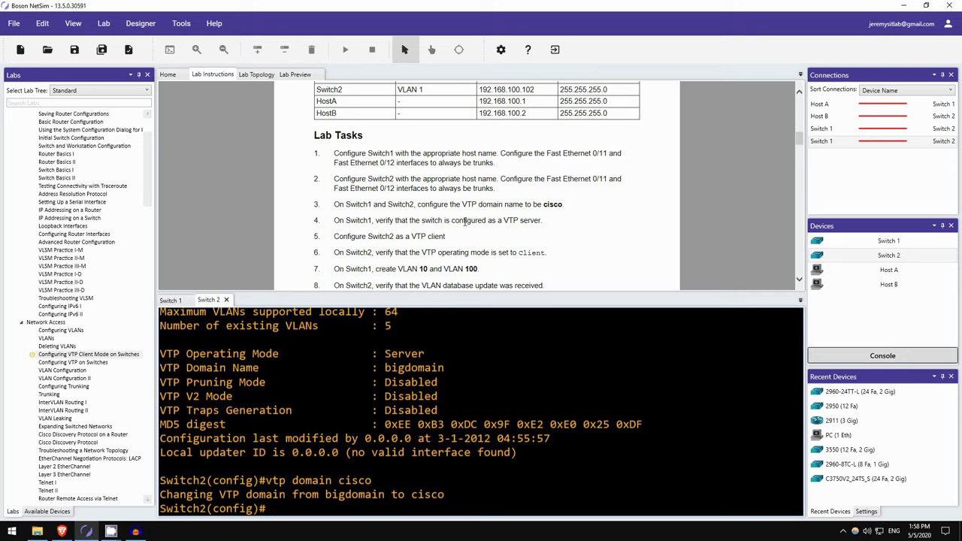
left_click(171, 300)
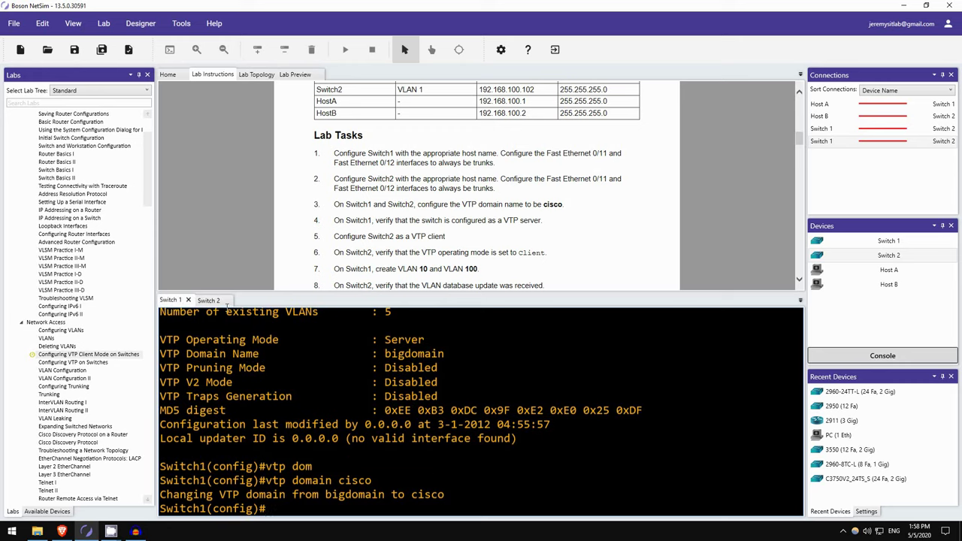
key("Up")
key("Up")
key("Up")
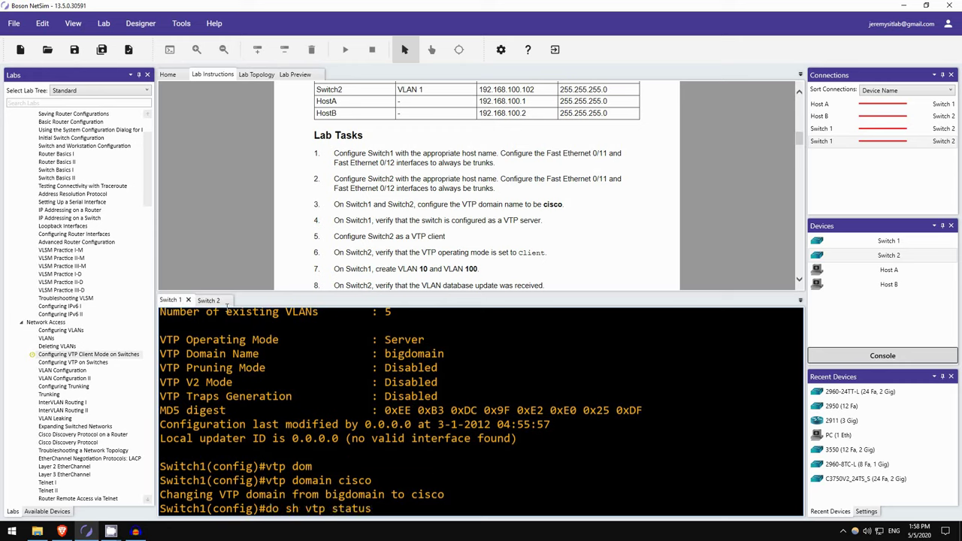
key("Return")
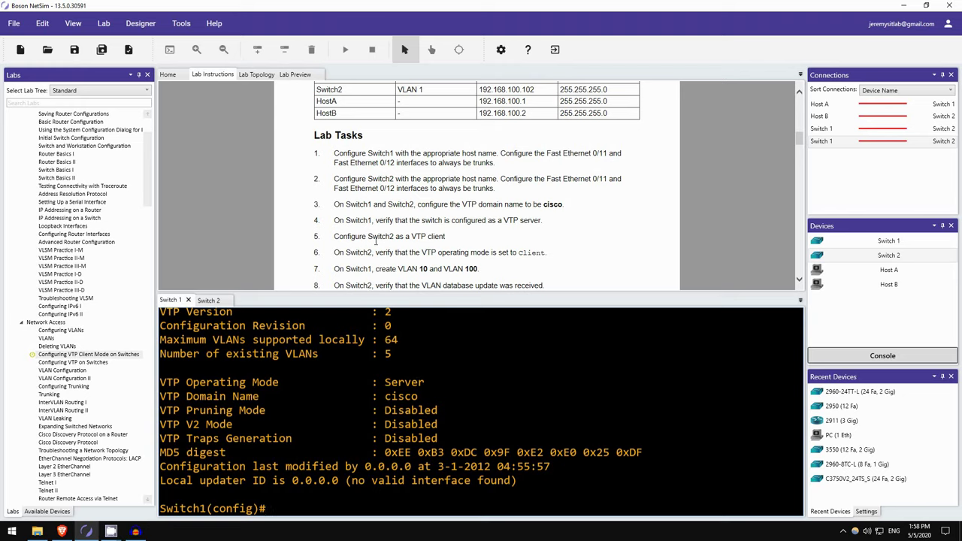
- Put Switch2 in VTP client mode and verify Client mode in domain cisco
left_click(210, 300)
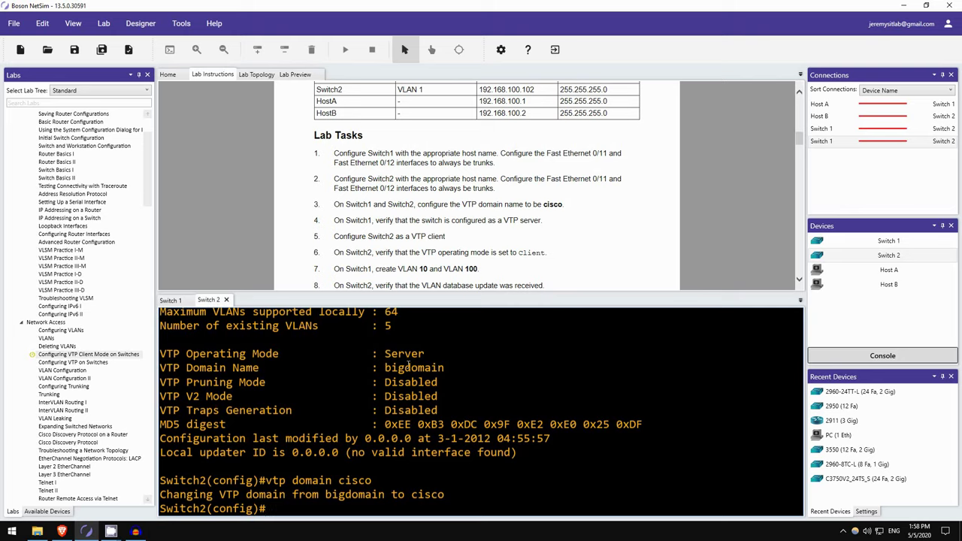
type("vtp mode client")
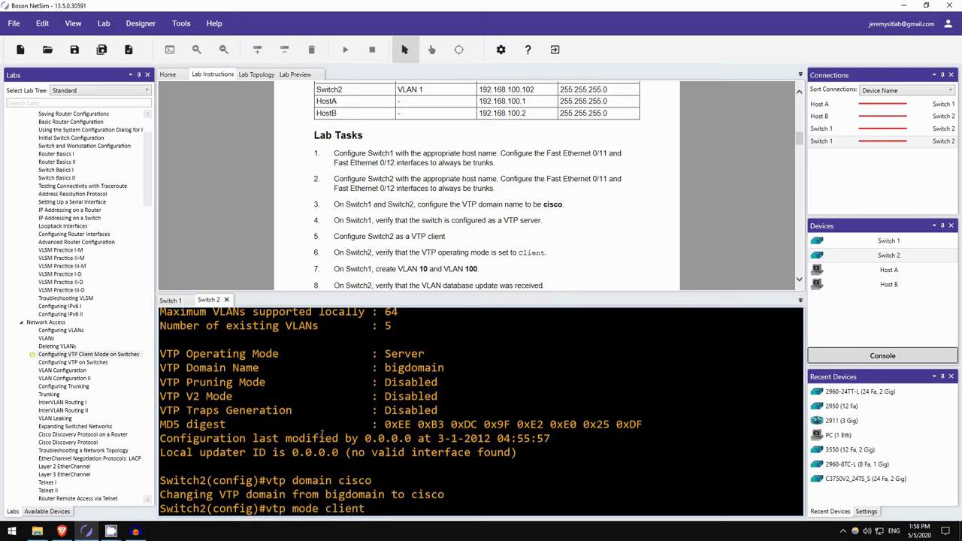
key("Return")
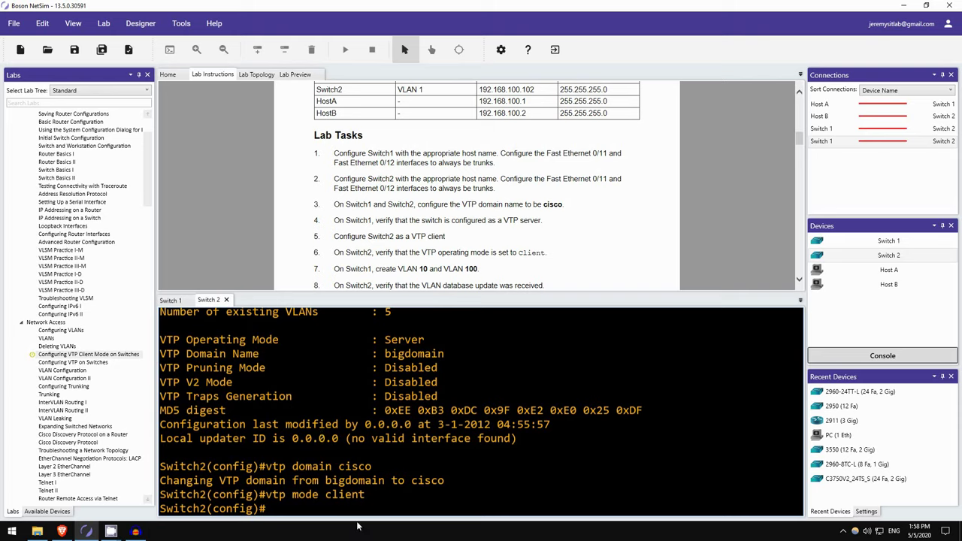
type("do sh vtp status")
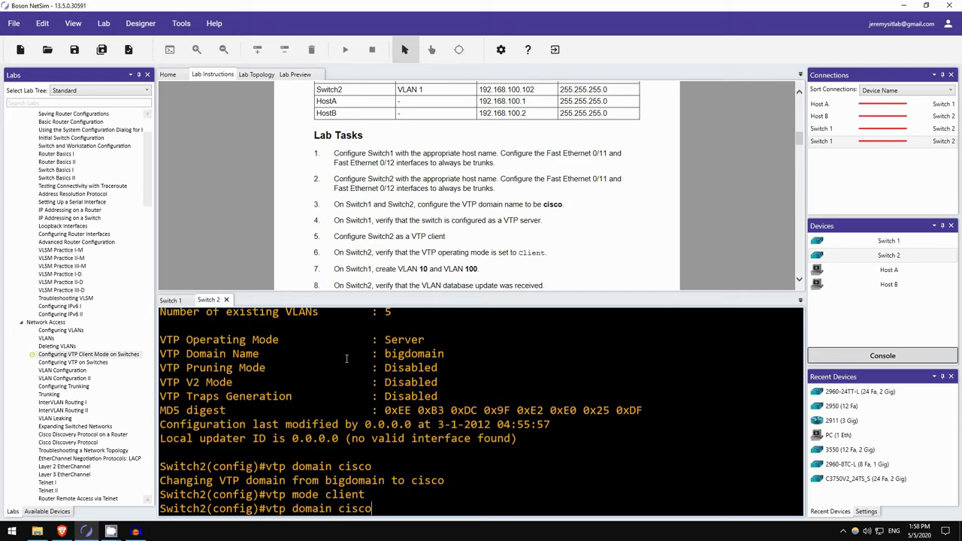
key("Return")
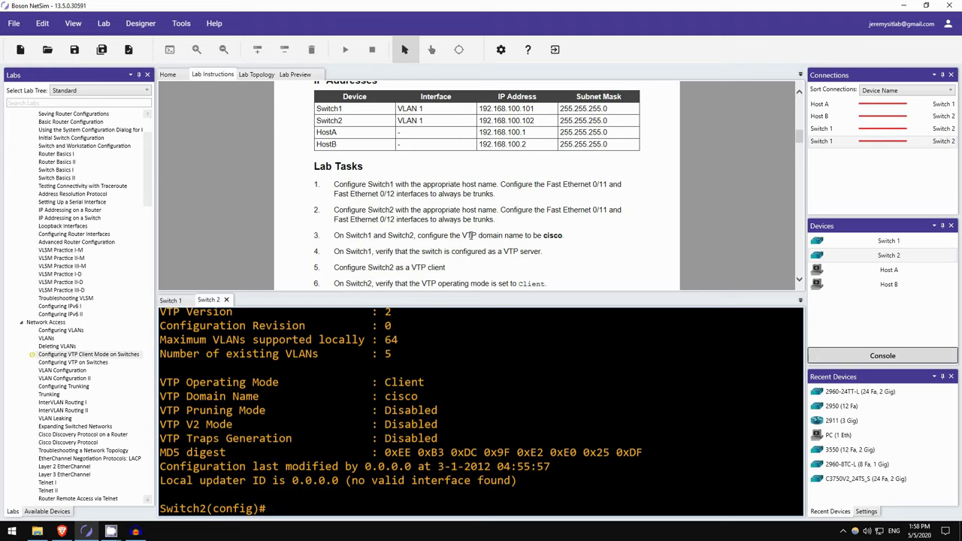
- Show the VTP Client Mode lab's three-switch topology and five-step task list via the Labs tree
scroll(500, 220, "up", 5)
scroll(505, 246, "up", 6)
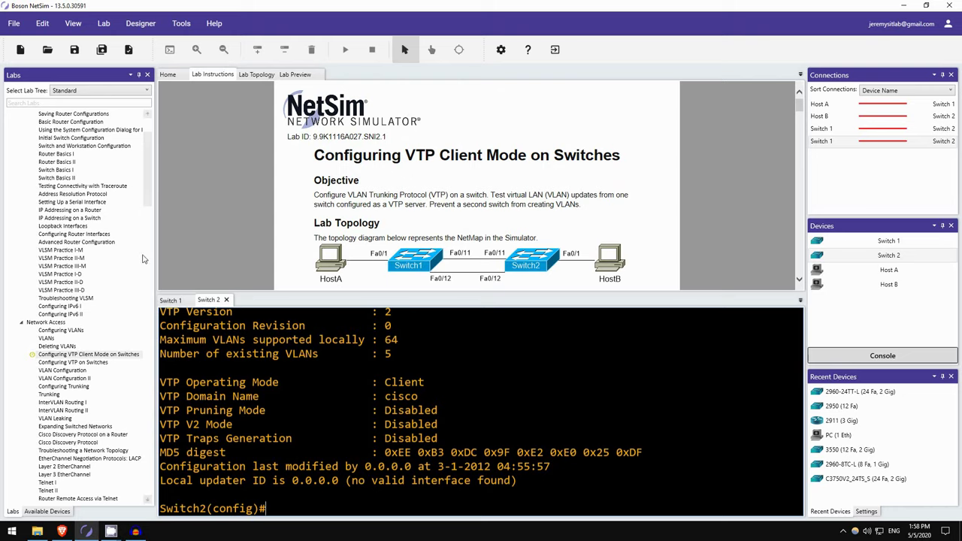
scroll(73, 308, "up", 1)
scroll(83, 316, "up", 2)
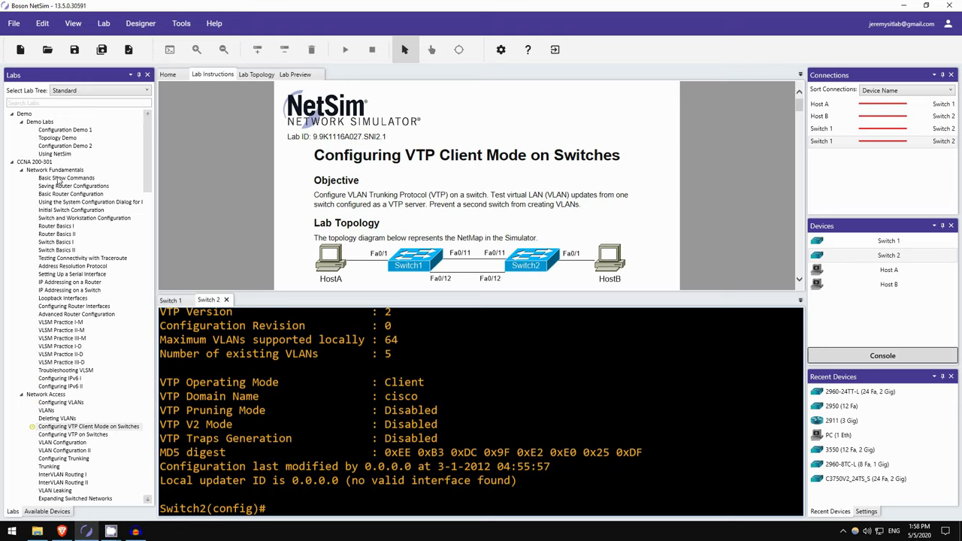
left_click(60, 178)
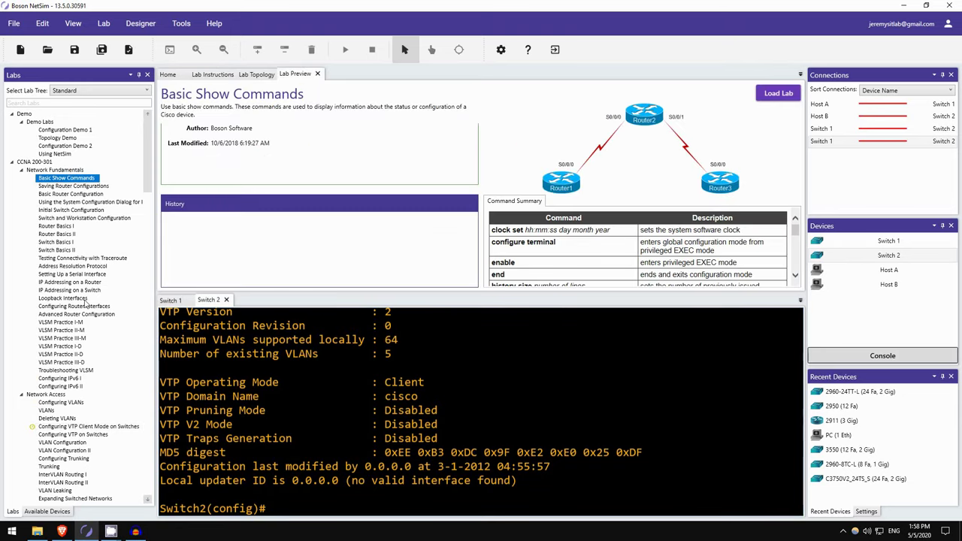
scroll(83, 308, "down", 6)
left_click(79, 282)
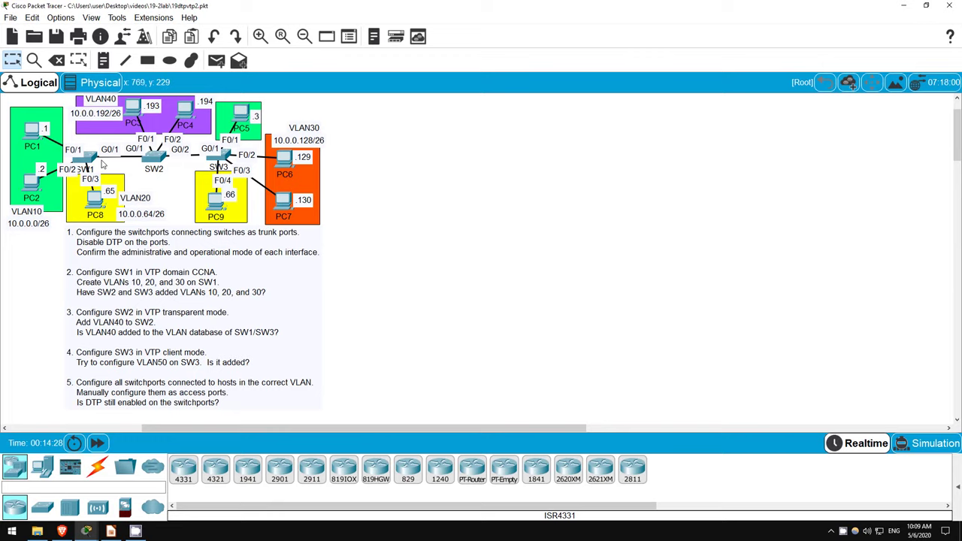
- Open SW1's CLI and set its VTP password
mouse_move(98, 166)
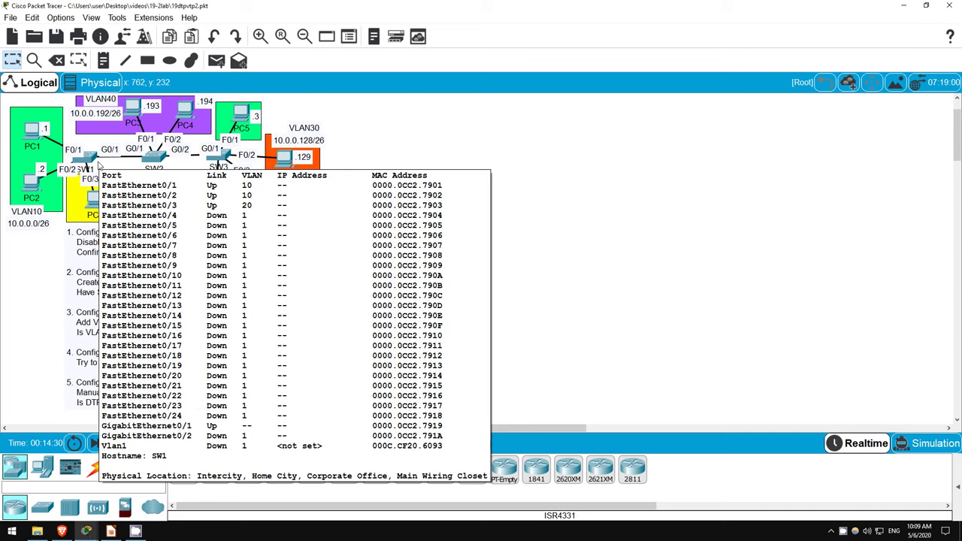
left_click(90, 158)
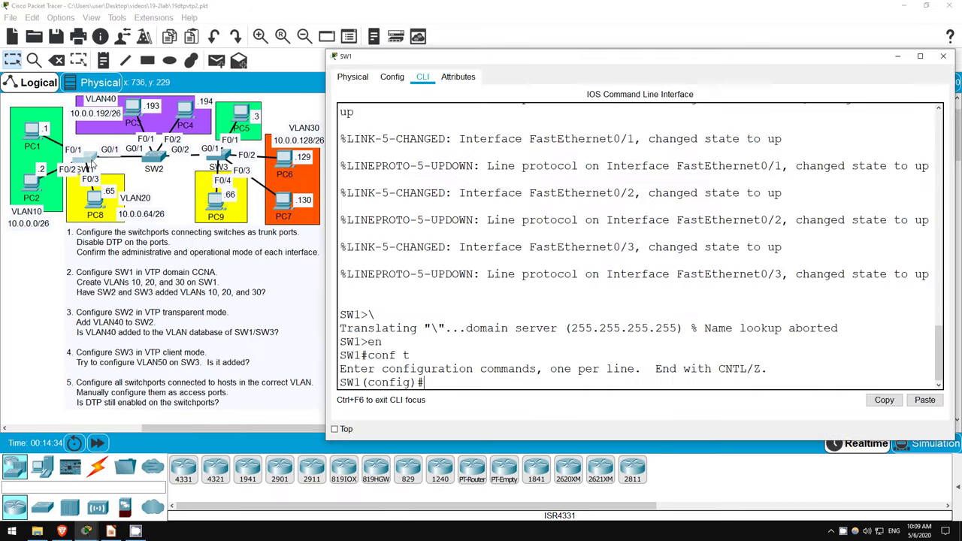
key("Return")
key("Return")
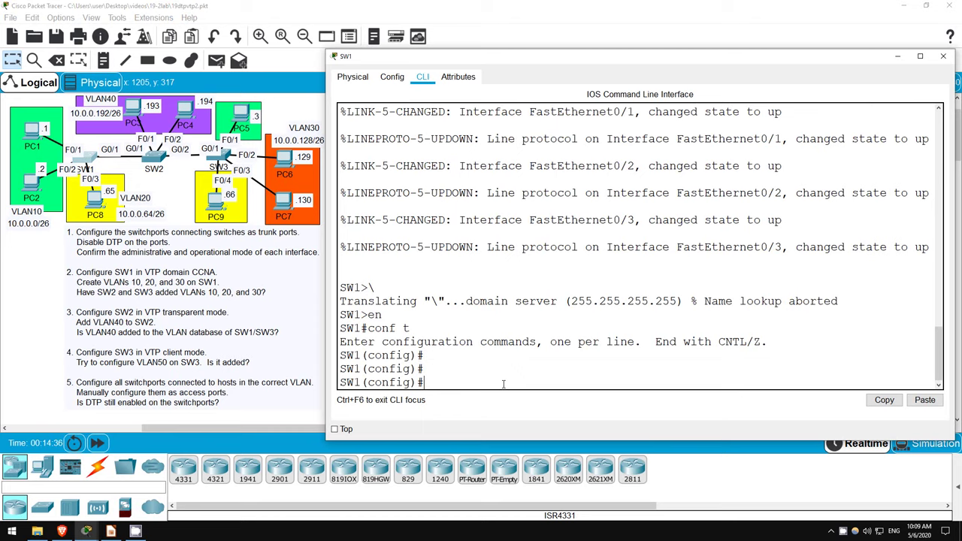
type("vtp pass")
key("Tab")
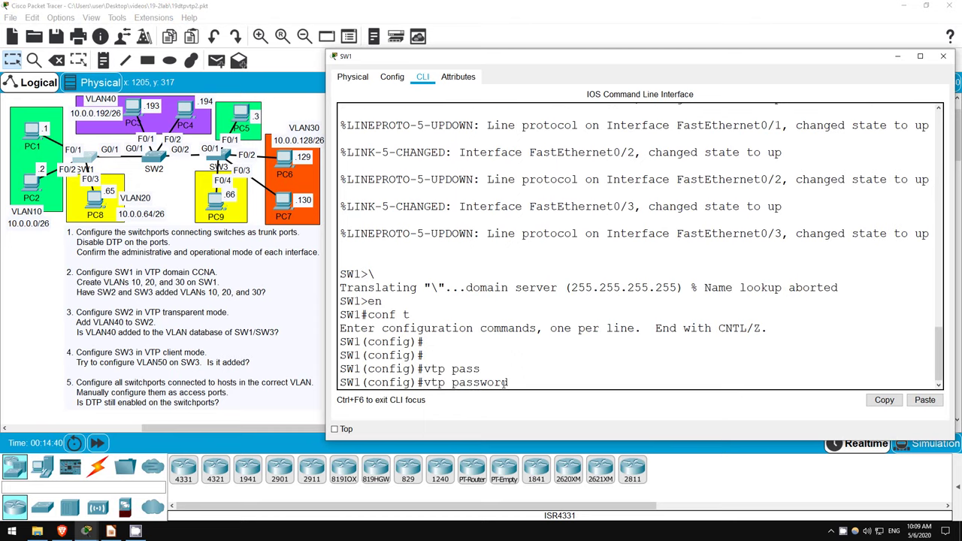
type("cisco")
key("Return")
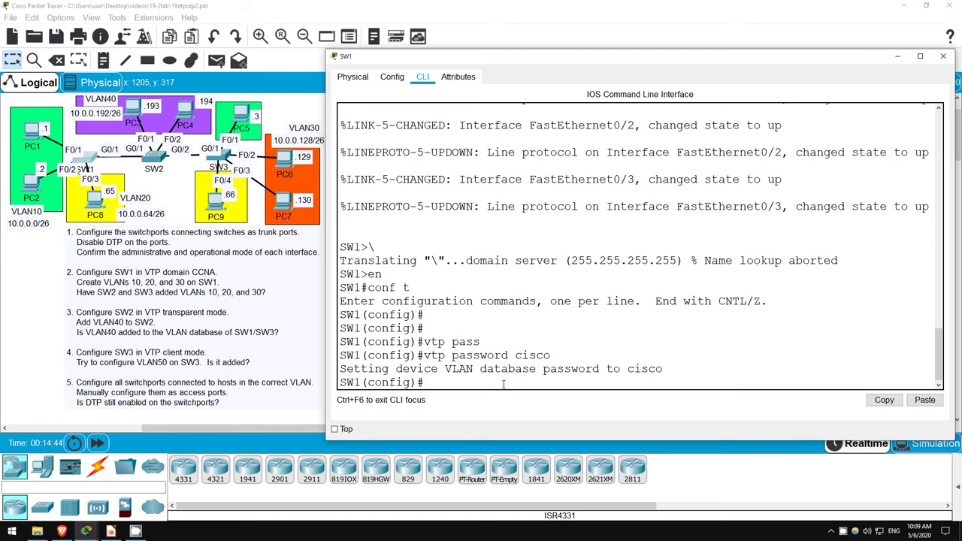
- Create VLAN 50 on SW1 and confirm configuration revision 4 with 9 VLANs
type("vlan 50")
key("Return")
type("exit")
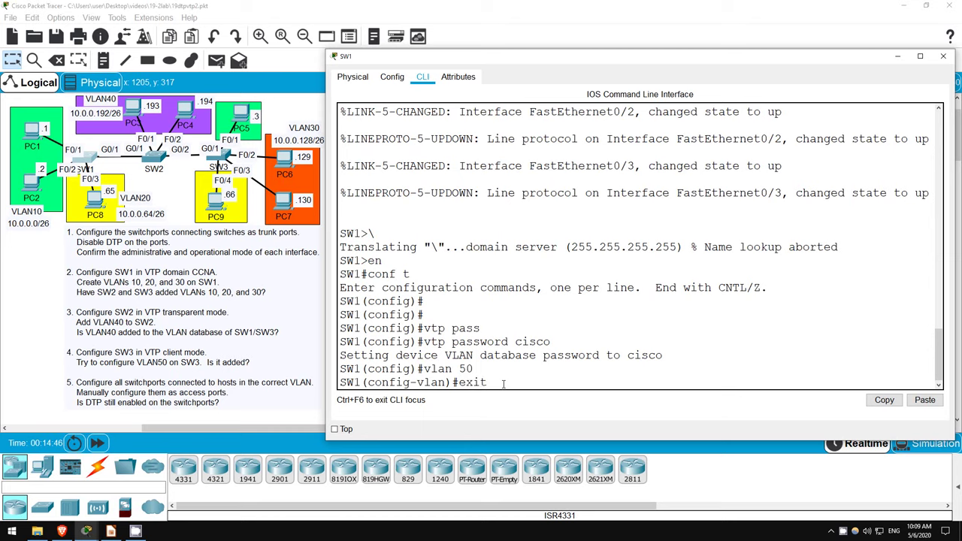
key("Return")
type("do s")
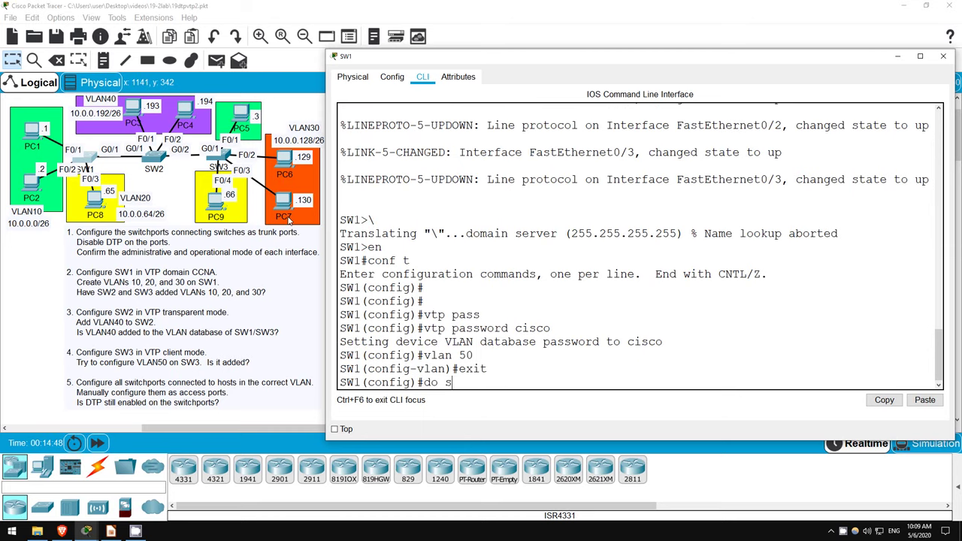
type("h vtp status")
key("Return")
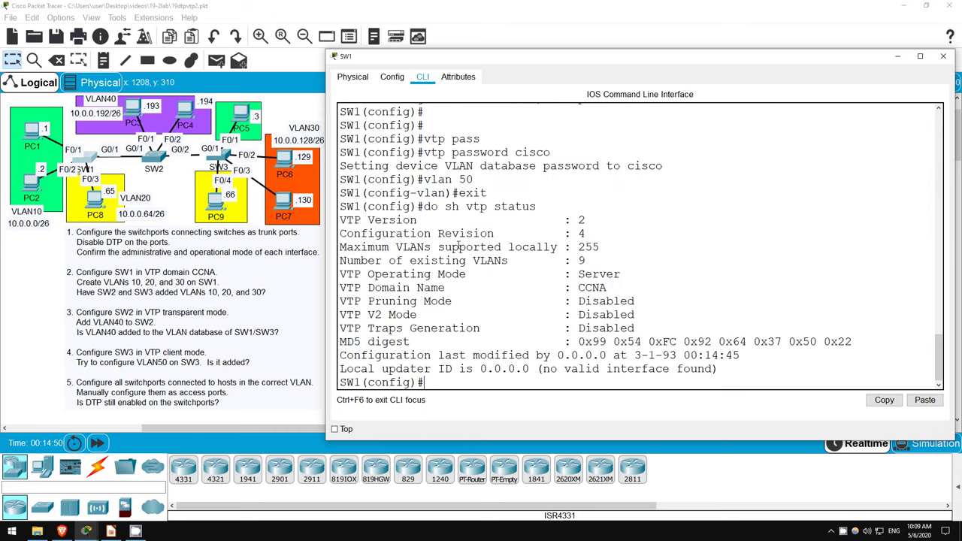
double_click(581, 234)
double_click(582, 261)
- Check SW3's VTP status, which shows configuration revision 3
left_click(224, 158)
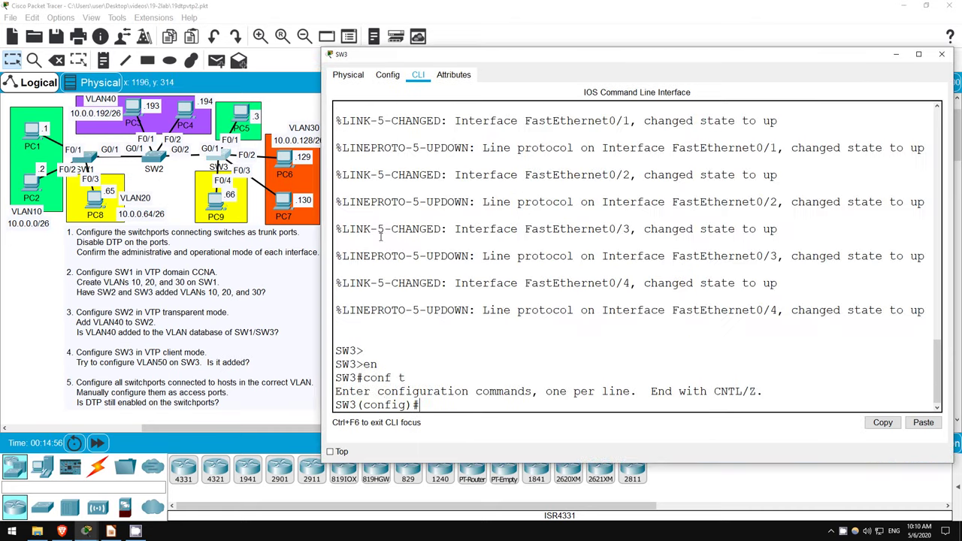
key("Return")
key("Return")
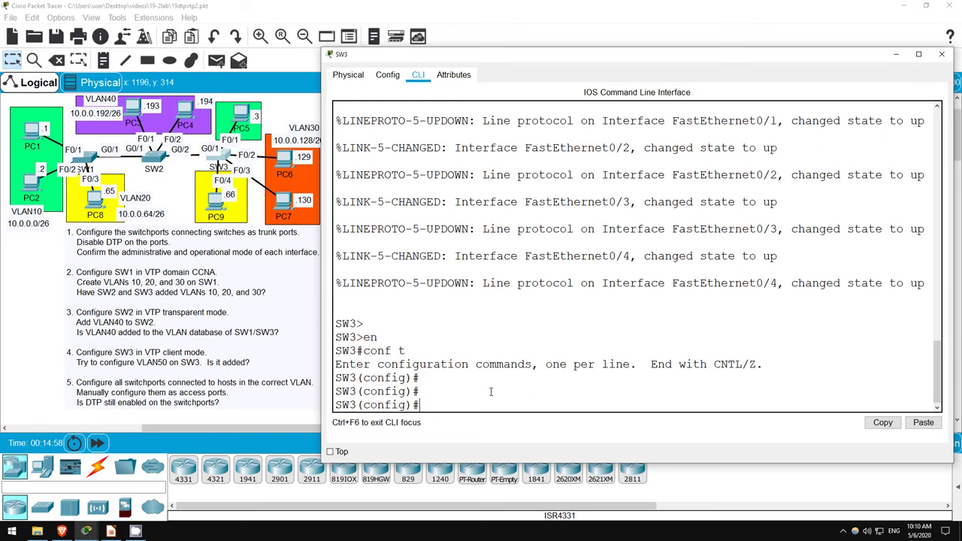
type("do sh vtp status")
key("Return")
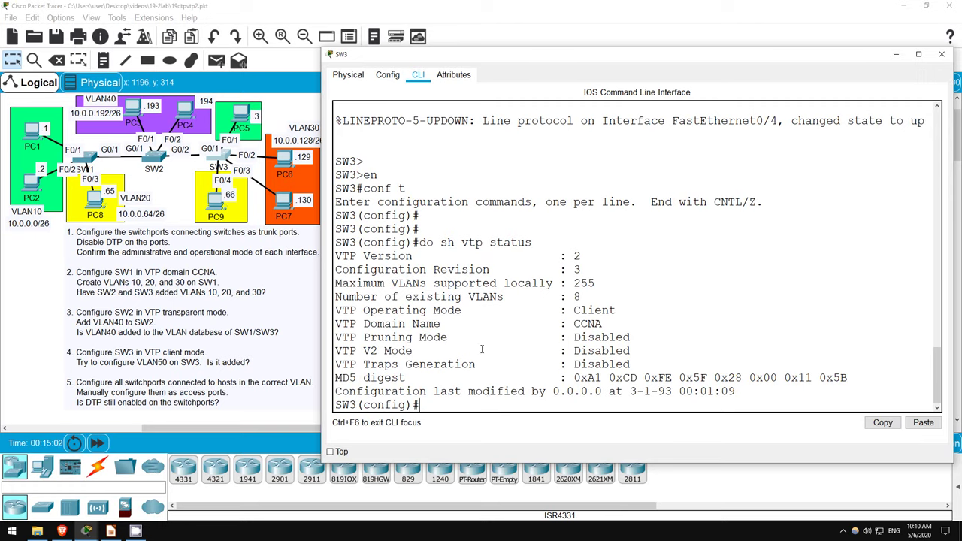
left_click_drag(575, 269, 583, 297)
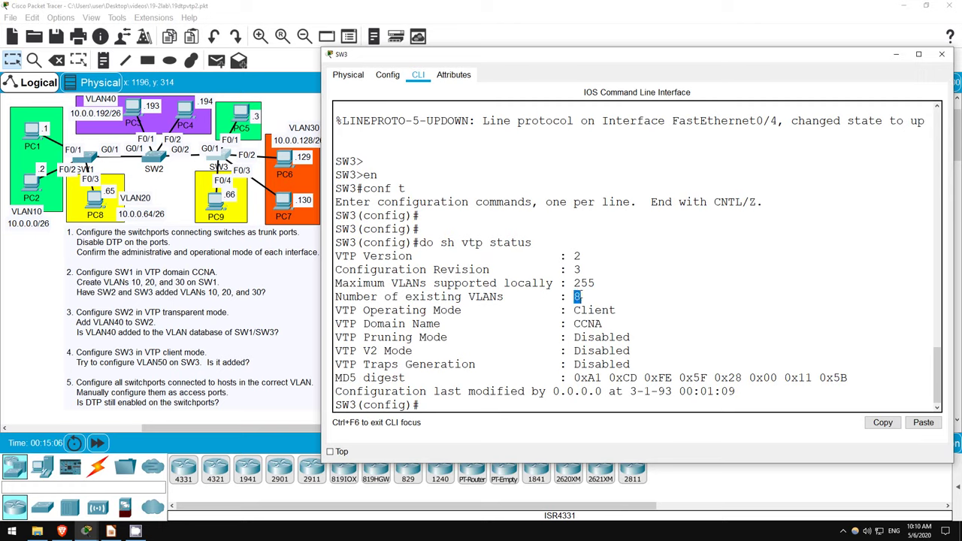
left_click(499, 404)
- Set a non-matching VTP password on SW3 and confirm revision stays at 3
type("vtp pass")
key("Tab")
type("CCNA")
key("Return")
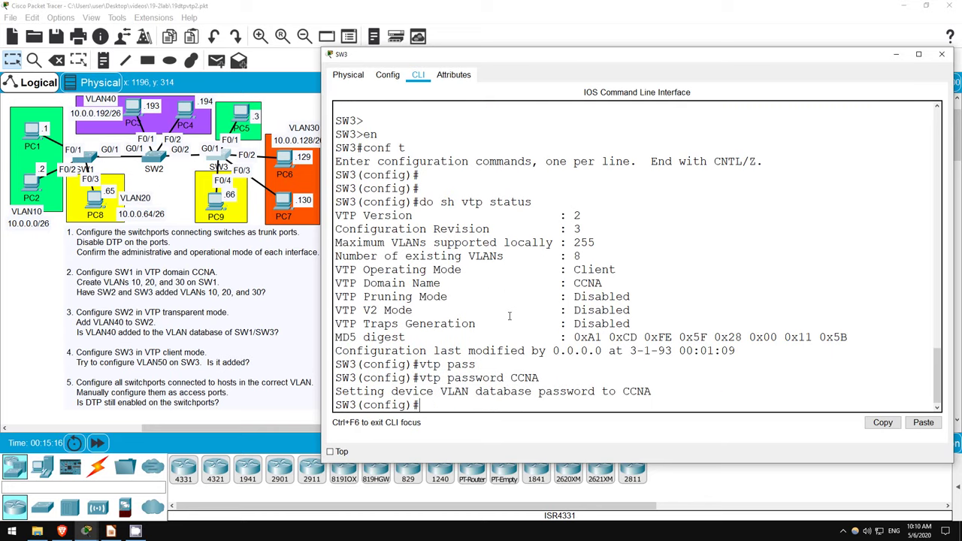
key("Up")
key("Up")
key("Return")
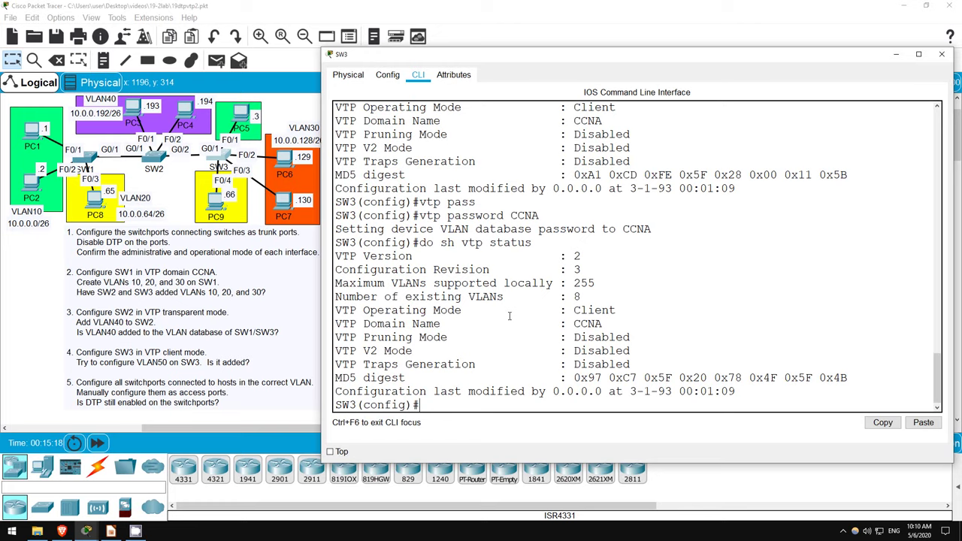
double_click(576, 270)
left_click(574, 297)
- Set SW3's VTP password to match SW1's and verify revision 4 with 9 VLANs
type("vtp pass")
key("Tab")
type("cisco")
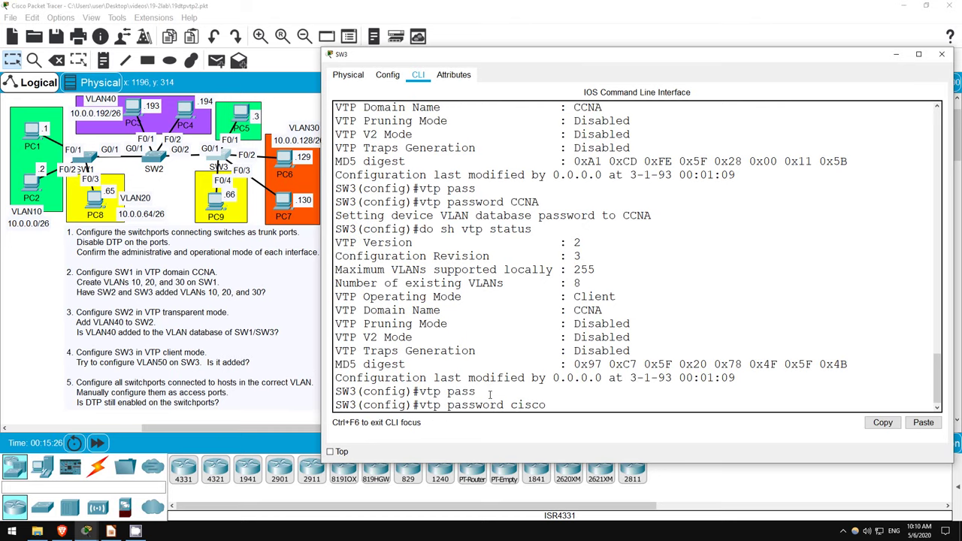
key("Return")
key("Up")
key("Up")
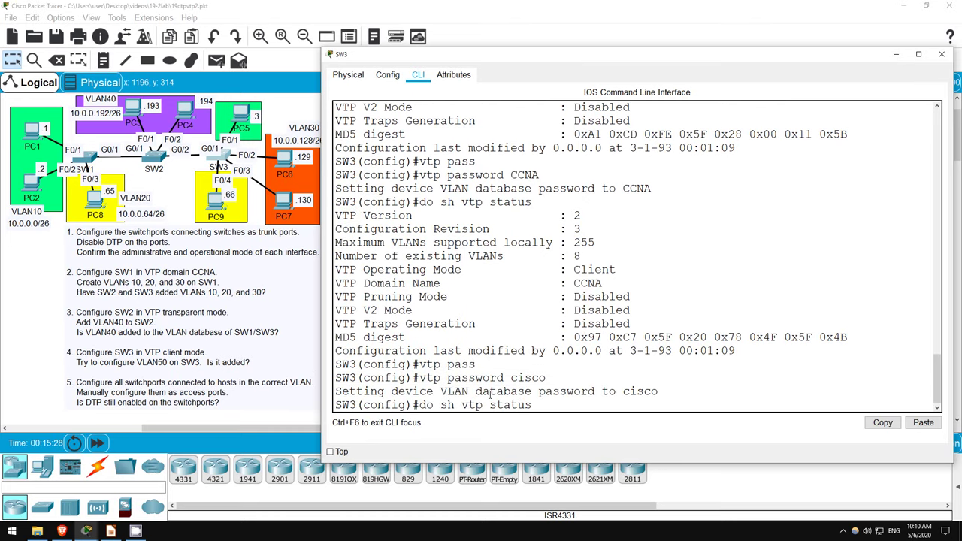
key("Return")
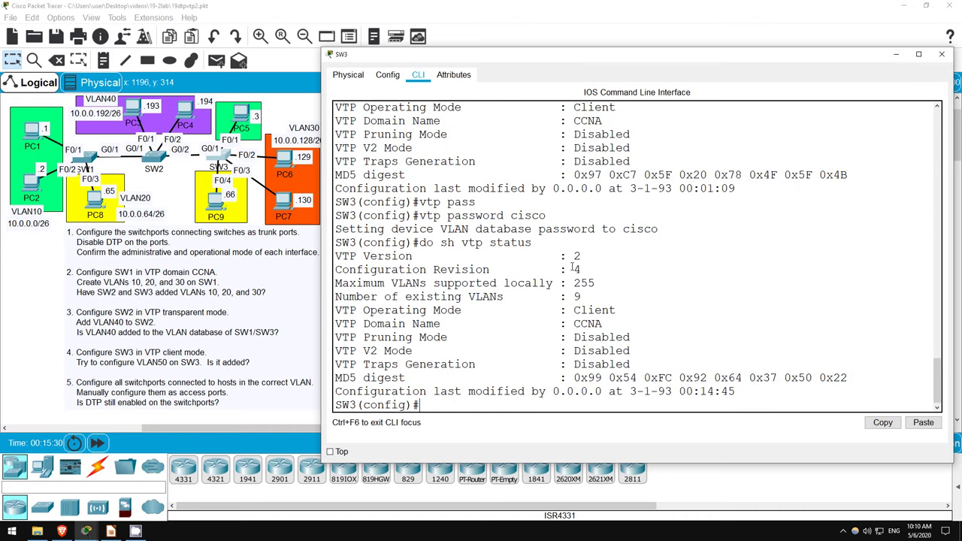
double_click(576, 269)
double_click(576, 296)
left_click(808, 206)
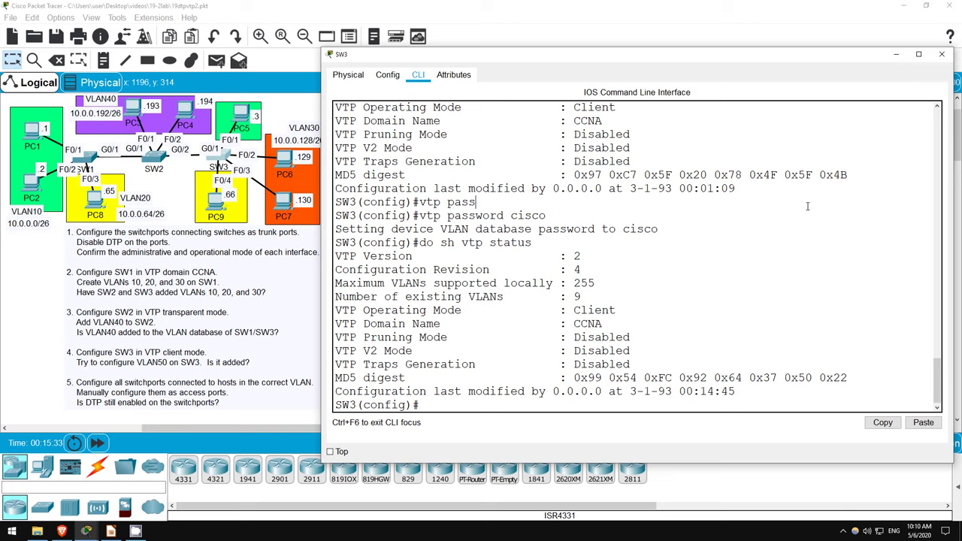